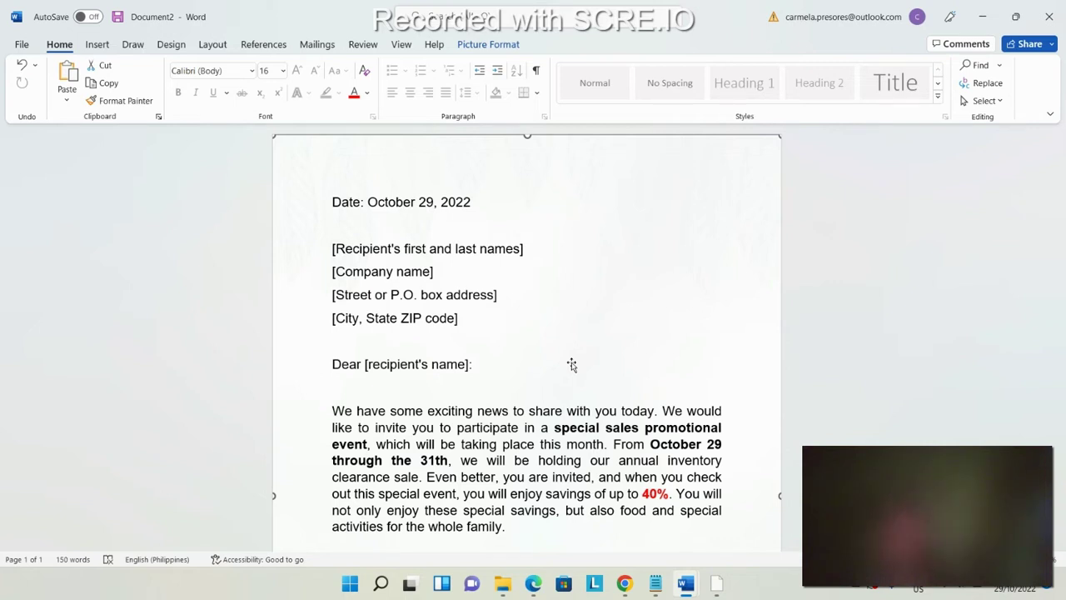
# Step: Review the letter by selecting the body paragraphs, the address's State word and the greeting placeholder
pyautogui.scroll(-2, 530, 366)
pyautogui.scroll(-2, 454, 357)
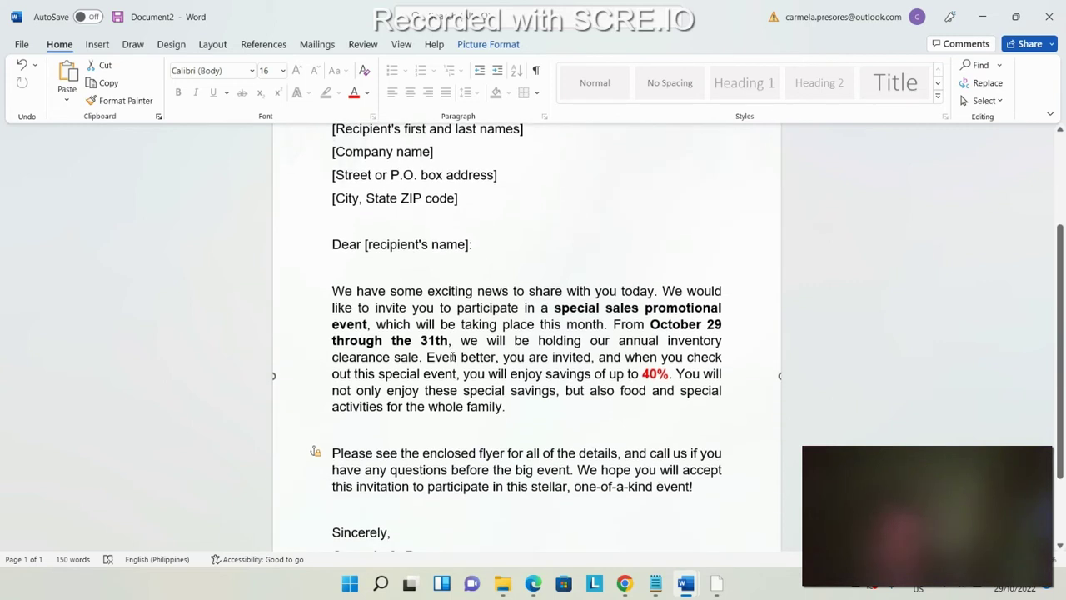
pyautogui.scroll(-1, 454, 356)
pyautogui.moveTo(332, 231)
pyautogui.mouseDown()
pyautogui.moveTo(405, 247)
pyautogui.moveTo(639, 370)
pyautogui.moveTo(702, 426)
pyautogui.mouseUp()
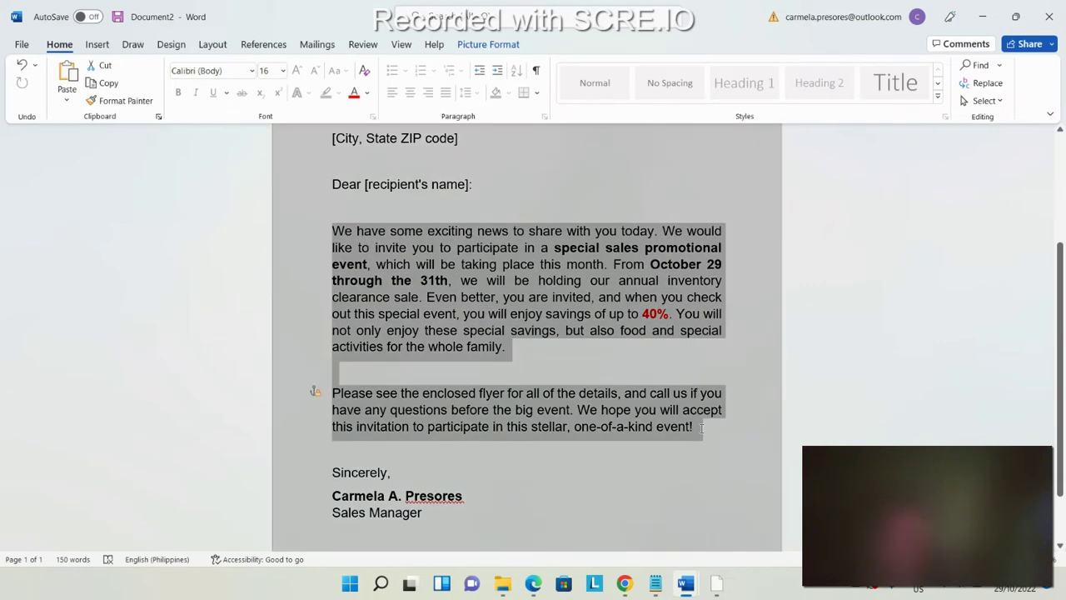
pyautogui.click(409, 266)
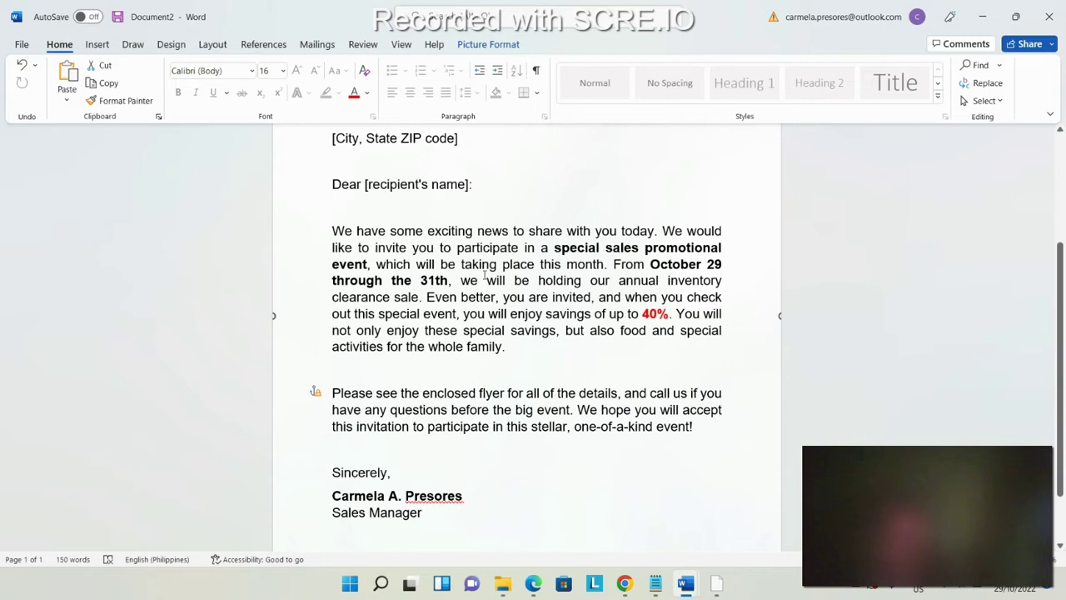
pyautogui.scroll(3, 485, 277)
pyautogui.moveTo(331, 188); pyautogui.dragTo(523, 189)
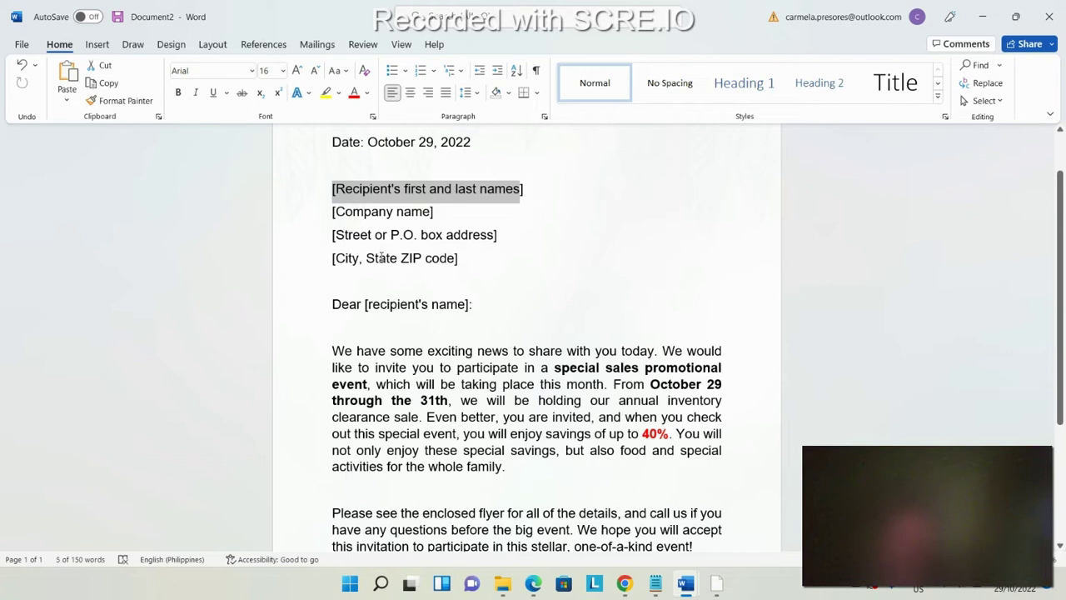
pyautogui.doubleClick(381, 259)
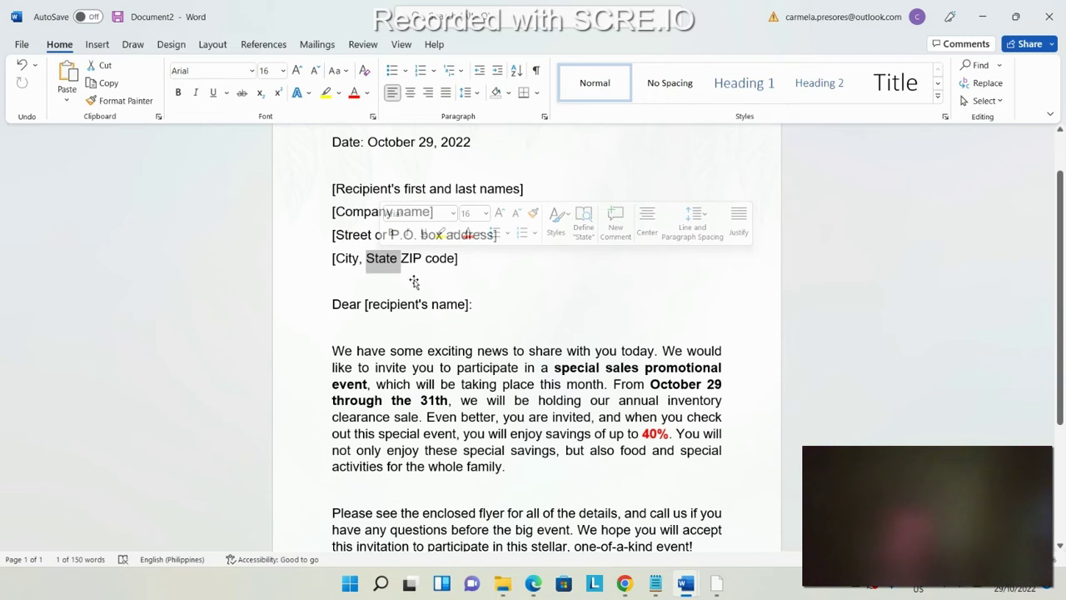
pyautogui.click(370, 302)
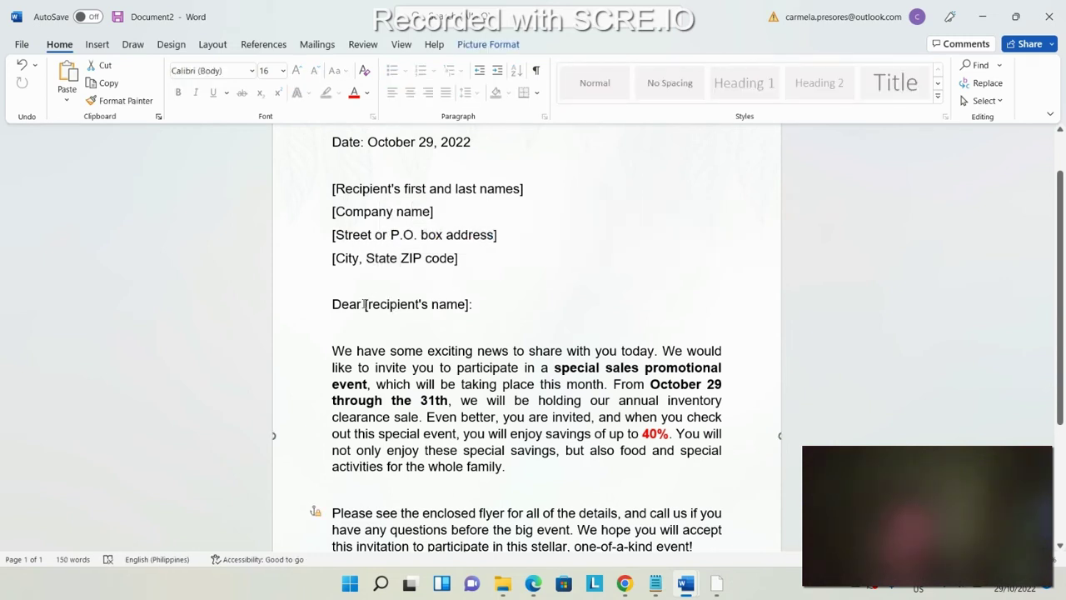
pyautogui.moveTo(364, 305); pyautogui.dragTo(472, 308)
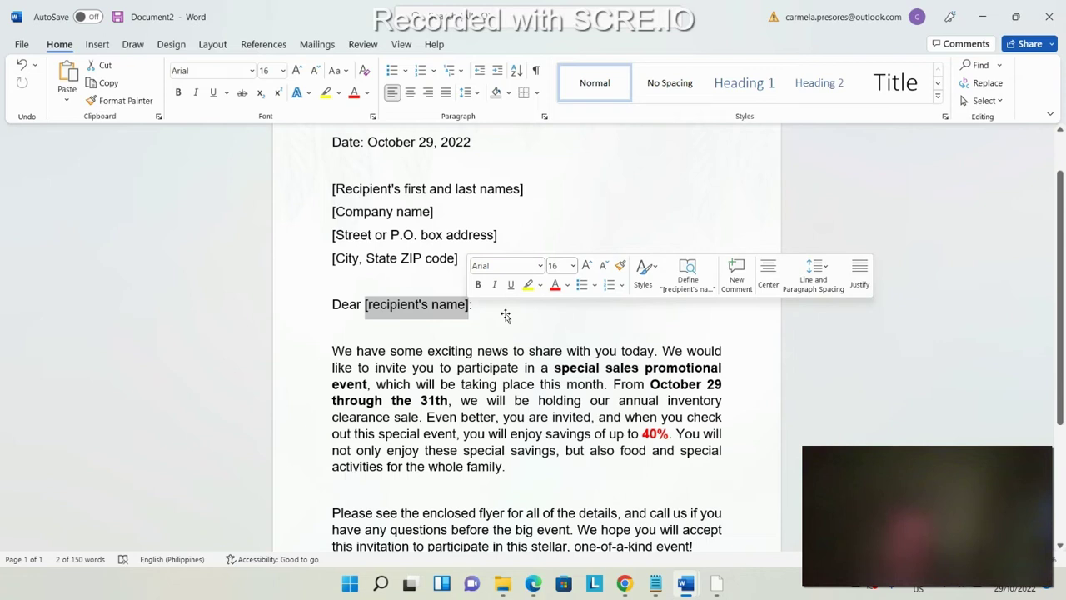
pyautogui.click(435, 276)
# Step: Select the address lines through the greeting, then both body paragraphs, and clear the selection
pyautogui.scroll(2, 325, 243)
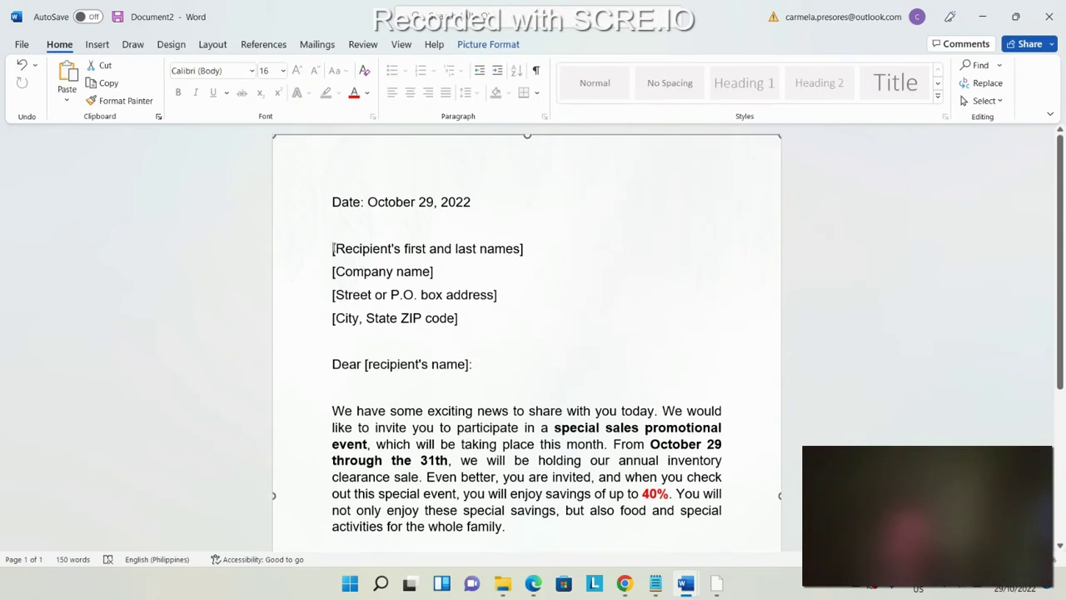
pyautogui.moveTo(333, 249); pyautogui.dragTo(473, 365)
pyautogui.scroll(-1, 477, 342)
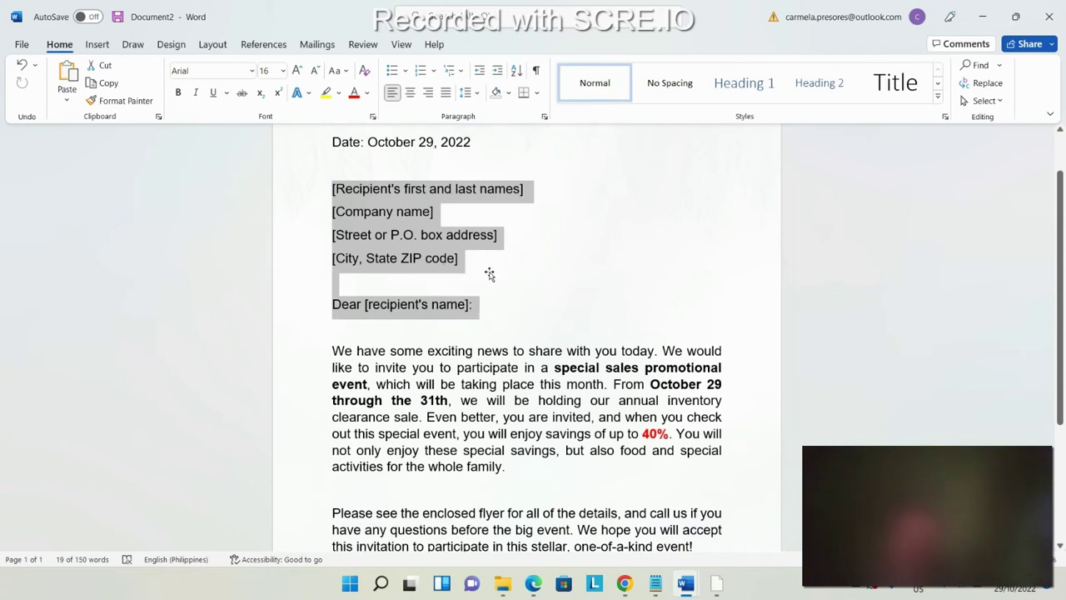
pyautogui.scroll(-2, 533, 271)
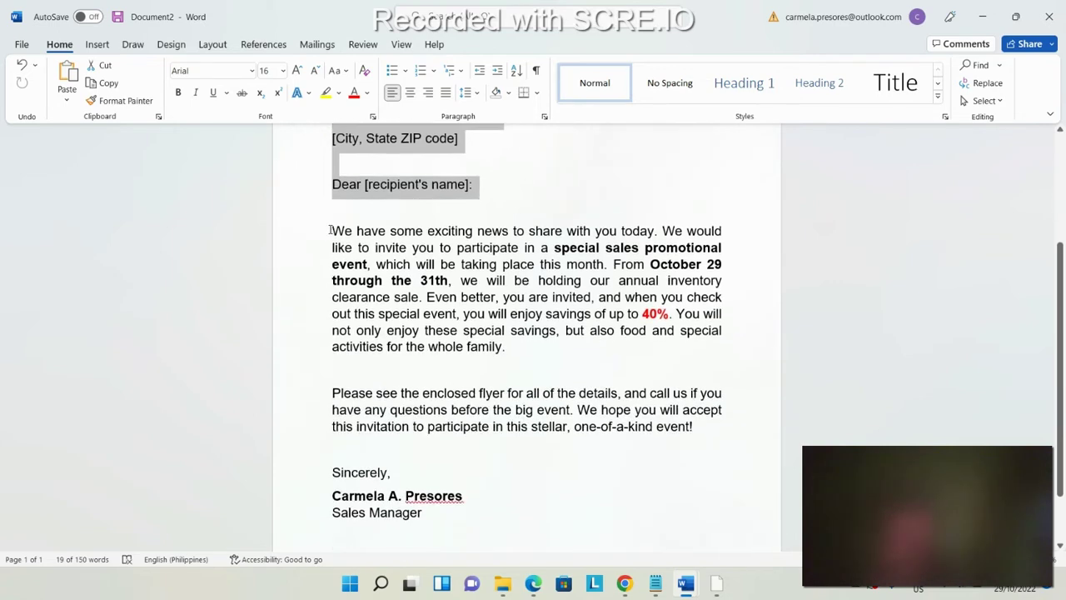
pyautogui.moveTo(351, 236); pyautogui.dragTo(694, 426)
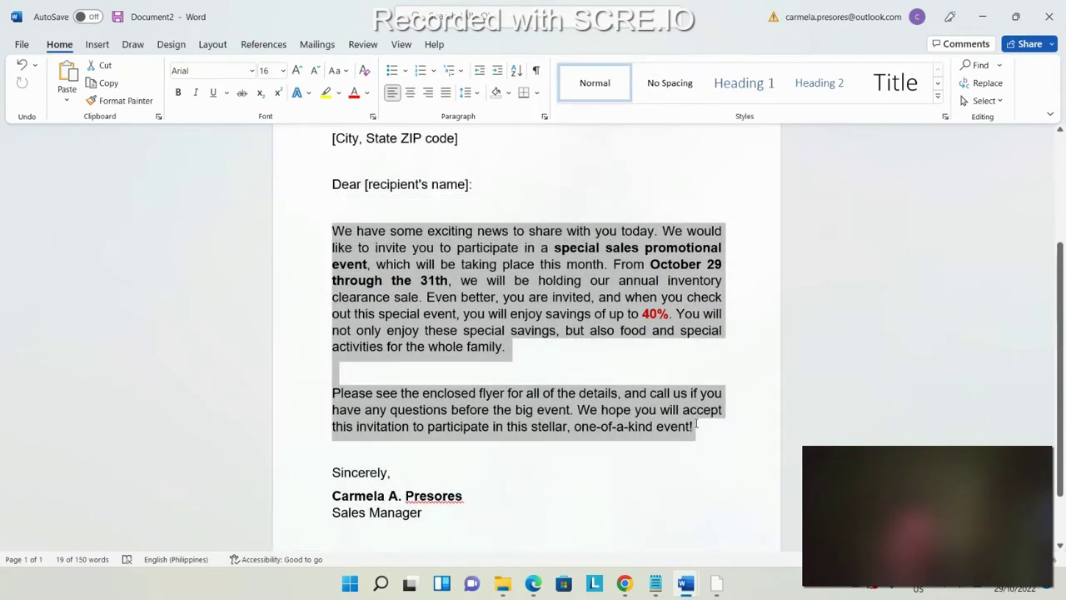
pyautogui.scroll(2, 493, 326)
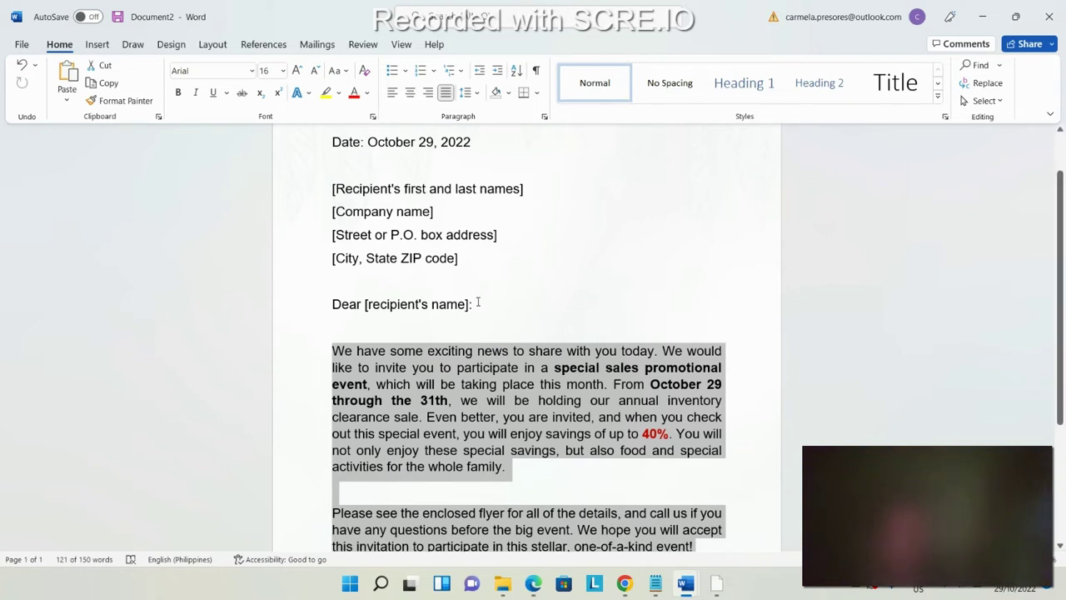
pyautogui.scroll(-3, 478, 303)
pyautogui.scroll(-1, 494, 333)
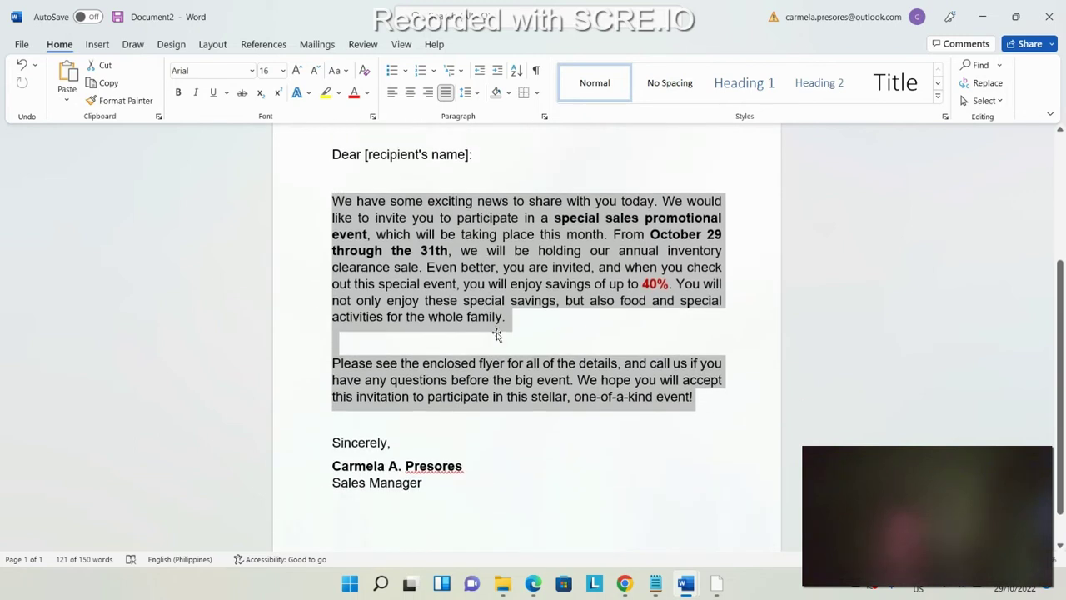
pyautogui.scroll(-1, 495, 333)
pyautogui.click(496, 340)
# Step: Select the greeting through the closing paragraph, then the first paragraph, and deselect
pyautogui.scroll(2, 496, 341)
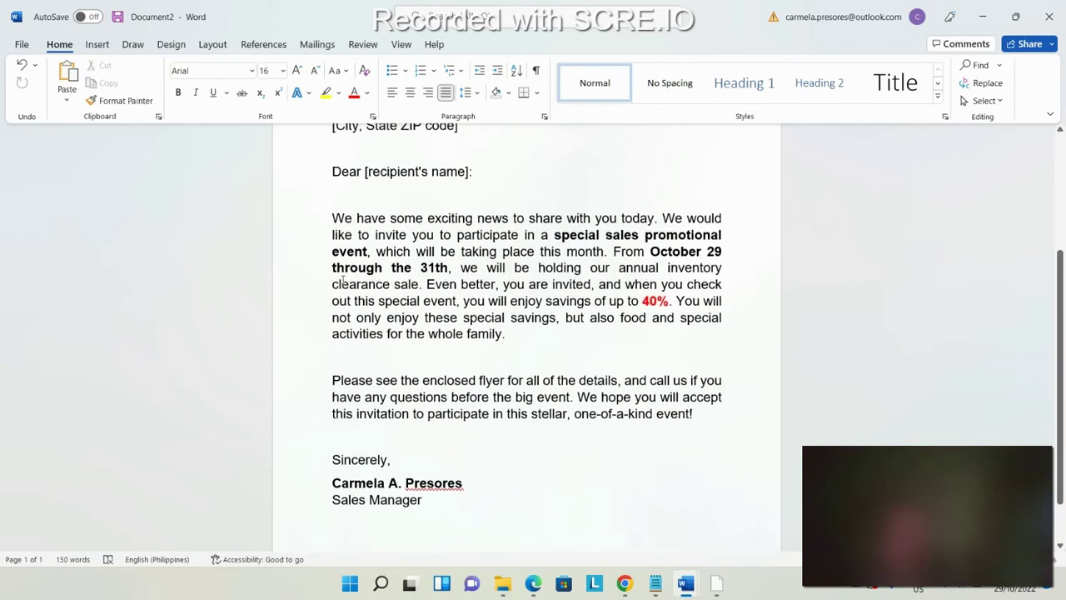
pyautogui.moveTo(334, 167); pyautogui.dragTo(693, 414)
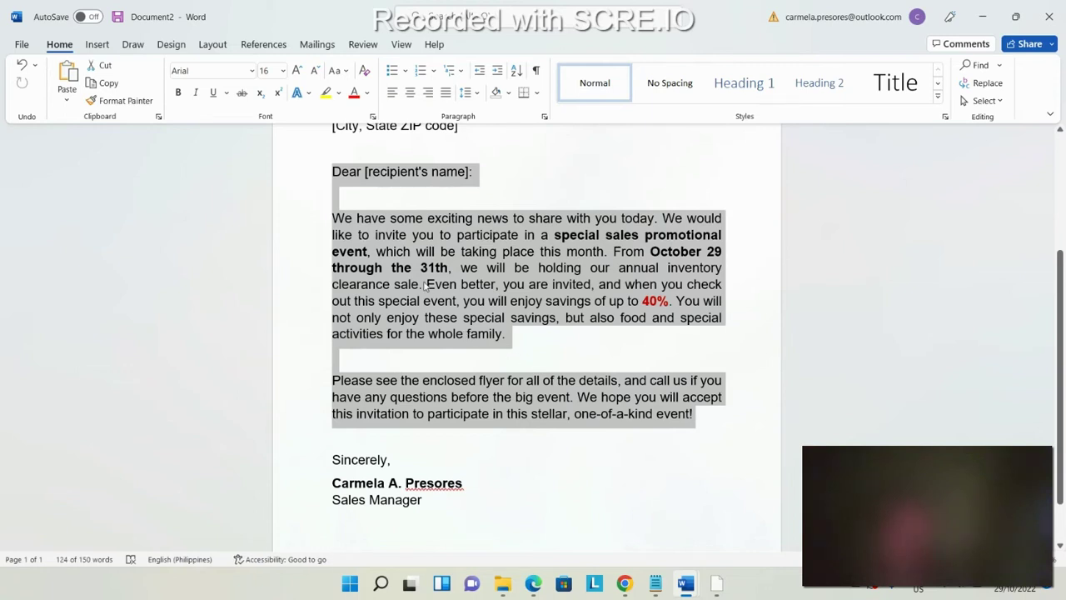
pyautogui.click(424, 285)
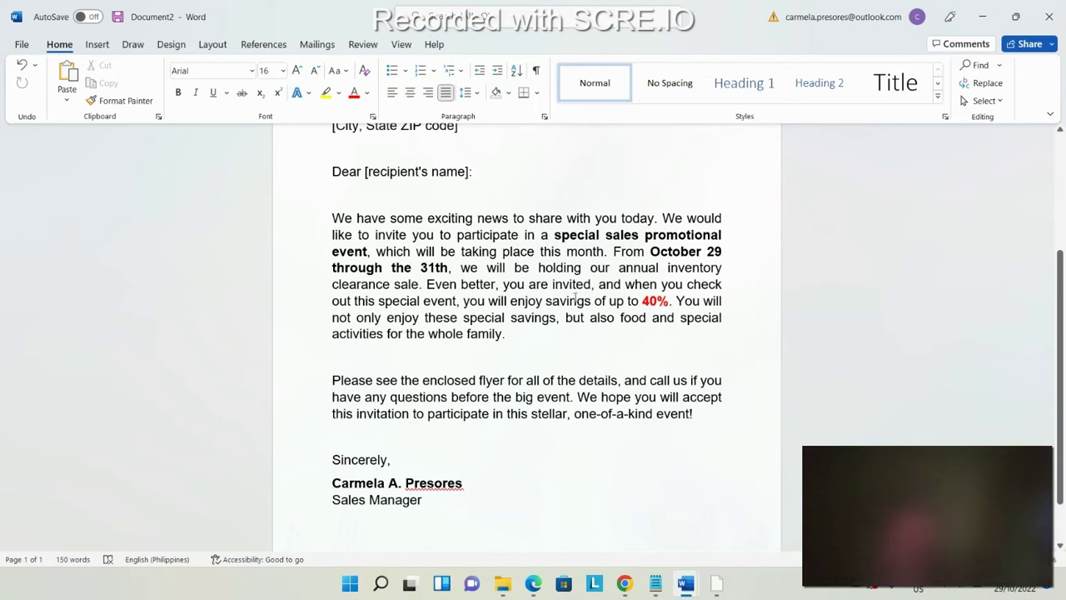
pyautogui.scroll(1, 402, 290)
pyautogui.scroll(1, 402, 290)
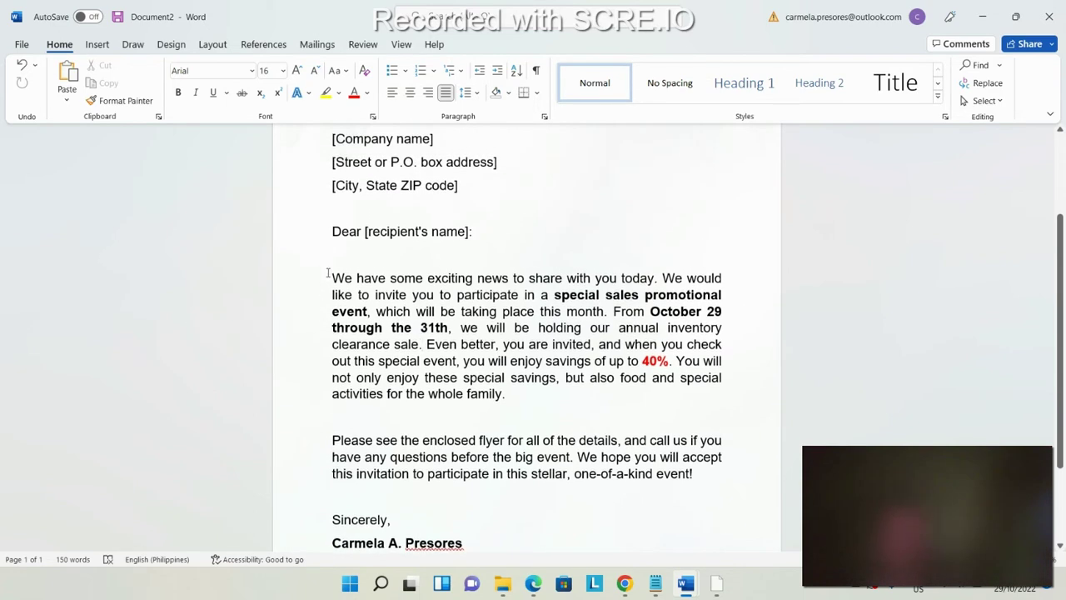
pyautogui.moveTo(331, 278)
pyautogui.mouseDown()
pyautogui.moveTo(471, 339)
pyautogui.moveTo(571, 440)
pyautogui.mouseUp()
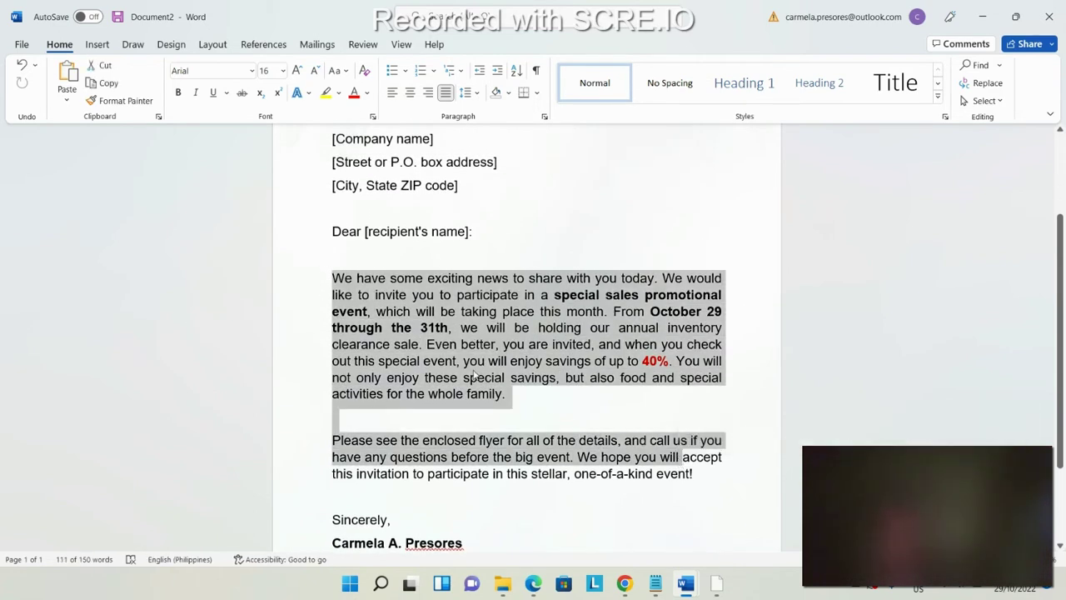
pyautogui.scroll(4, 513, 344)
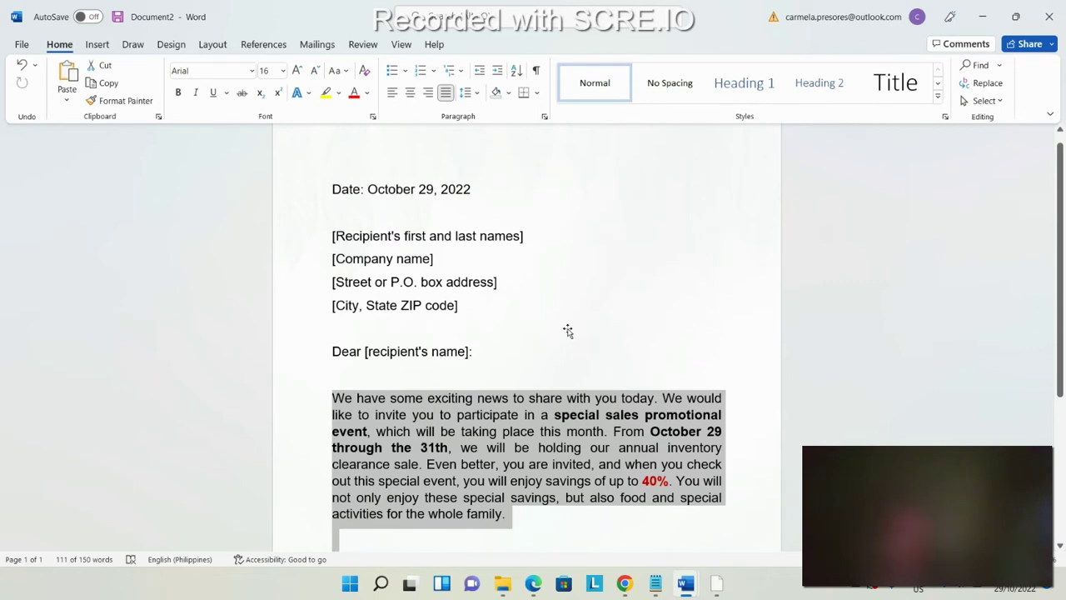
pyautogui.click(575, 276)
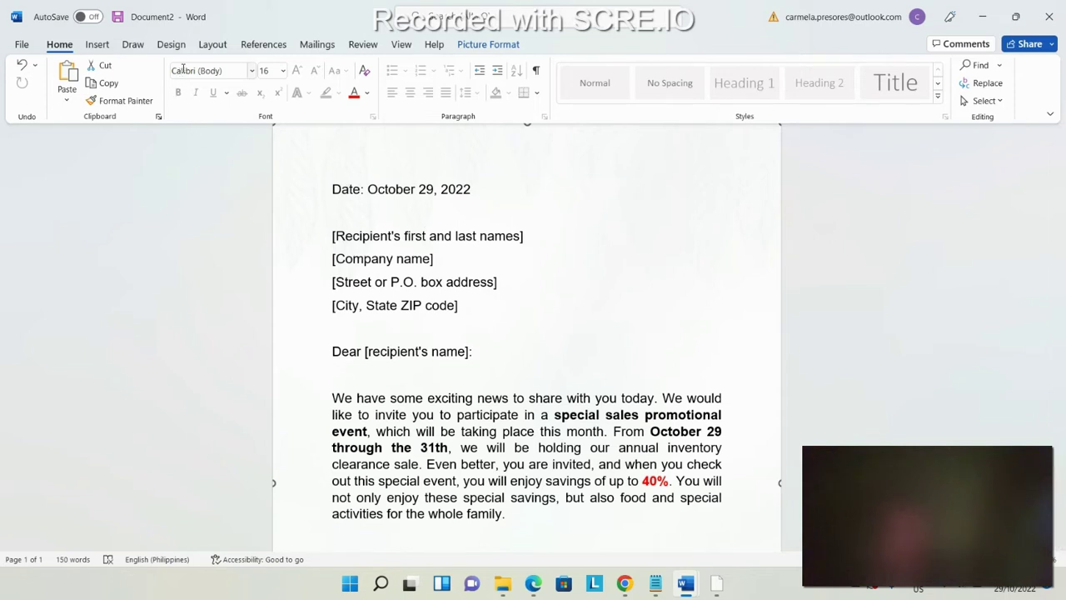
# Step: Make the document a Letters mail merge and open the Select Recipients options
pyautogui.click(317, 46)
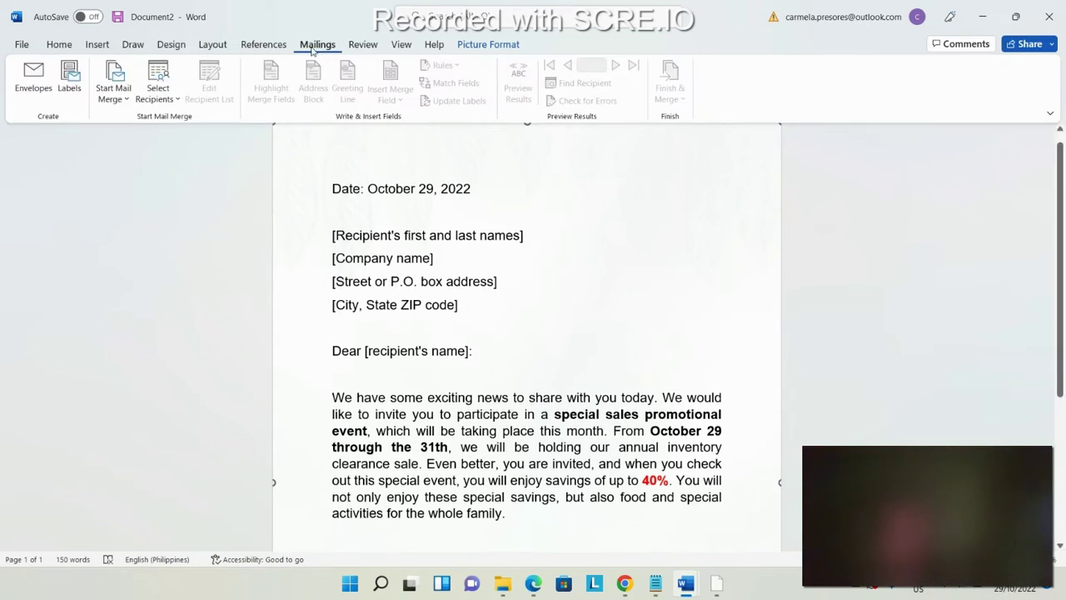
pyautogui.click(114, 96)
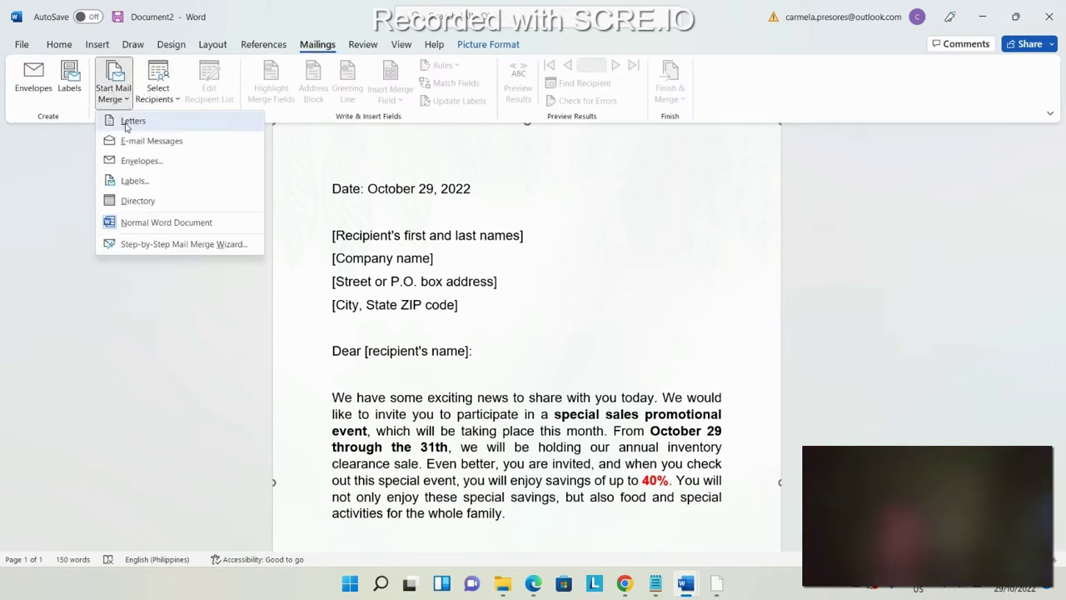
pyautogui.click(127, 125)
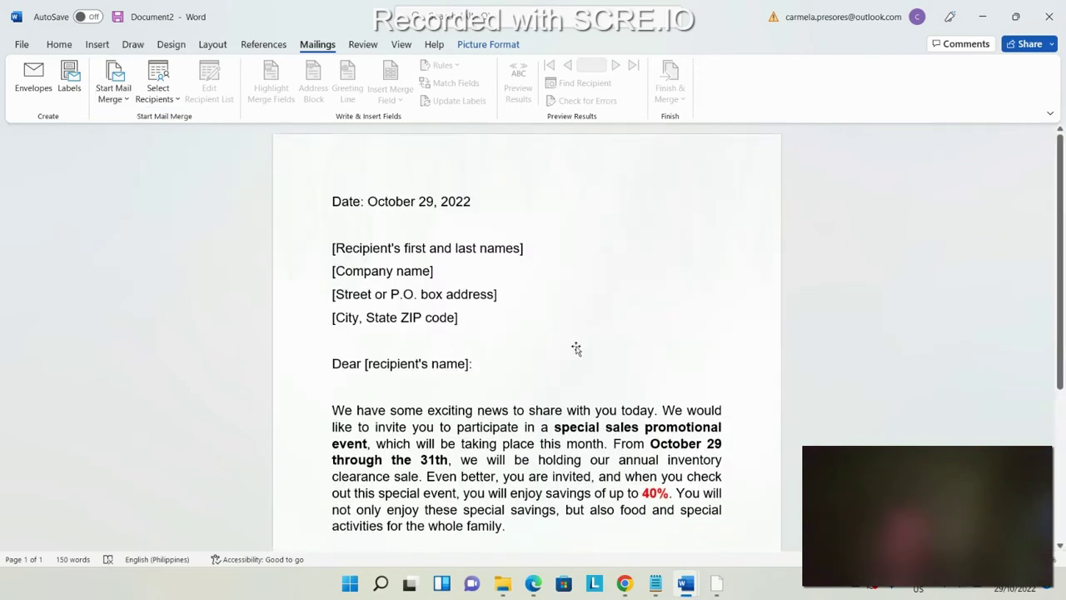
pyautogui.scroll(-5, 566, 358)
pyautogui.scroll(3, 466, 375)
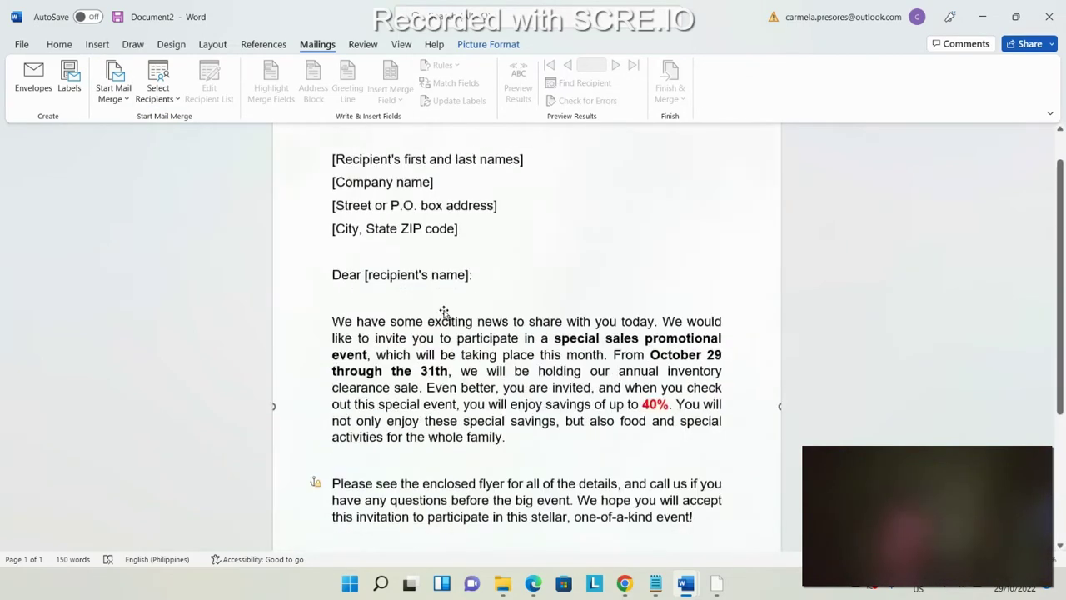
pyautogui.scroll(1, 442, 309)
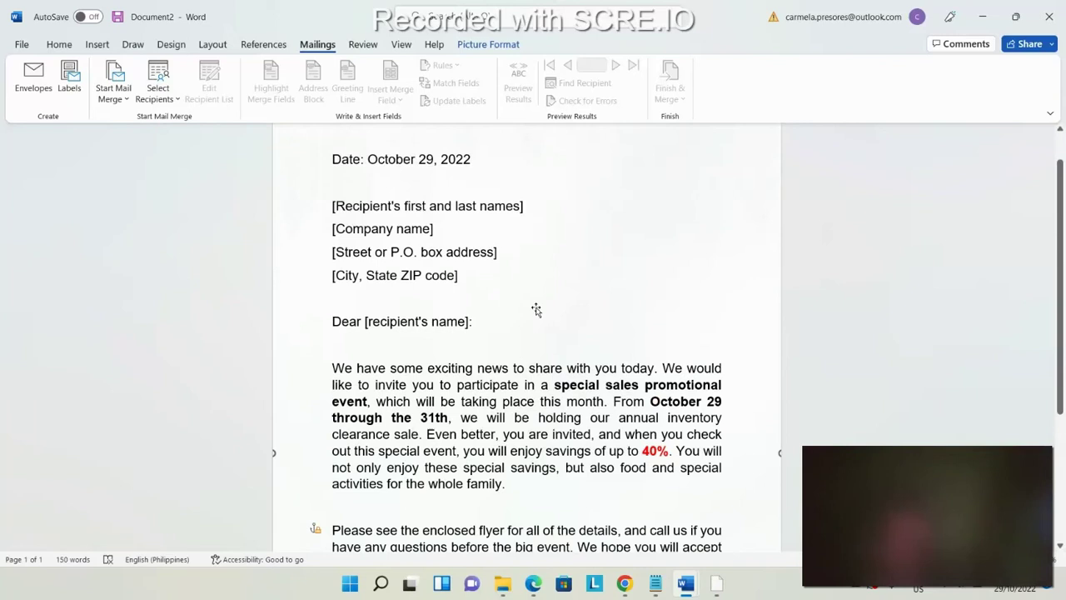
pyautogui.click(128, 102)
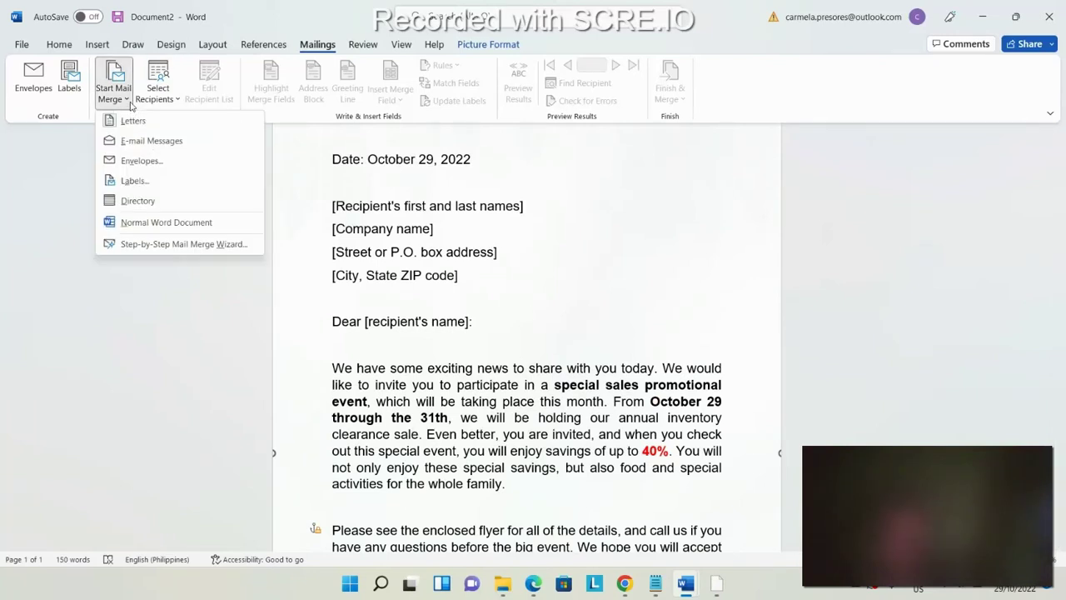
pyautogui.click(158, 88)
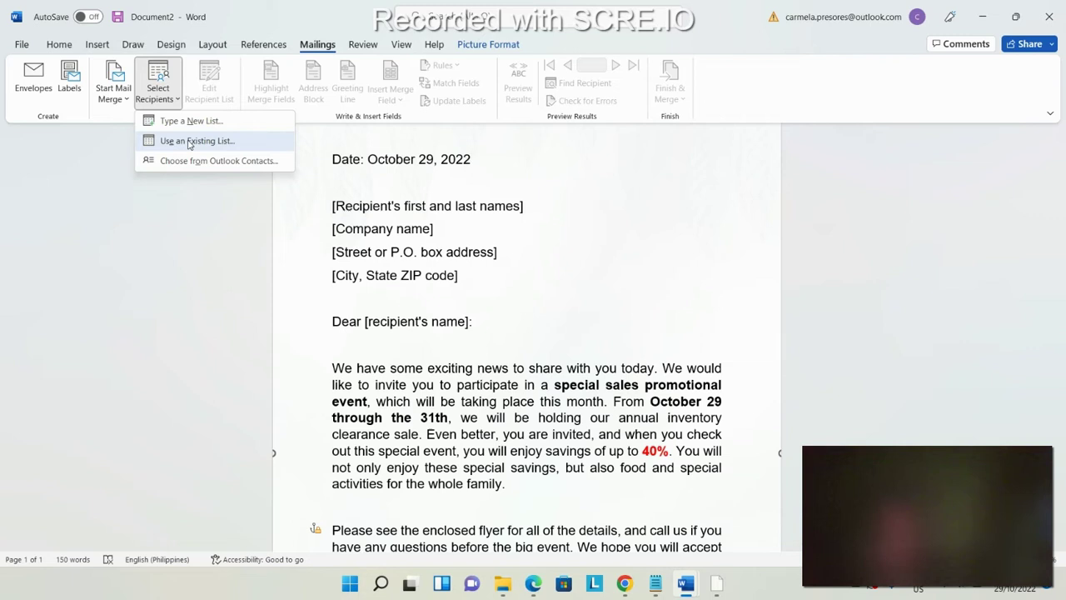
# Step: Try Use an Existing List, cancel the data source dialog, and reopen the Select Recipients options
pyautogui.click(189, 141)
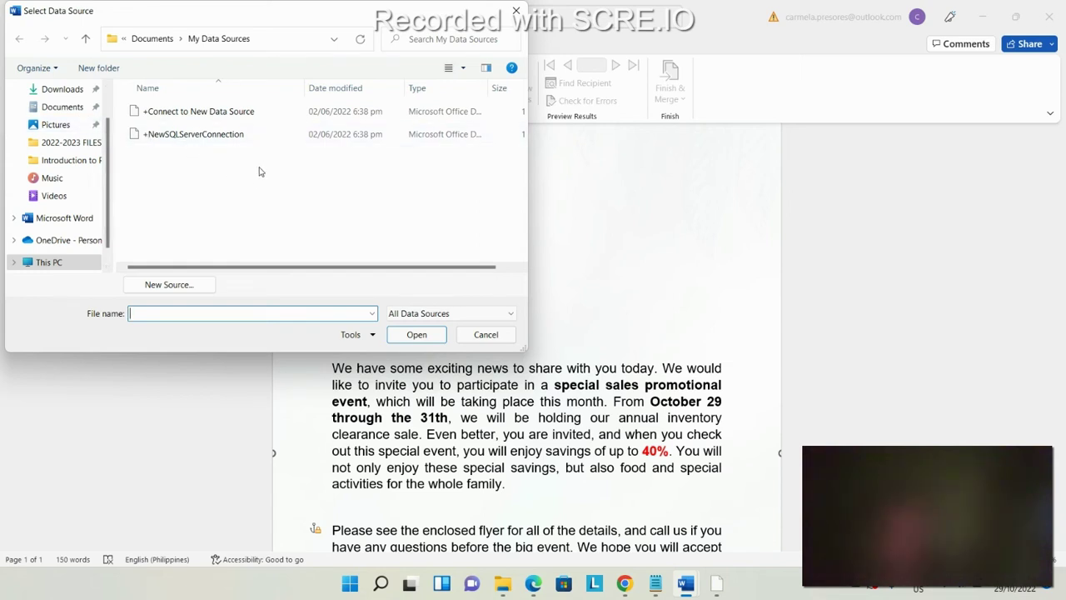
pyautogui.click(486, 335)
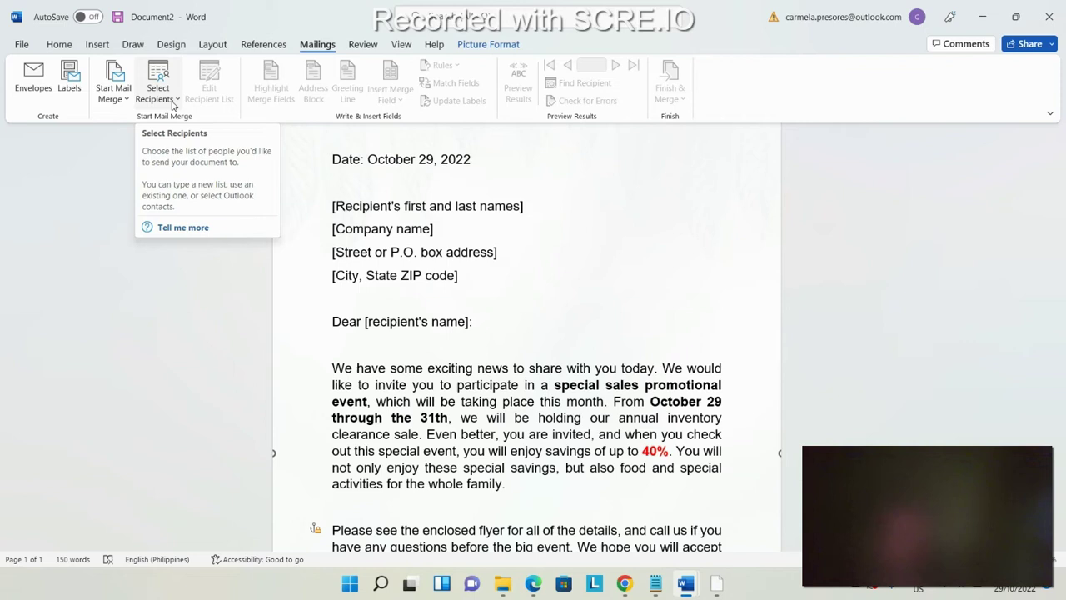
pyautogui.click(159, 102)
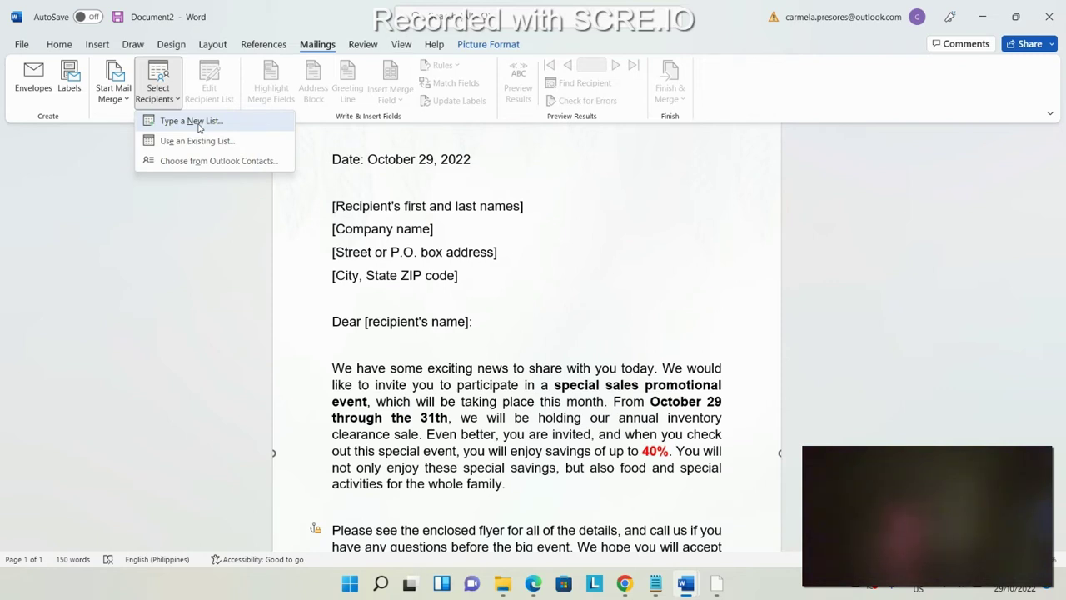
pyautogui.click(199, 124)
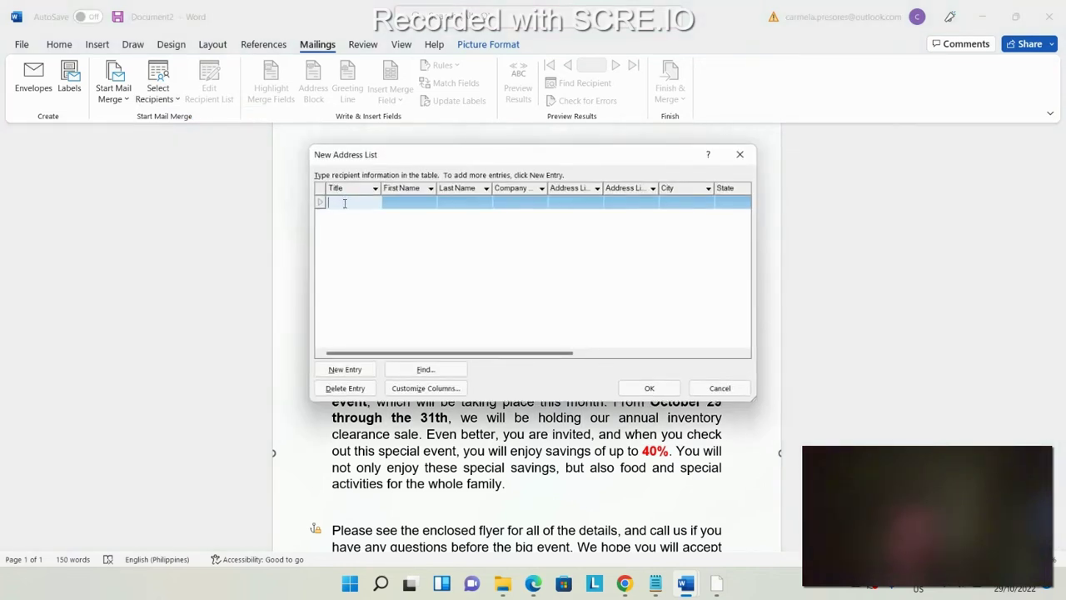
pyautogui.write('Mr')
pyautogui.click(421, 202)
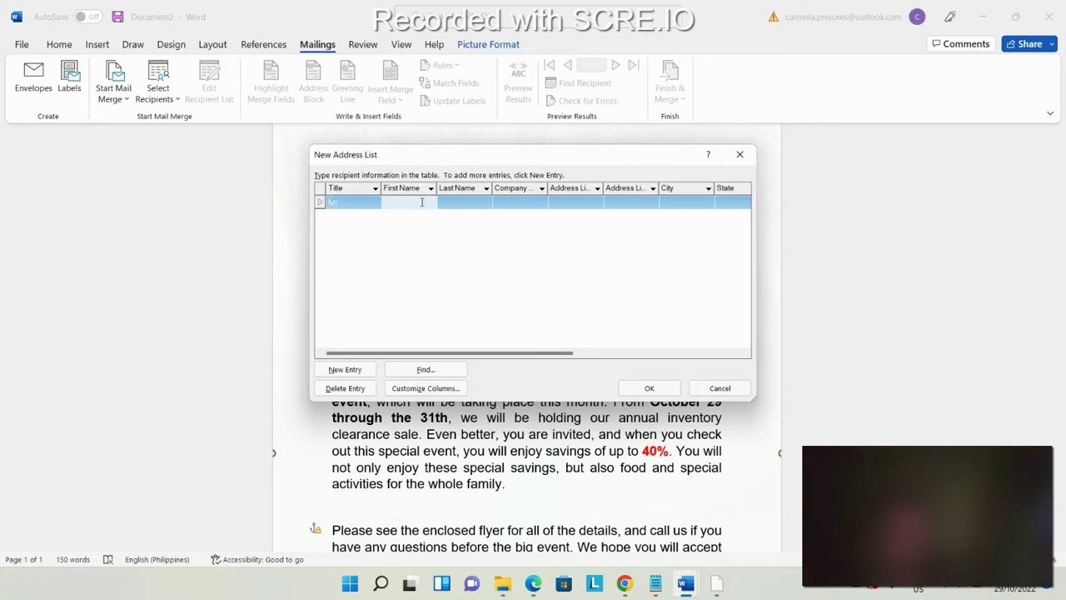
pyautogui.click(459, 204)
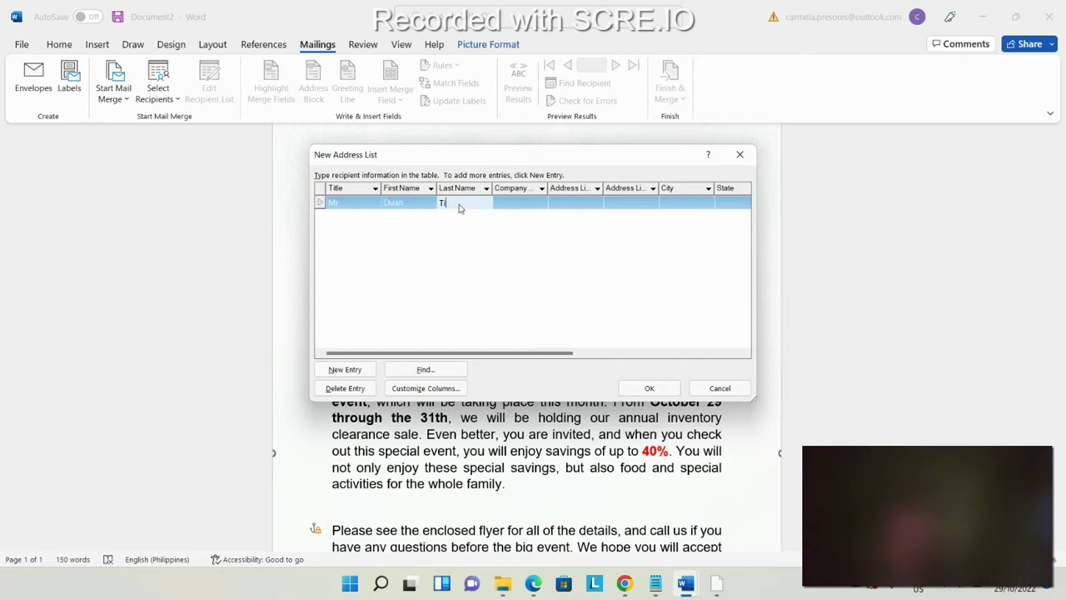
pyautogui.click(528, 202)
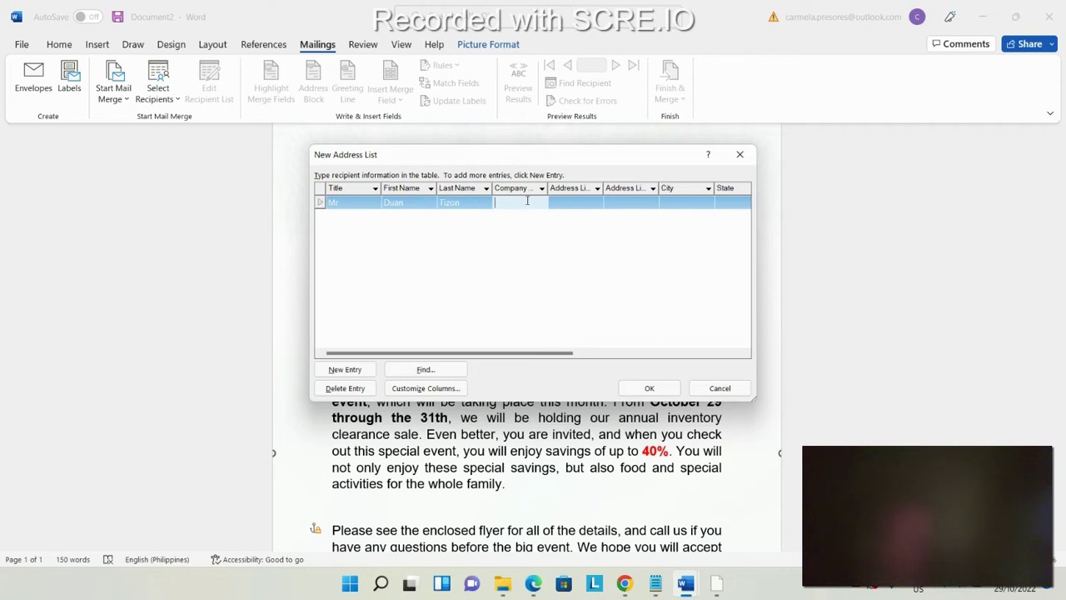
pyautogui.write('Metr')
pyautogui.write('o')
pyautogui.click(583, 205)
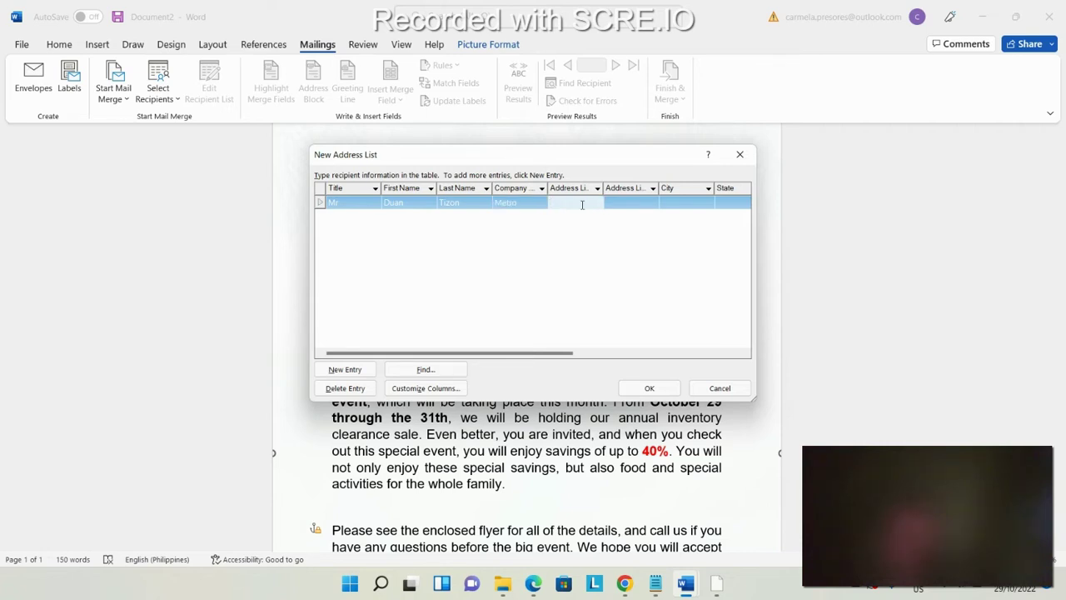
pyautogui.write('Pai')
pyautogui.write('hina')
pyautogui.write('Central')
# Step: Move Pahina Central to address line 2, enter Borromeo Street as line 1 and city Cebu
pyautogui.click(634, 212)
pyautogui.click(633, 202)
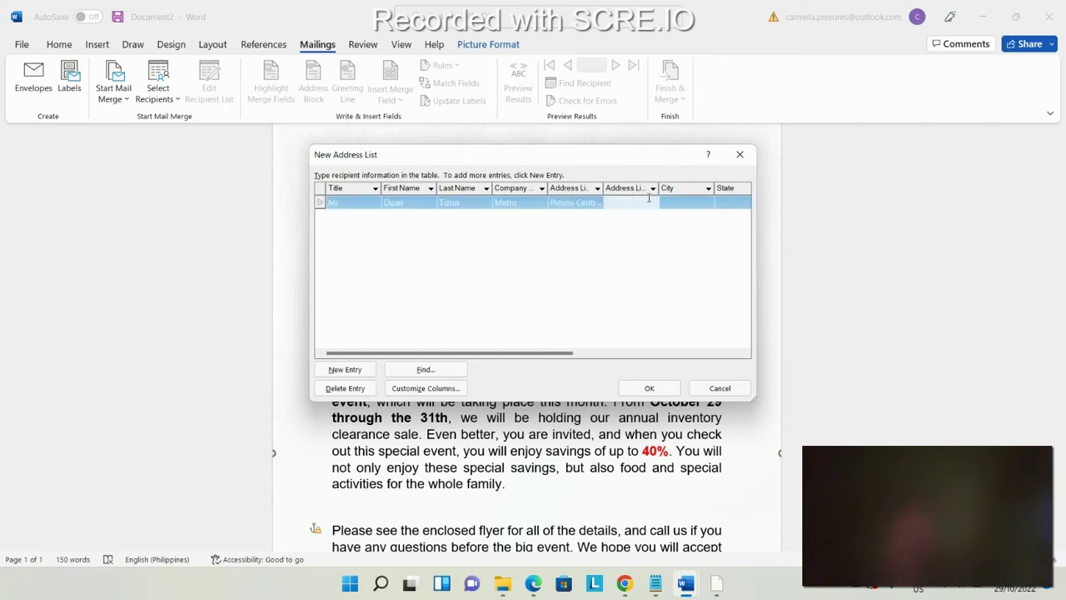
pyautogui.click(558, 203)
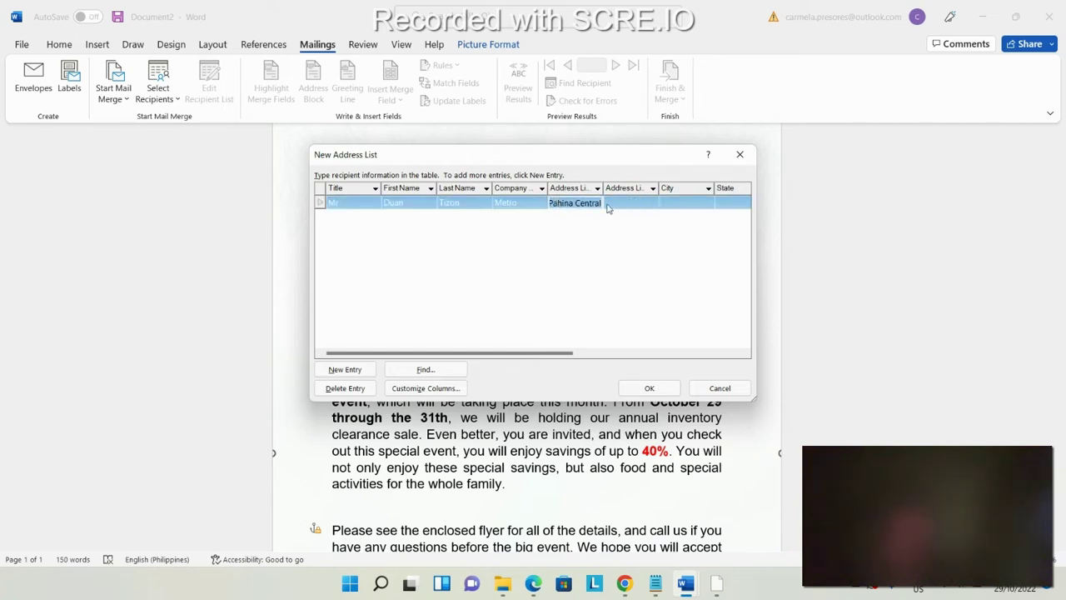
pyautogui.hotkey('ctrl', 'x')
pyautogui.click(647, 204)
pyautogui.hotkey('ctrl', 'v')
pyautogui.click(558, 203)
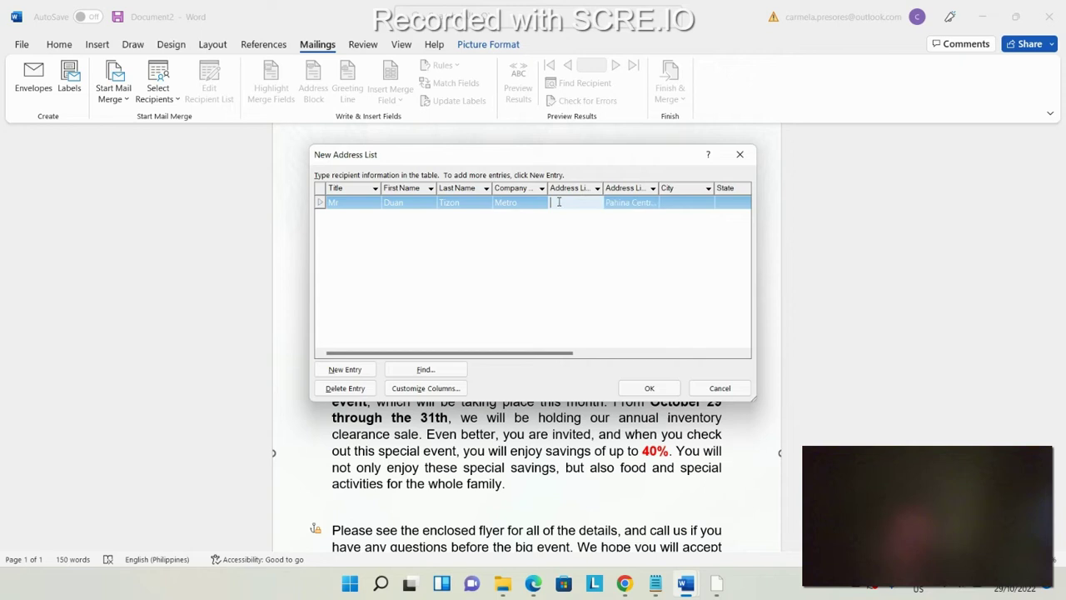
pyautogui.write('Borromeo ')
pyautogui.write('St')
pyautogui.press('BackSpace')
pyautogui.write('tre')
pyautogui.write('et')
pyautogui.click(684, 207)
pyautogui.write('C')
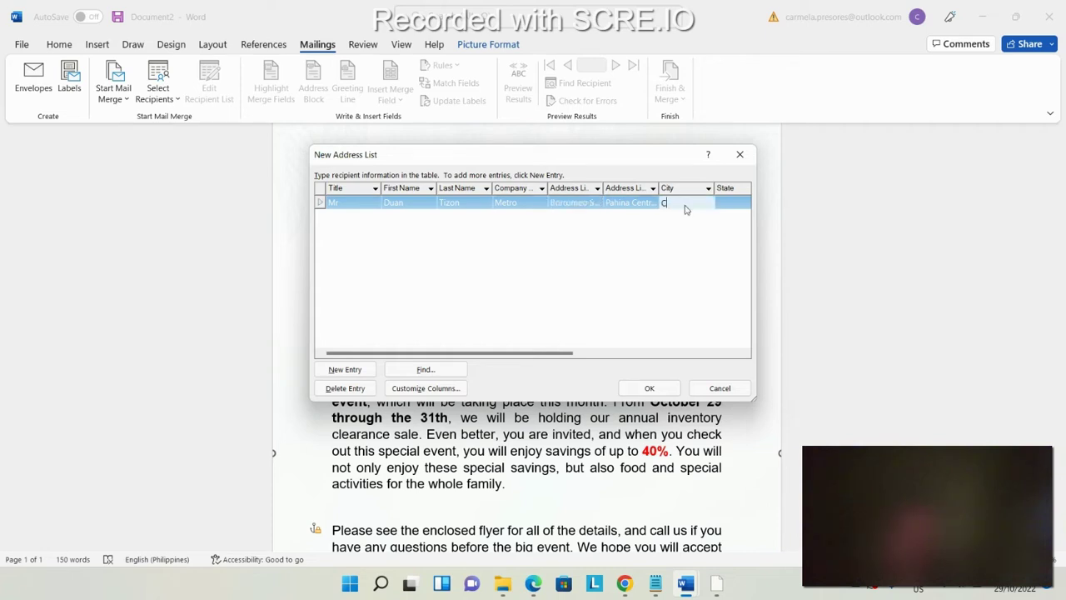
pyautogui.write('ebu')
pyautogui.click(748, 202)
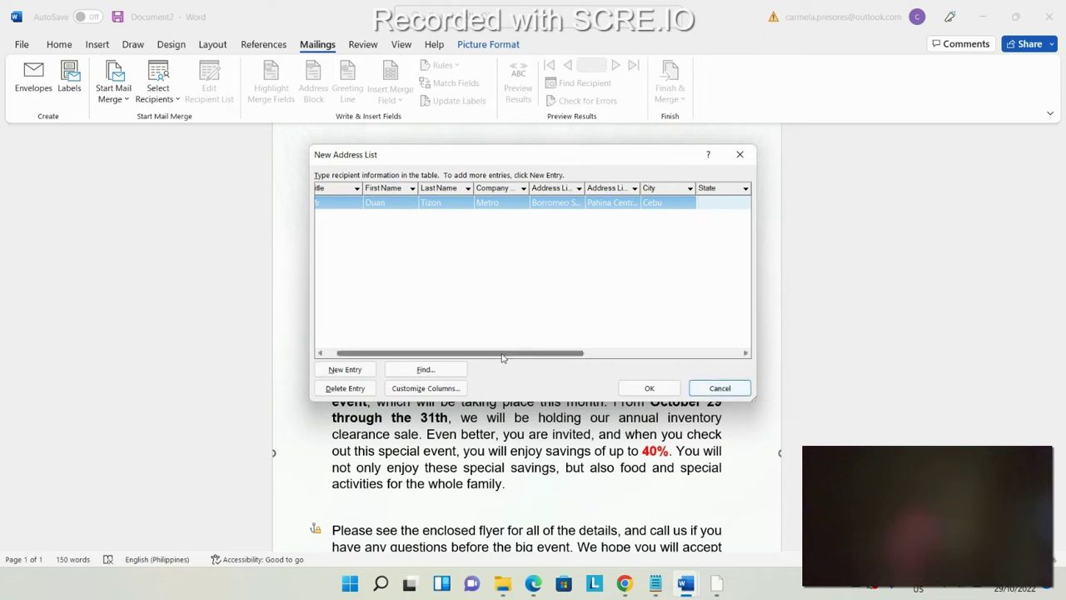
pyautogui.moveTo(503, 359); pyautogui.dragTo(673, 374)
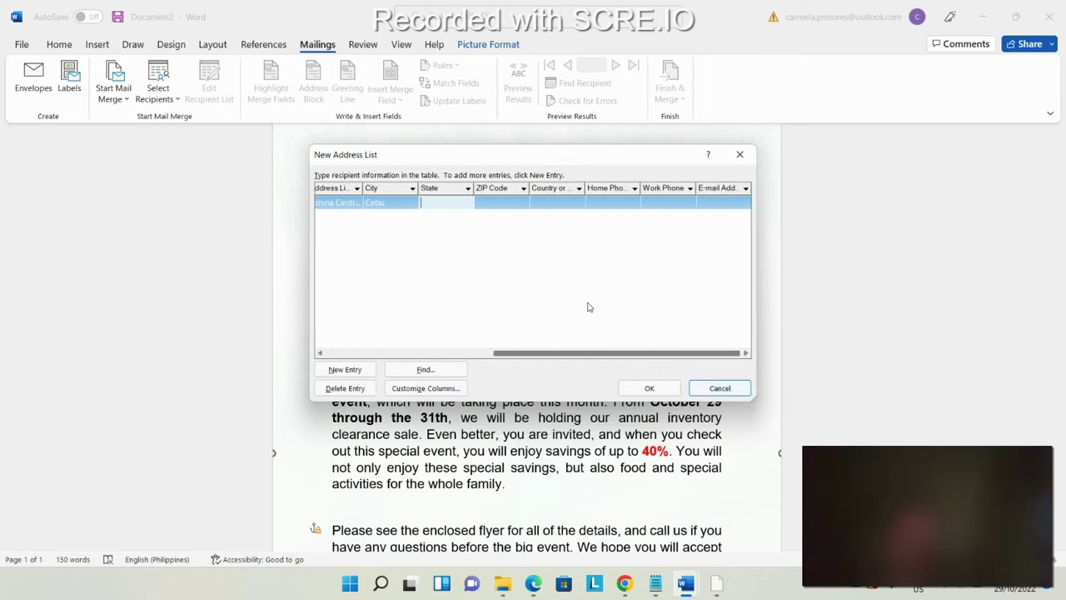
pyautogui.click(489, 203)
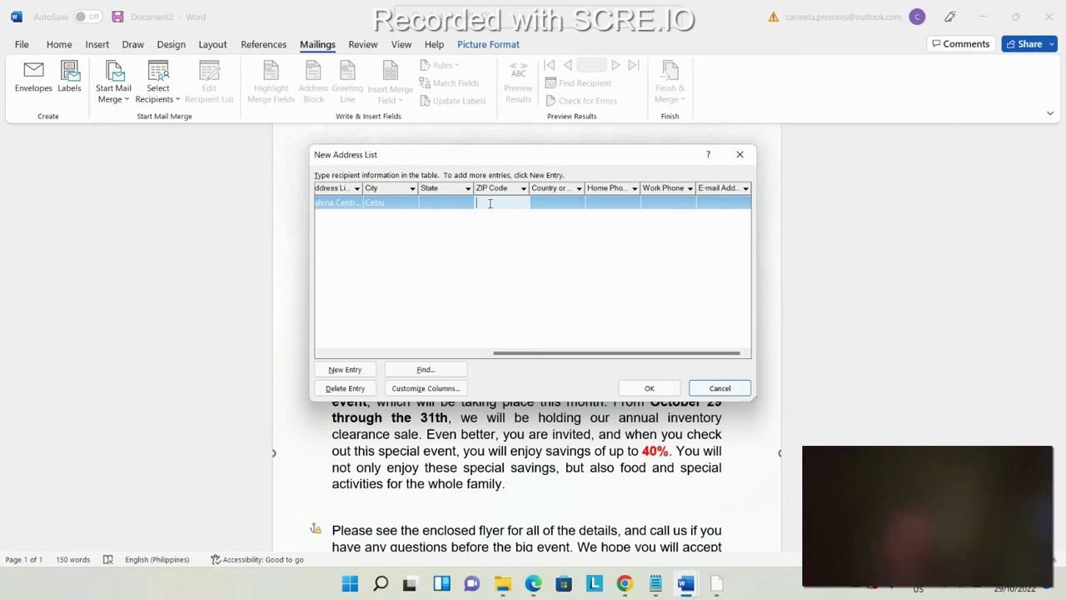
pyautogui.write('6000')
pyautogui.click(561, 202)
pyautogui.write('Phili')
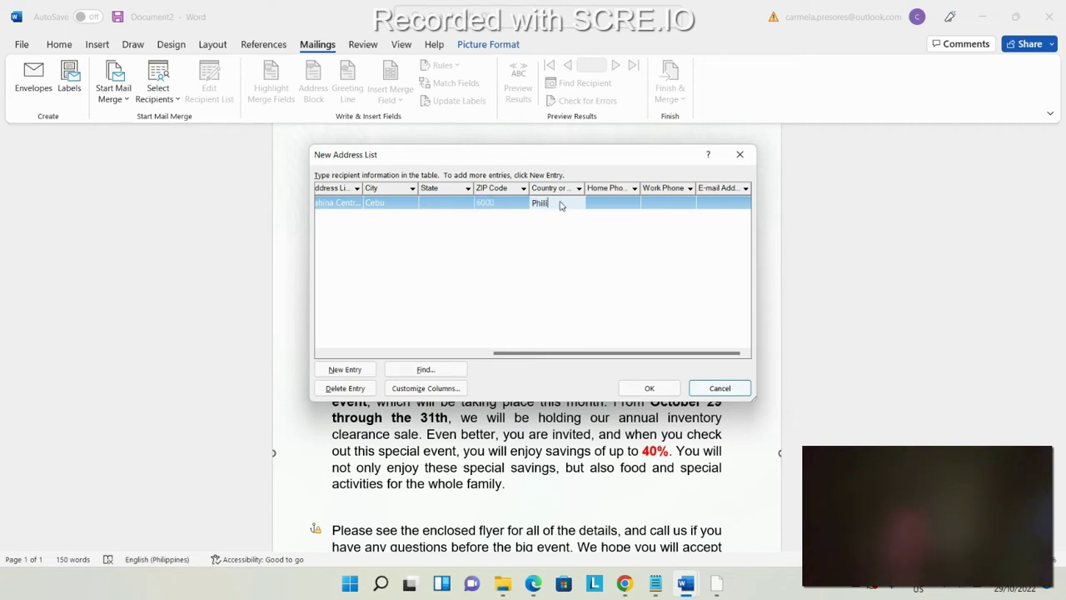
pyautogui.write('ppines')
pyautogui.click(601, 205)
pyautogui.write('134-')
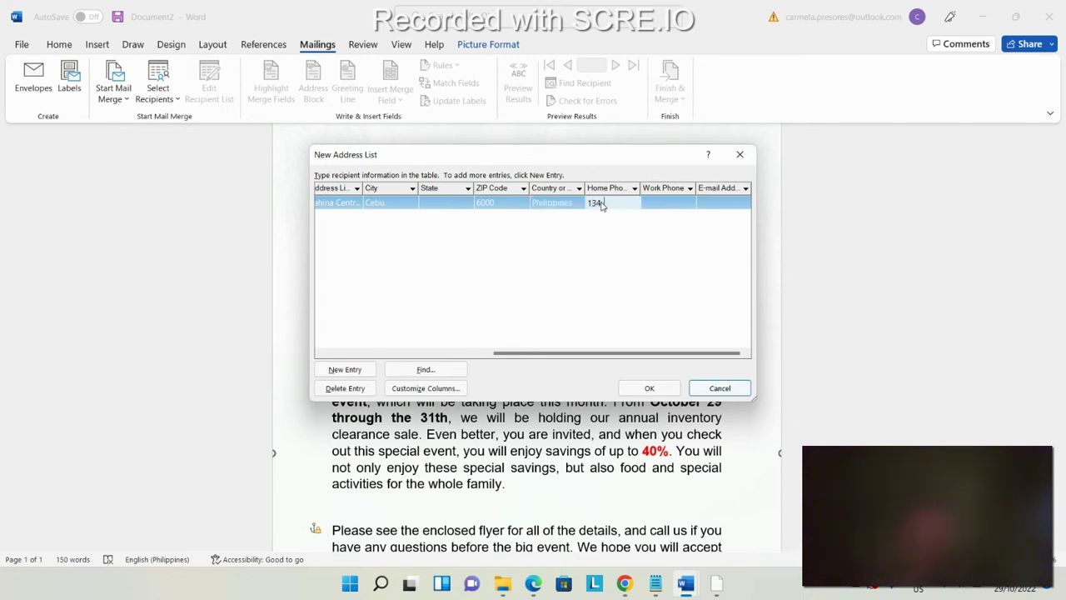
pyautogui.write('765')
pyautogui.click(664, 204)
pyautogui.write('345')
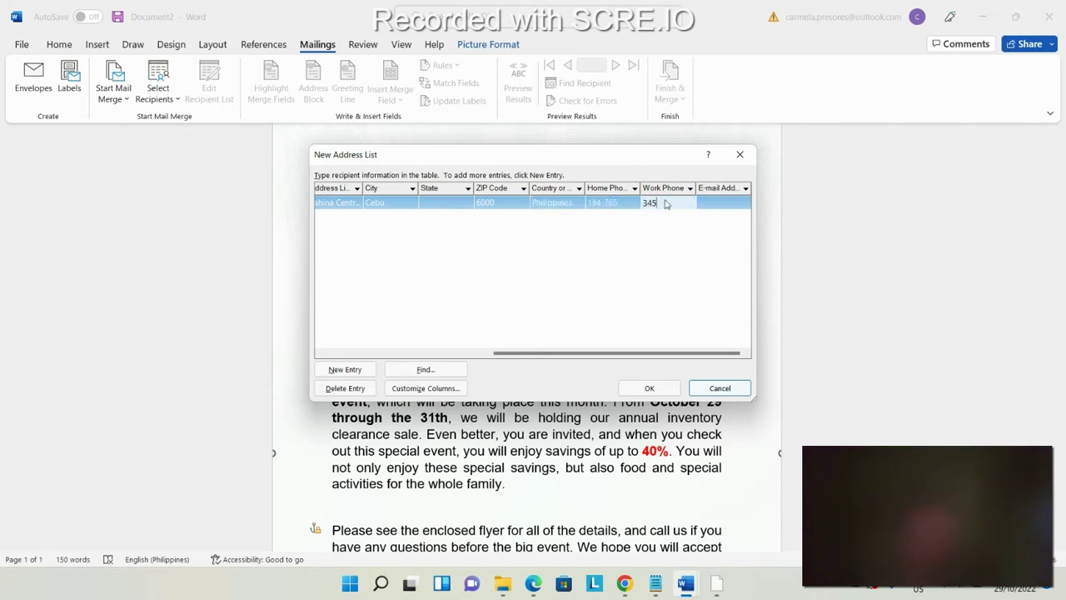
pyautogui.write('-7654')
pyautogui.click(707, 204)
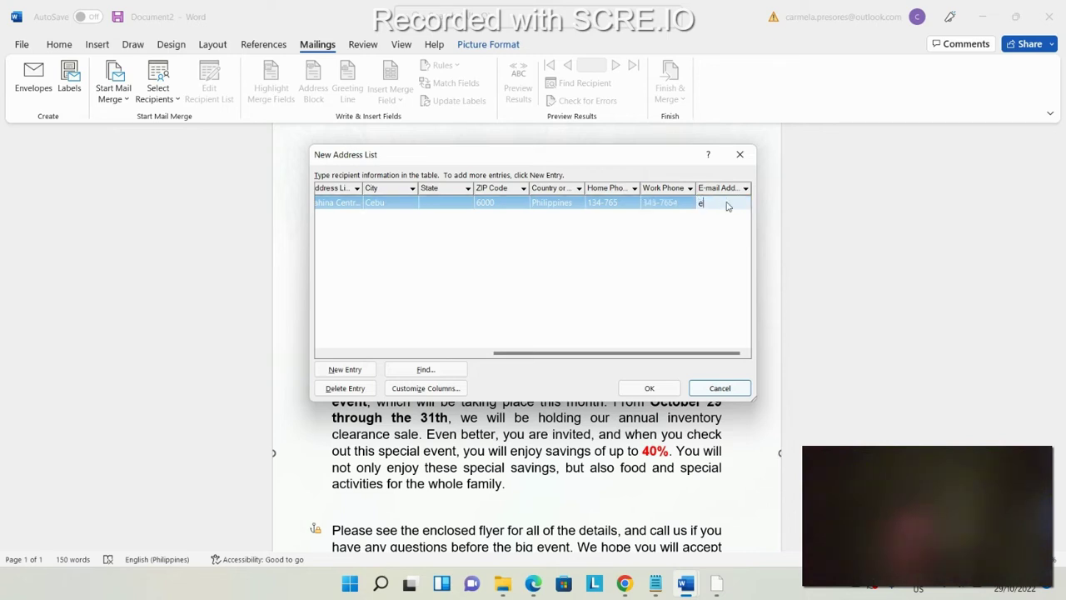
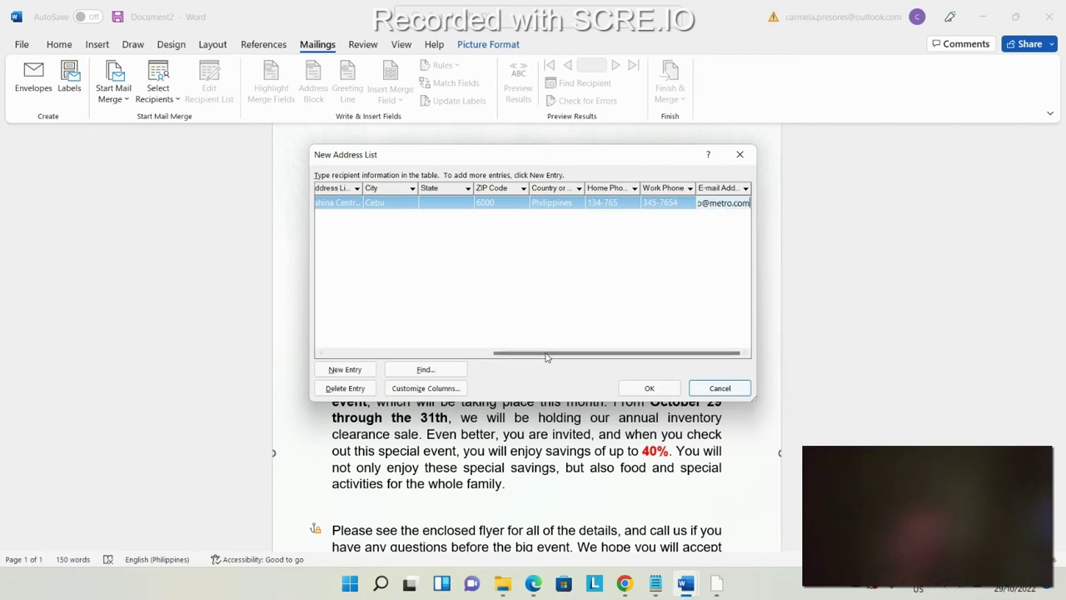
pyautogui.moveTo(527, 353); pyautogui.dragTo(342, 360)
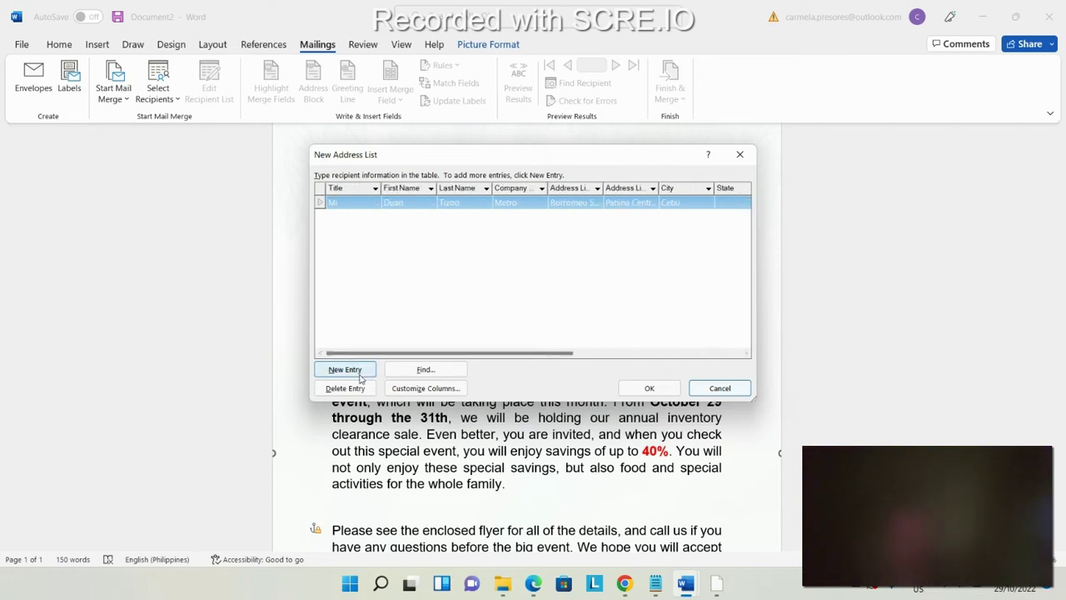
pyautogui.click(357, 372)
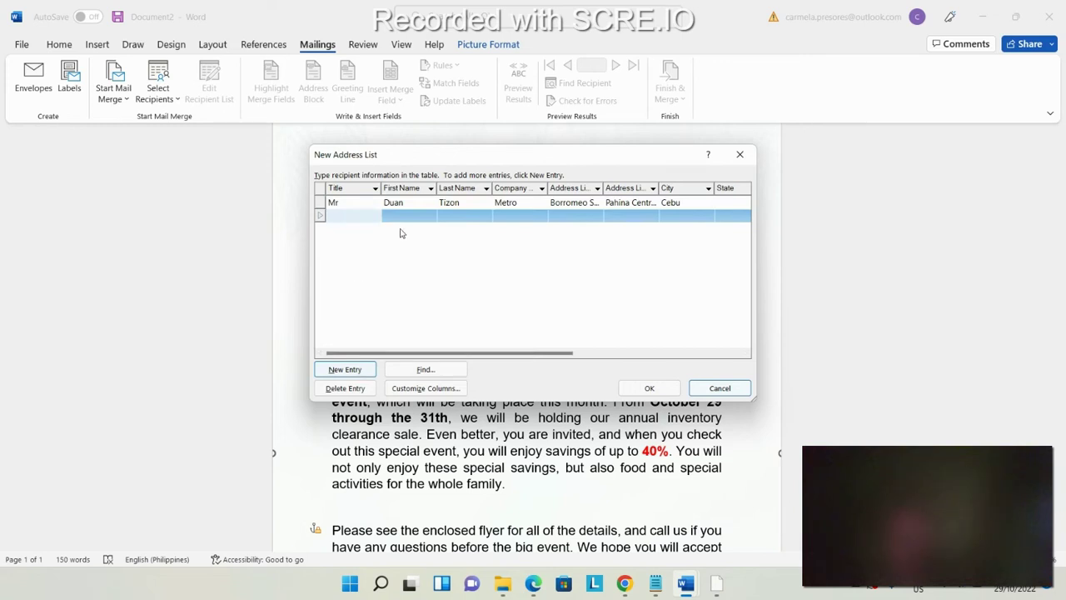
pyautogui.write('Ms')
pyautogui.press('Tab')
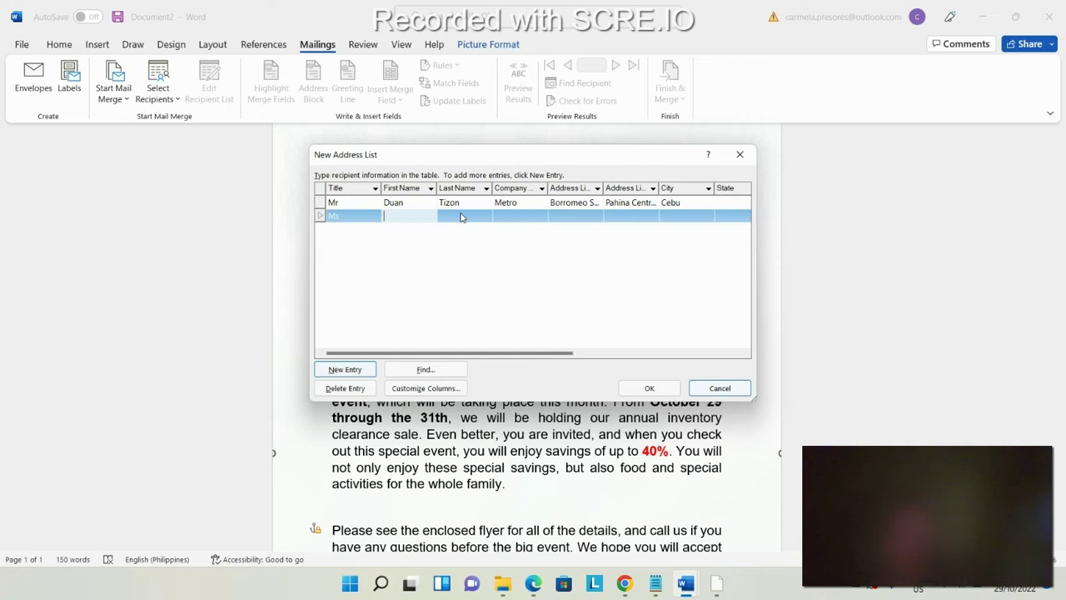
pyautogui.write('Ann')
pyautogui.press('BackSpace')
pyautogui.press('BackSpace')
pyautogui.press('BackSpace')
pyautogui.write('S')
pyautogui.write('and')
pyautogui.press('BackSpace')
pyautogui.press('BackSpace')
pyautogui.press('BackSpace')
pyautogui.press('Tab')
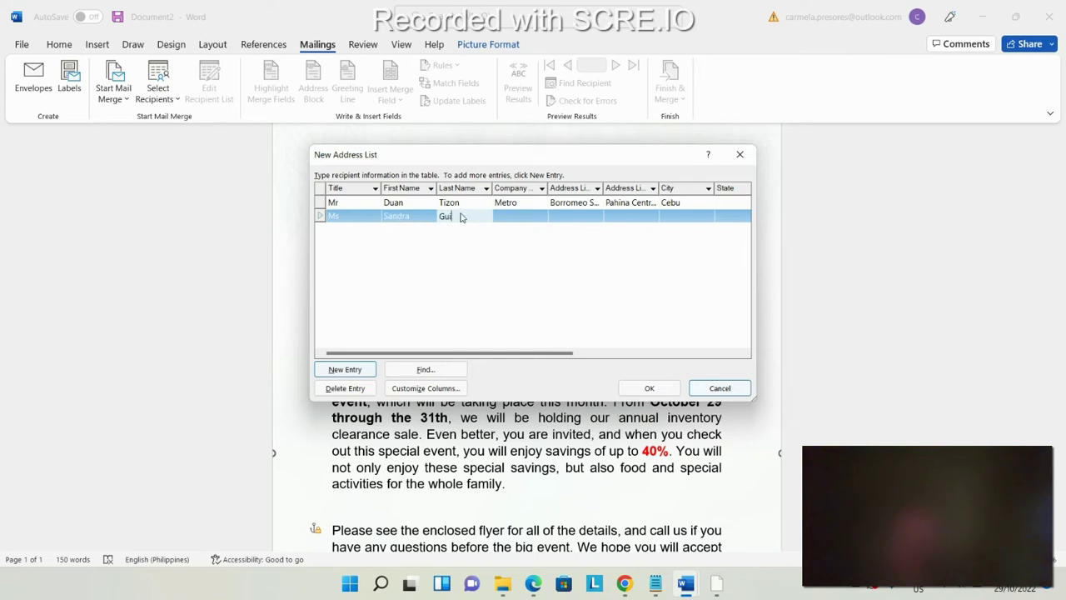
pyautogui.press('Tab')
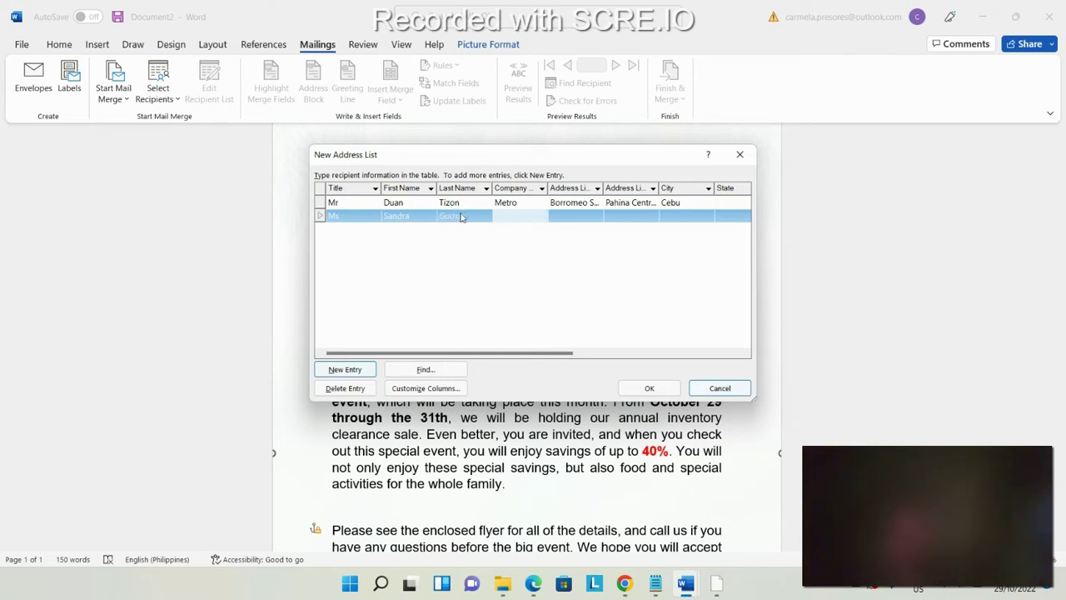
pyautogui.write('Sout')
pyautogui.write('hTech')
pyautogui.press('BackSpace')
pyautogui.press('BackSpace')
pyautogui.press('BackSpace')
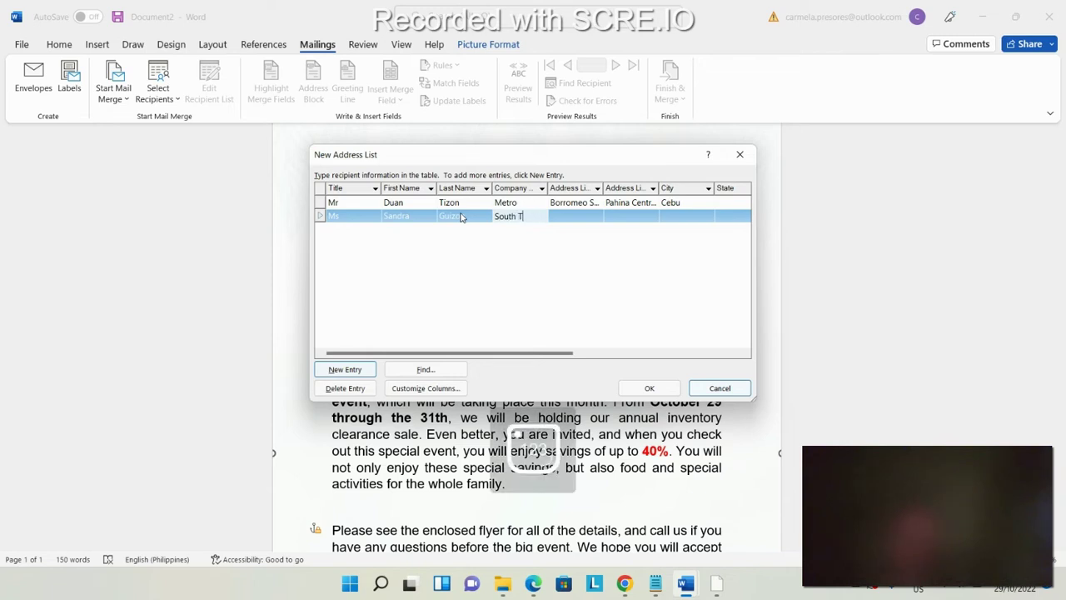
pyautogui.press('BackSpace')
pyautogui.write('Area')
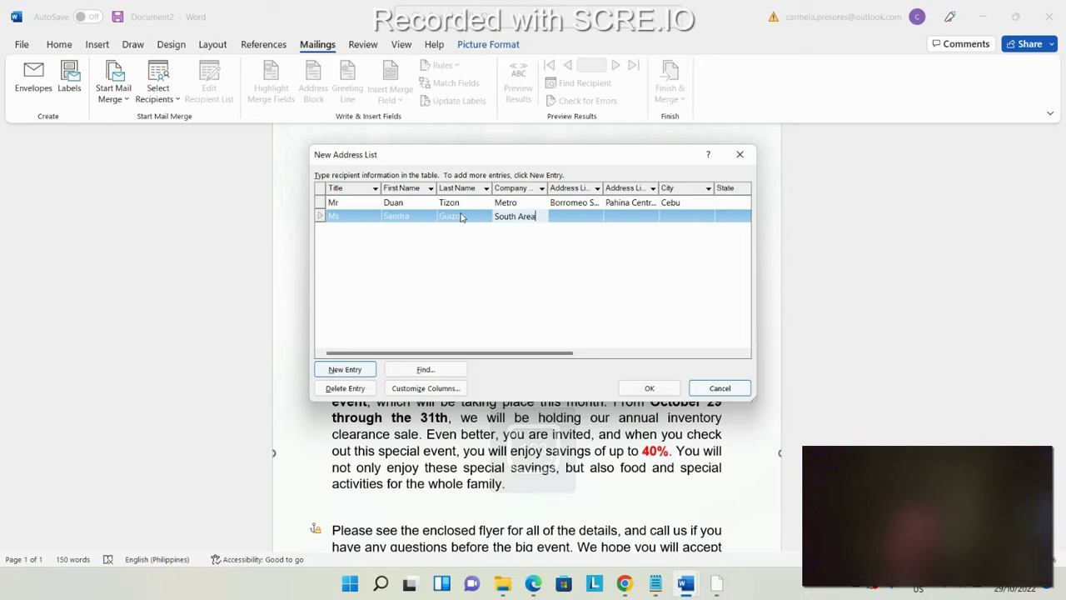
# Step: Enter address Colon Street, Kalunihan, city Cebu and ZIP 6000 for the second entry
pyautogui.click(584, 215)
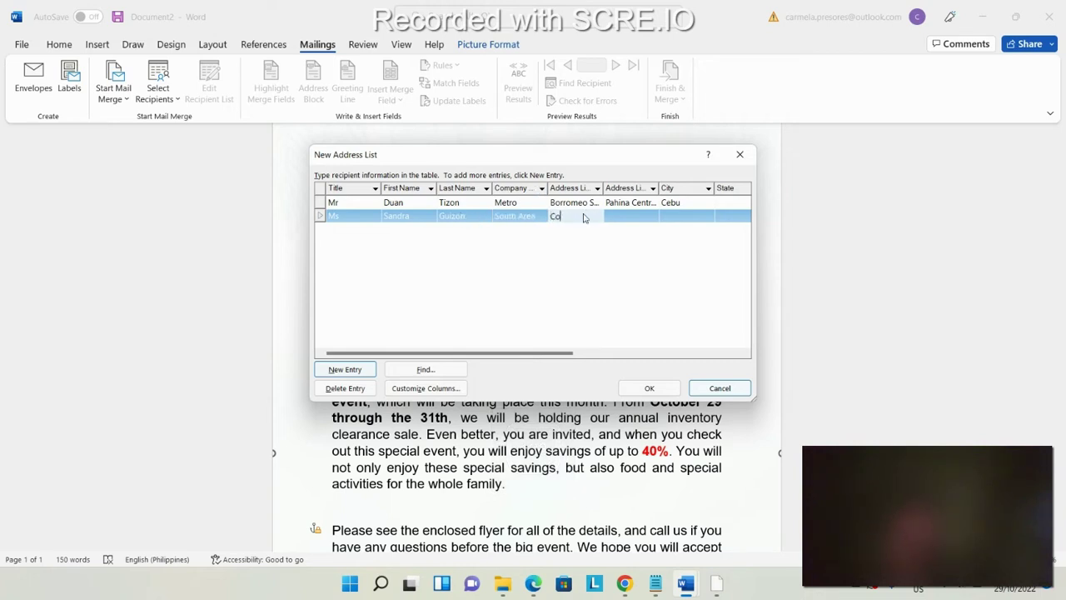
pyautogui.write('Colon ')
pyautogui.write('St')
pyautogui.write('reet')
pyautogui.press('Tab')
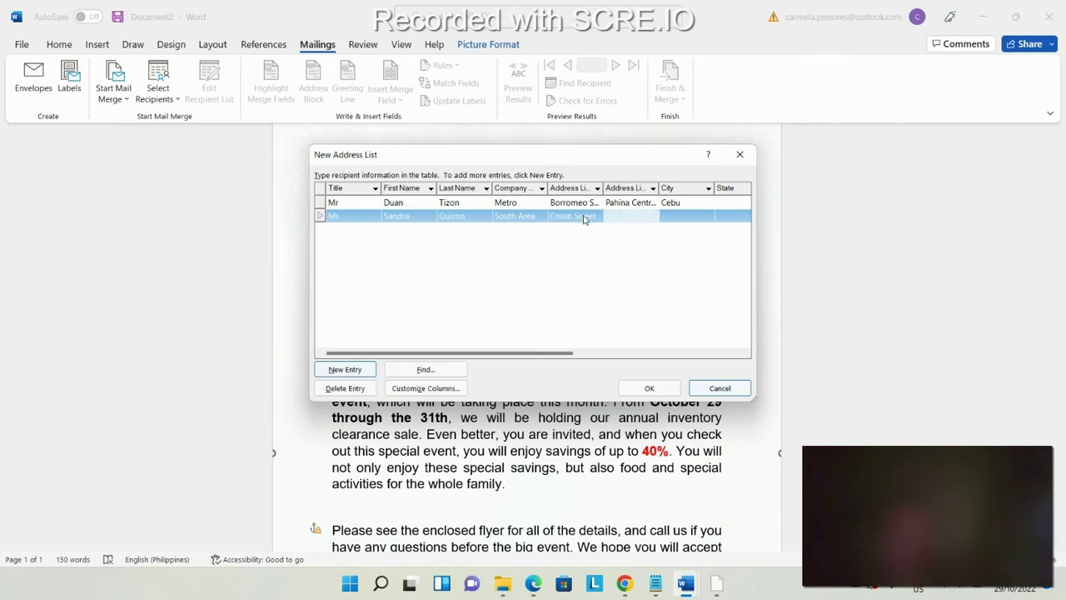
pyautogui.write('Kaluni')
pyautogui.write('han')
pyautogui.click(679, 215)
pyautogui.write('C')
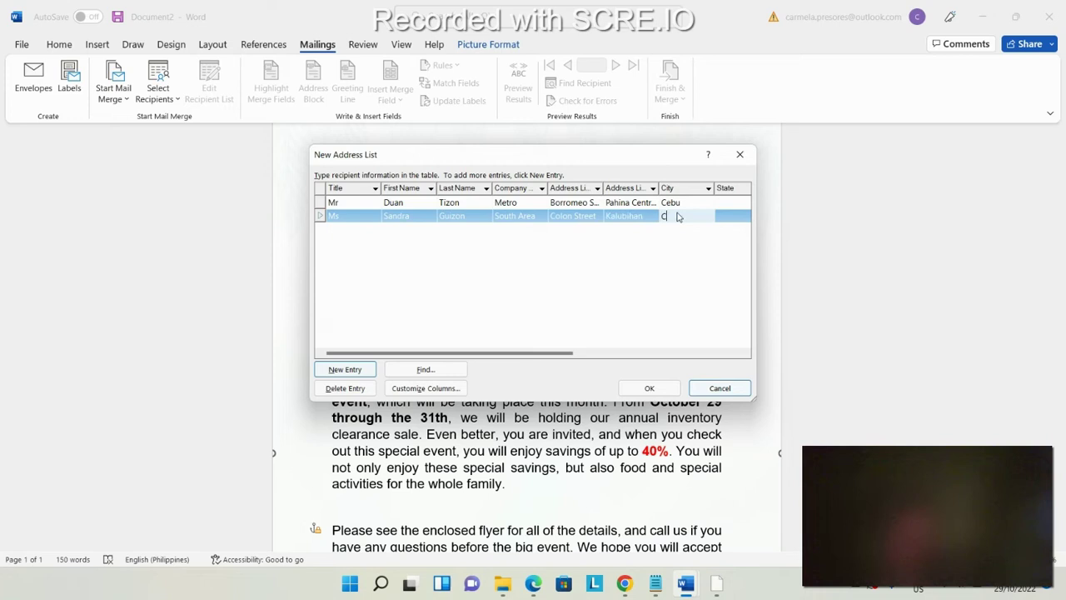
pyautogui.write('ebu')
pyautogui.press('Tab')
pyautogui.press('Tab')
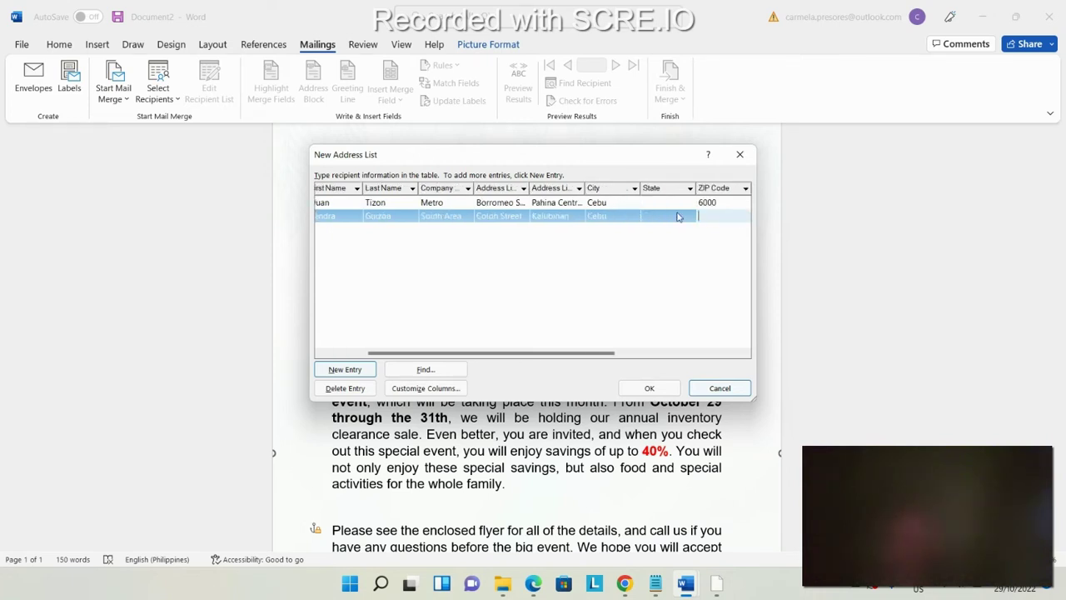
pyautogui.write('6000')
pyautogui.press('Tab')
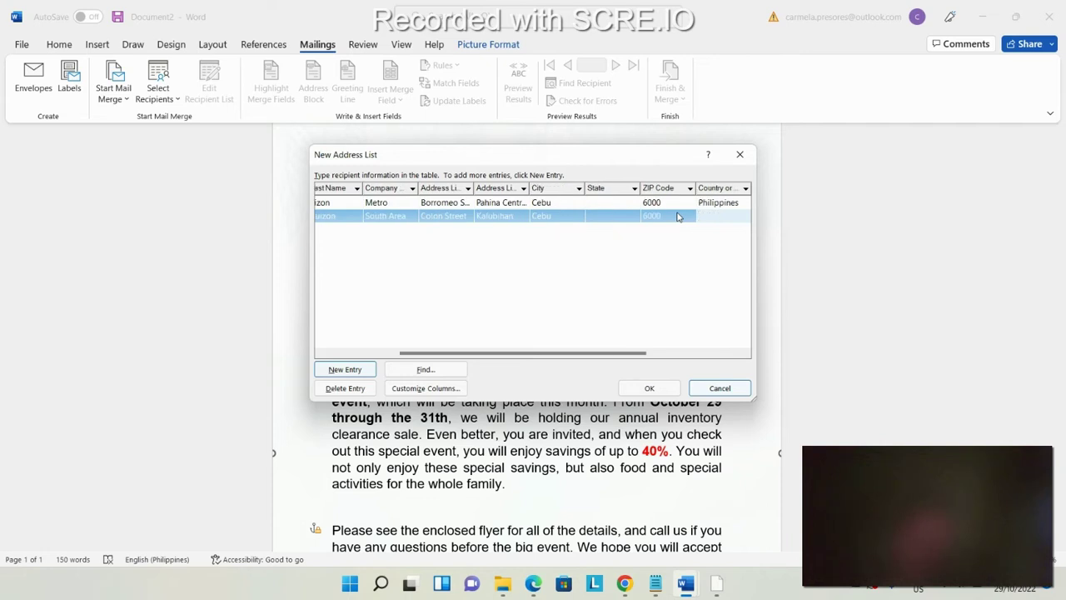
# Step: Enter country Philippines, phones 3456 and 567-567, and a south.com e-mail address
pyautogui.write('Pi')
pyautogui.write('lip')
pyautogui.write('pines')
pyautogui.press('BackSpace')
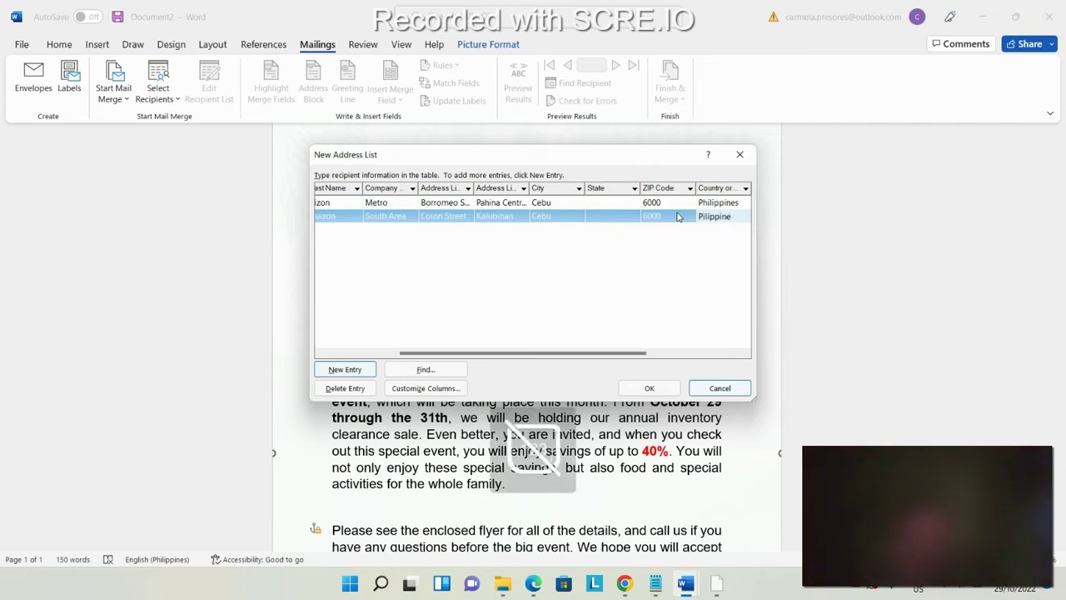
pyautogui.press('BackSpace')
pyautogui.press('BackSpace')
pyautogui.press('BackSpace')
pyautogui.press('BackSpace')
pyautogui.press('BackSpace')
pyautogui.press('BackSpace')
pyautogui.press('BackSpace')
pyautogui.write('hilippines')
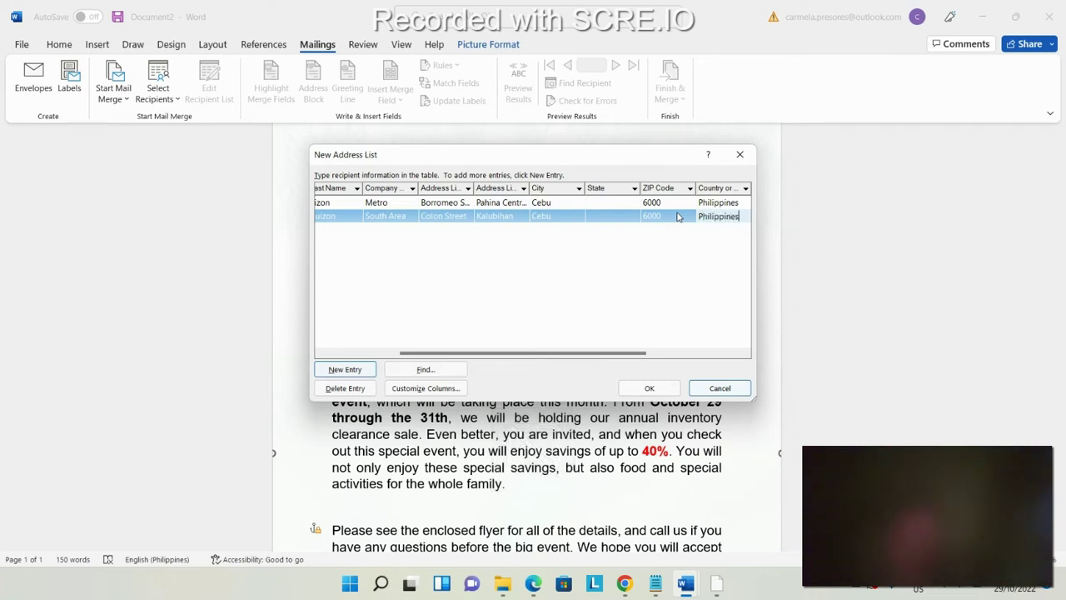
pyautogui.press('Tab')
pyautogui.write('567-')
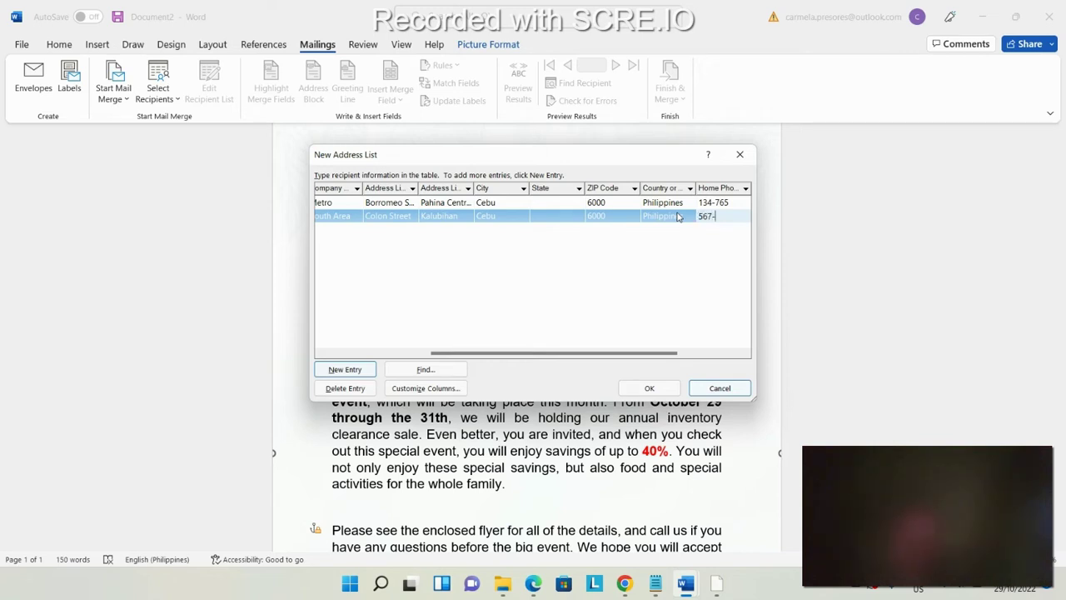
pyautogui.write('3456')
pyautogui.press('Tab')
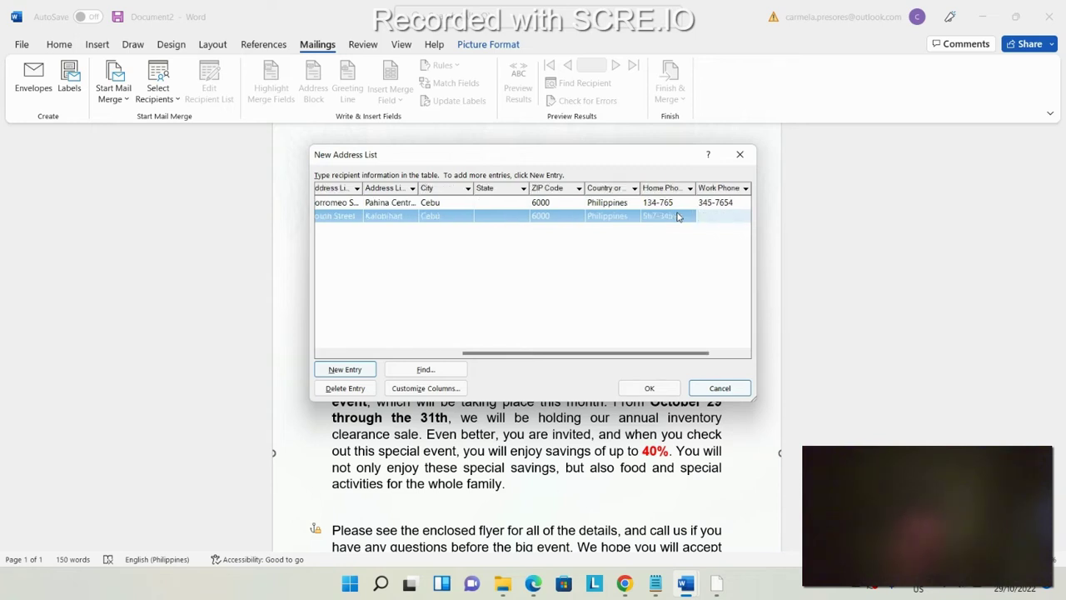
pyautogui.write('567-5')
pyautogui.write('67')
pyautogui.press('Tab')
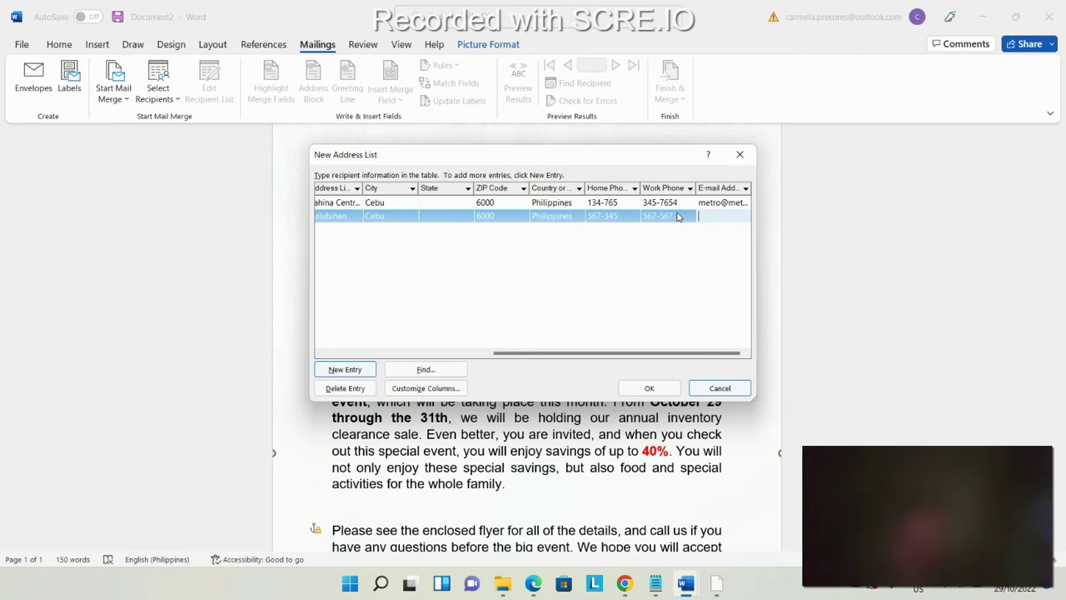
pyautogui.write('saout')
pyautogui.press('BackSpace')
pyautogui.press('BackSpace')
pyautogui.press('BackSpace')
pyautogui.press('BackSpace')
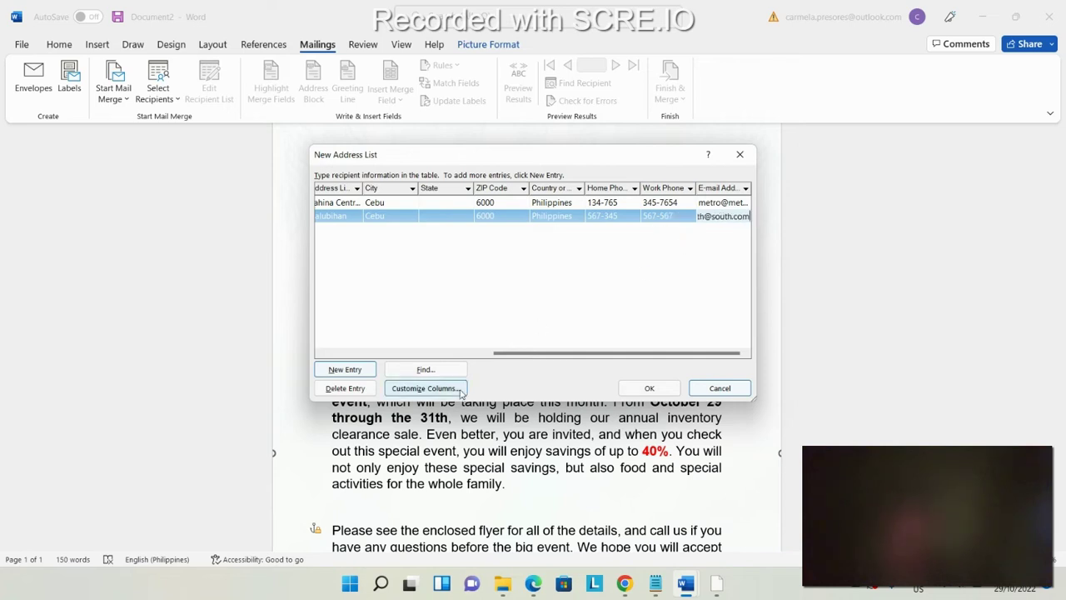
pyautogui.moveTo(524, 353); pyautogui.dragTo(358, 353)
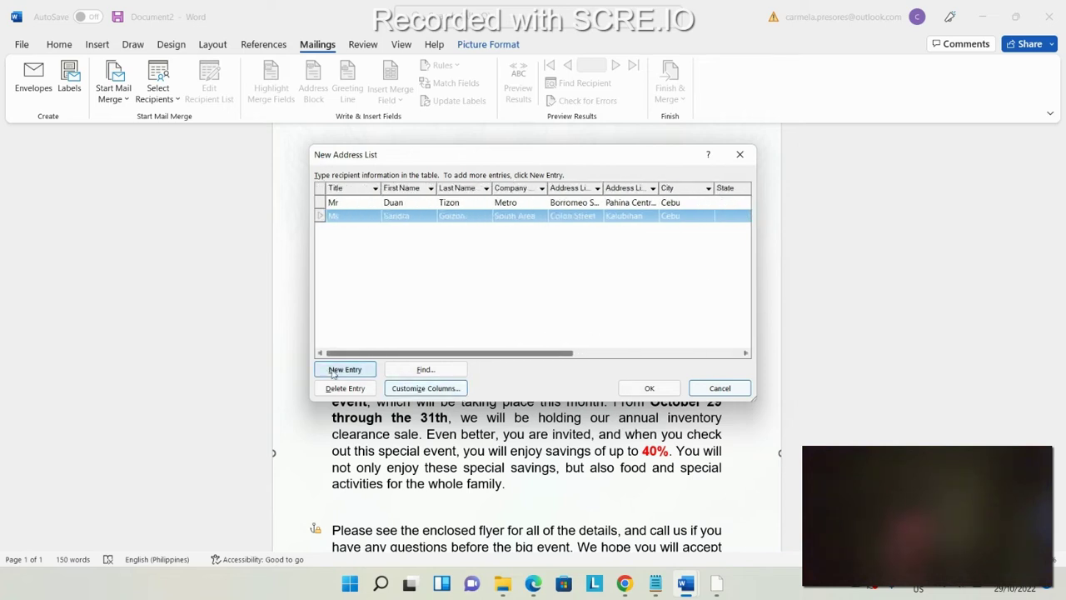
pyautogui.click(333, 370)
pyautogui.write('M')
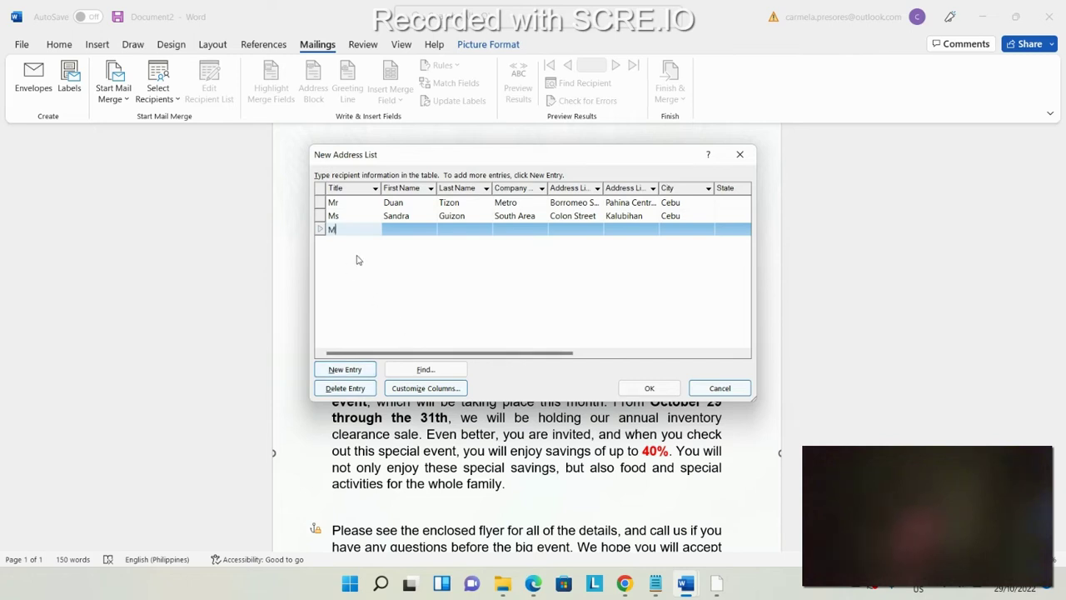
pyautogui.write('r')
pyautogui.press('Tab')
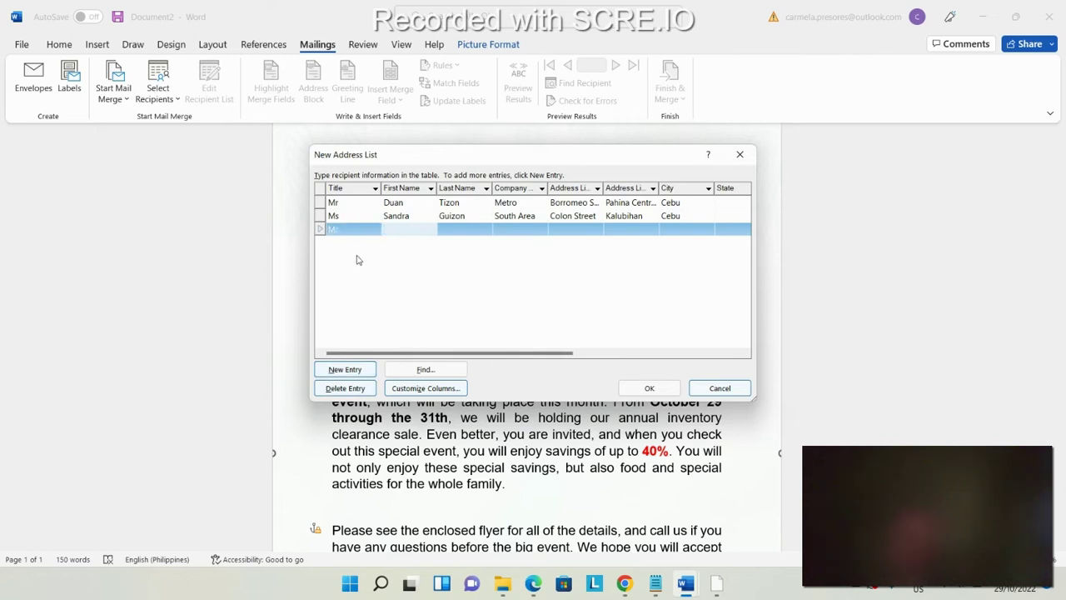
pyautogui.write('Erni')
pyautogui.press('BackSpace')
pyautogui.press('BackSpace')
pyautogui.press('BackSpace')
pyautogui.press('Tab')
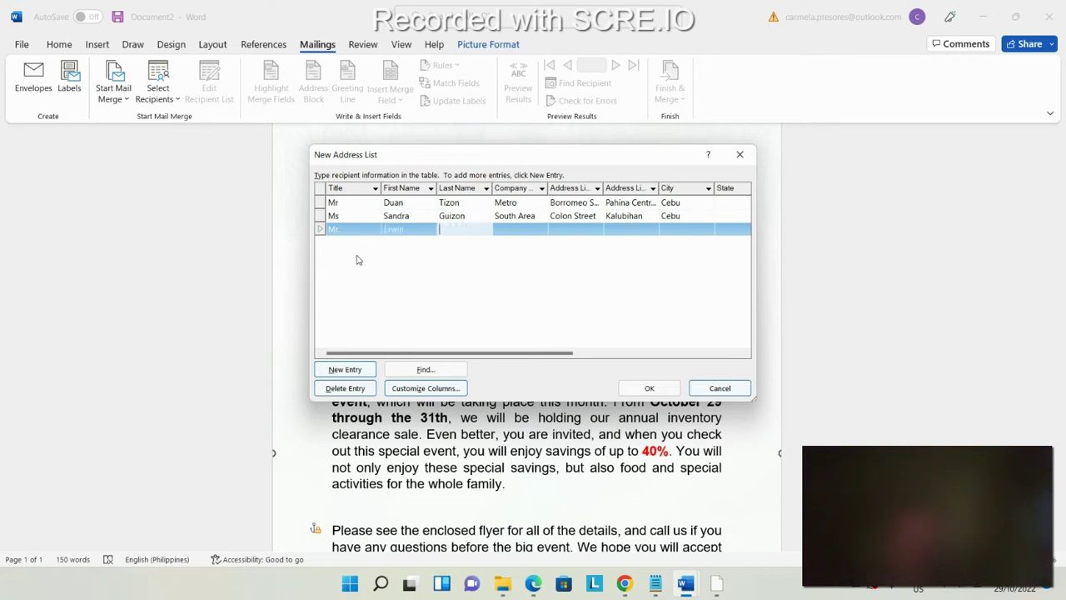
pyautogui.press('Tab')
pyautogui.write('C')
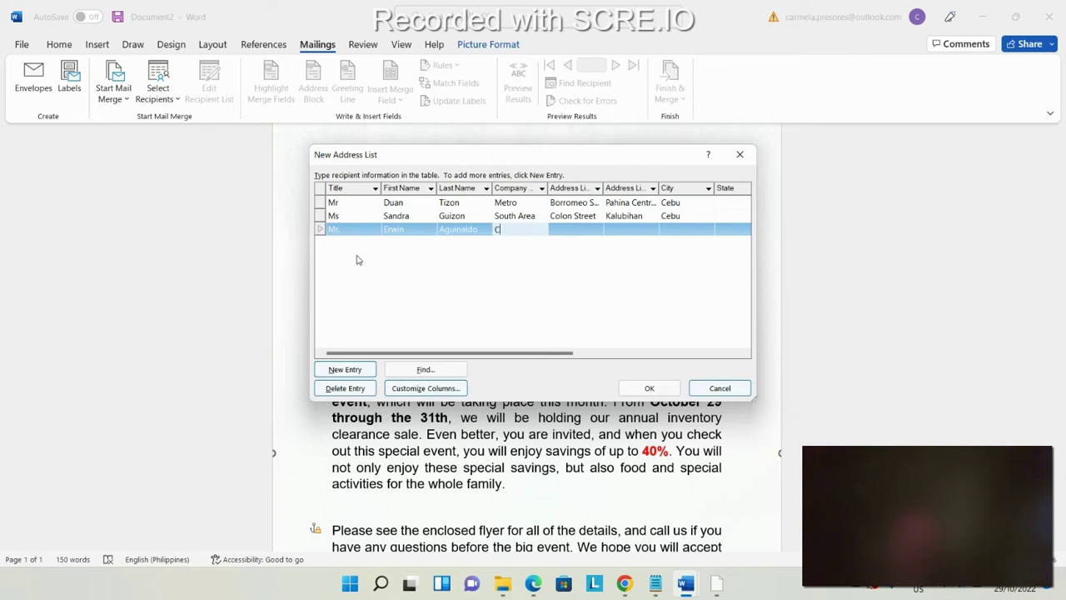
pyautogui.write('ar D')
pyautogui.write('avao')
pyautogui.press('Tab')
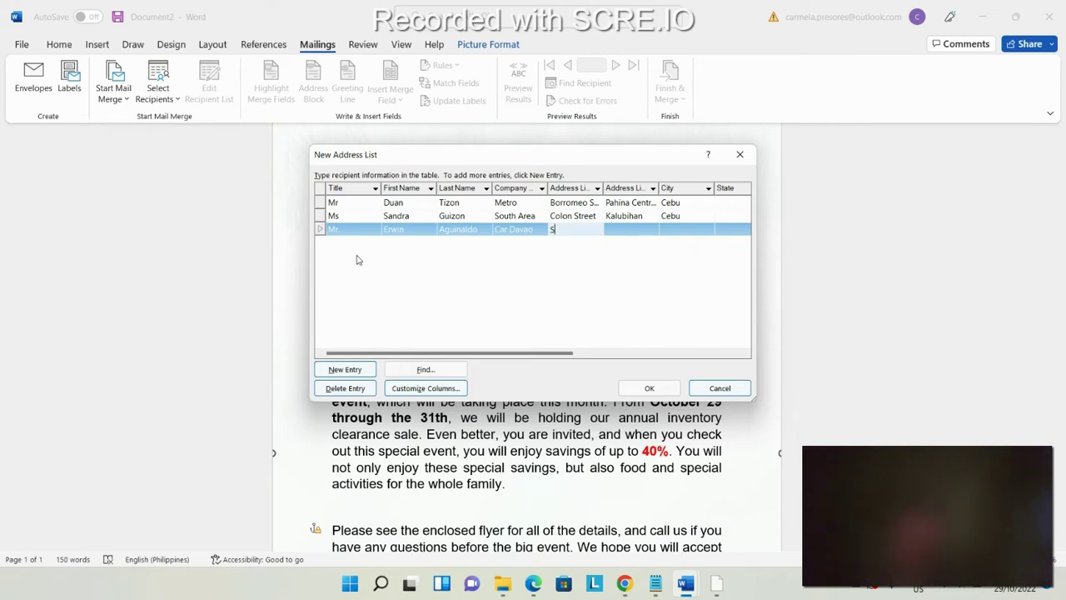
pyautogui.write('DA')
pyautogui.write('ansag')
pyautogui.write('ao')
pyautogui.press('Tab')
pyautogui.write('Davao')
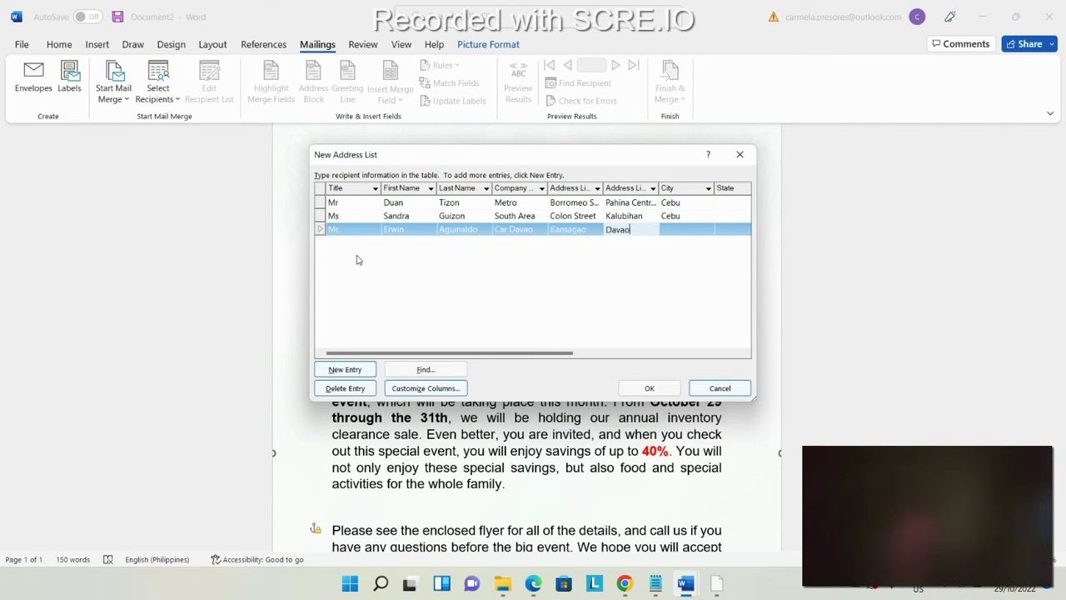
pyautogui.press('Tab')
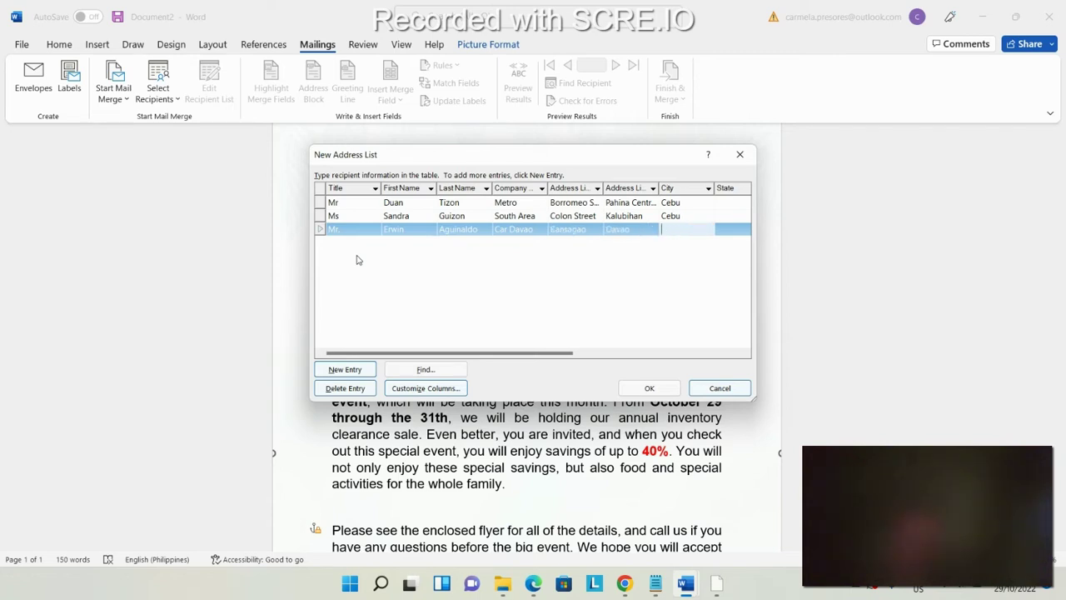
pyautogui.write('Davo')
pyautogui.press('BackSpace')
pyautogui.write('ao Ci')
pyautogui.press('BackSpace')
pyautogui.press('BackSpace')
pyautogui.write('ty')
# Step: Change the first two recipients' city to Cebu City
pyautogui.click(699, 202)
pyautogui.write('C')
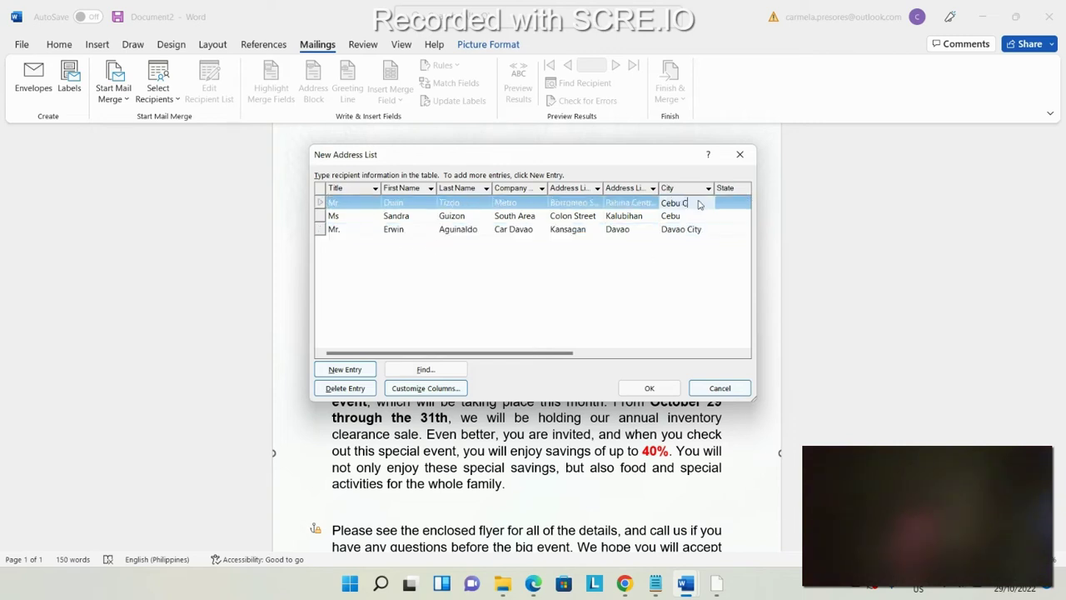
pyautogui.click(689, 217)
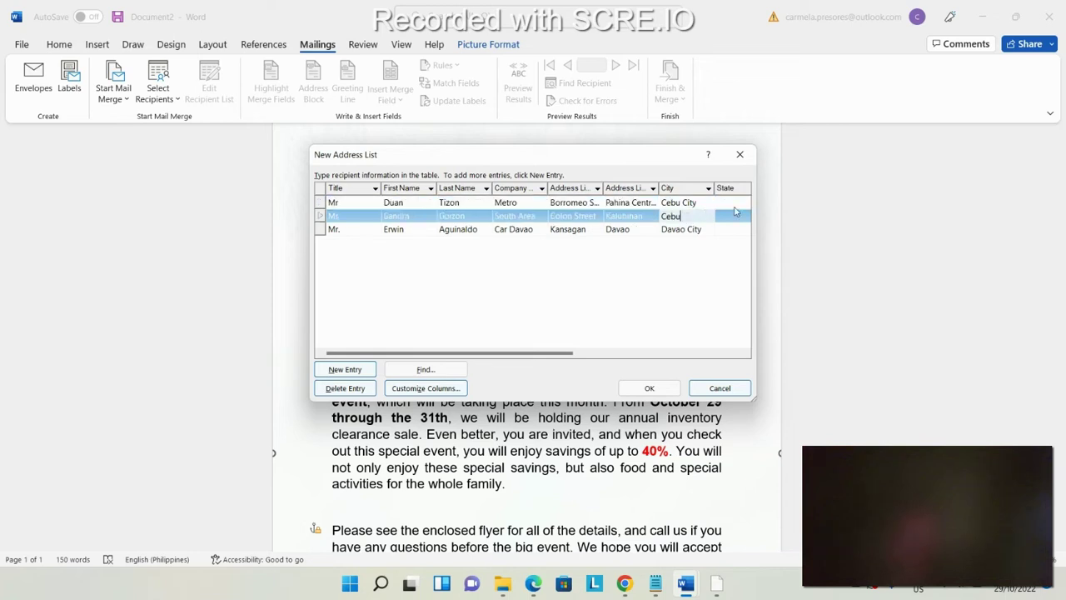
pyautogui.write('City')
# Step: Fill in the Davao recipient's ZIP code, country, home and work phones, and email
pyautogui.moveTo(549, 360); pyautogui.dragTo(667, 360)
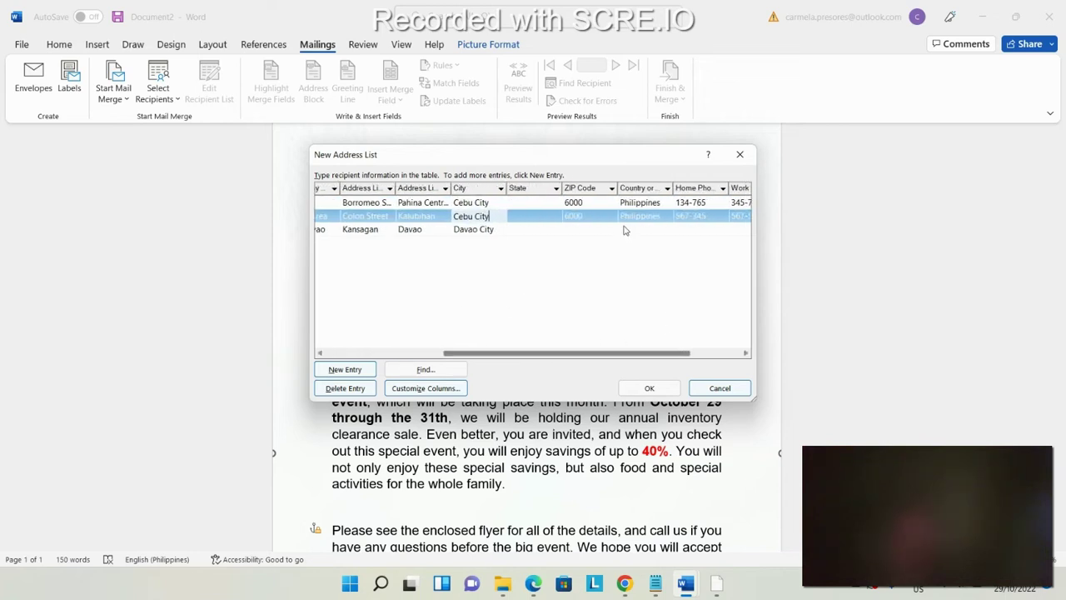
pyautogui.click(593, 230)
pyautogui.write('7900')
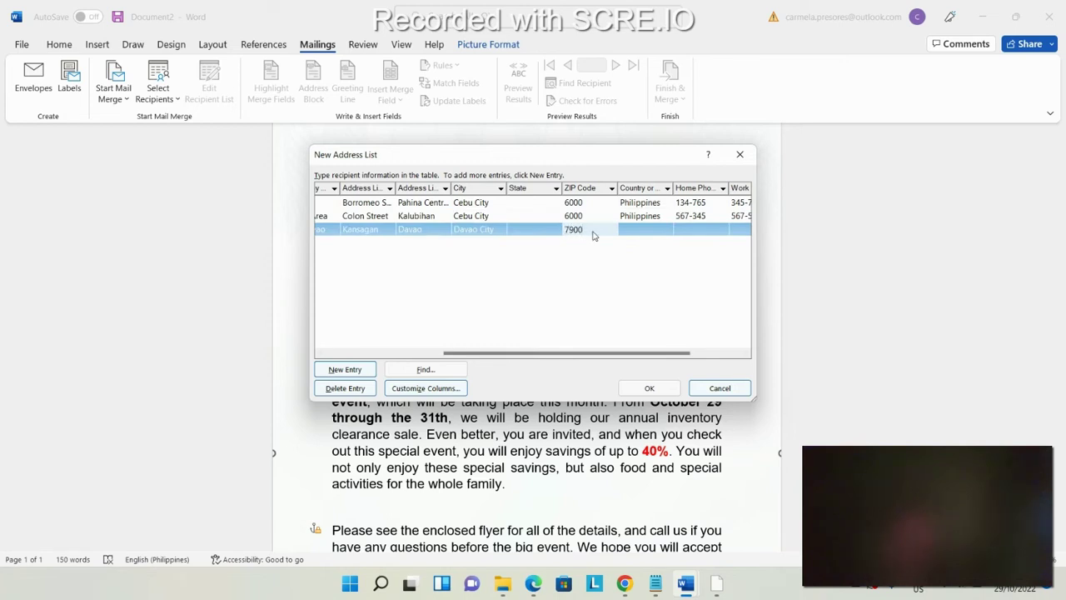
pyautogui.press('Tab')
pyautogui.write('Phili')
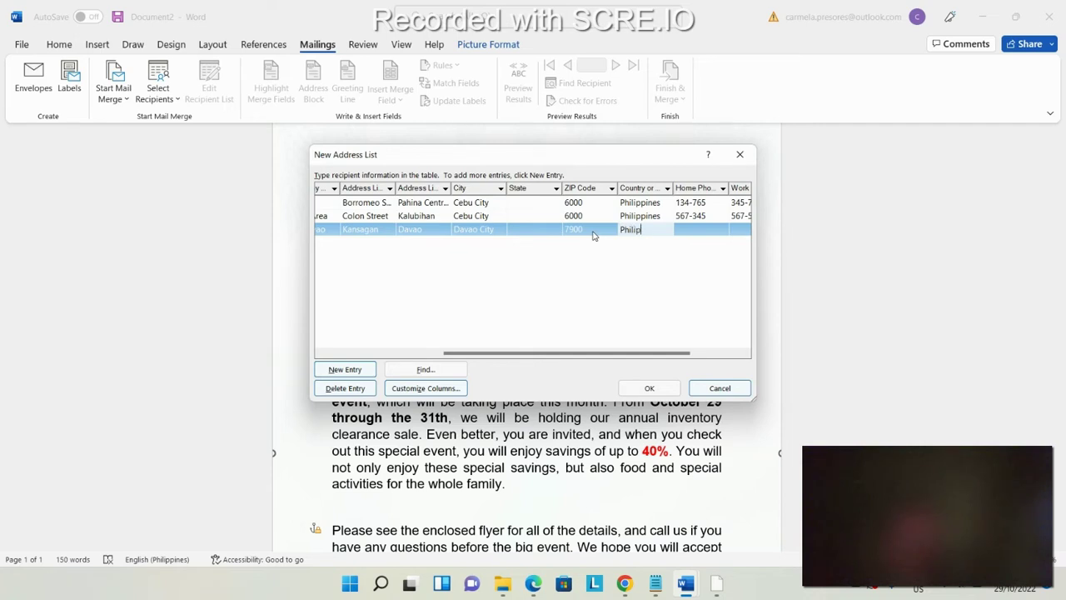
pyautogui.write('pines')
pyautogui.press('Tab')
pyautogui.write('56')
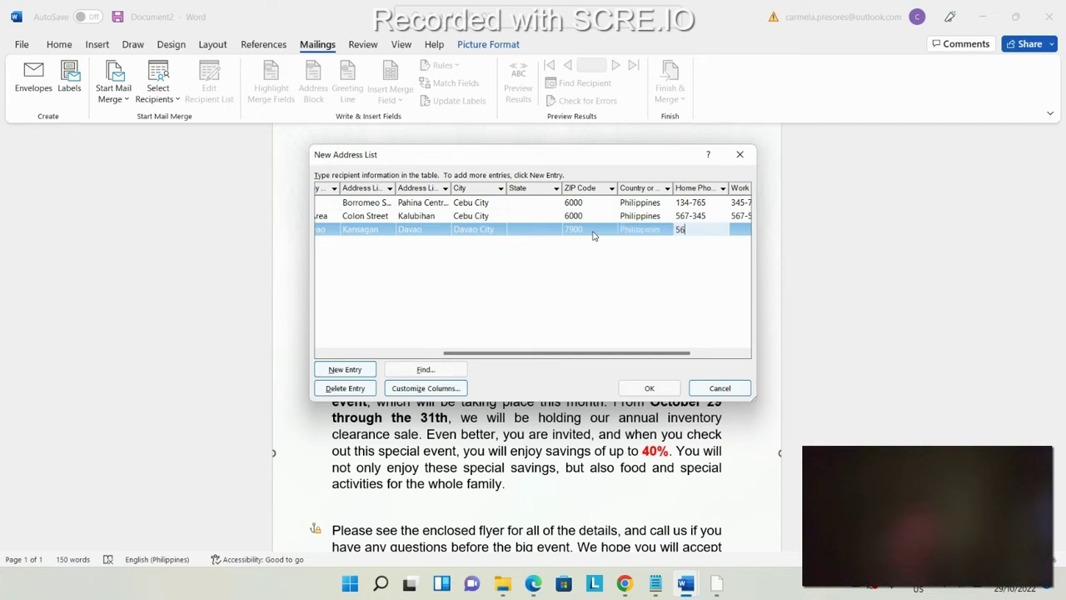
pyautogui.write('7-670')
pyautogui.press('Tab')
pyautogui.write('678-56')
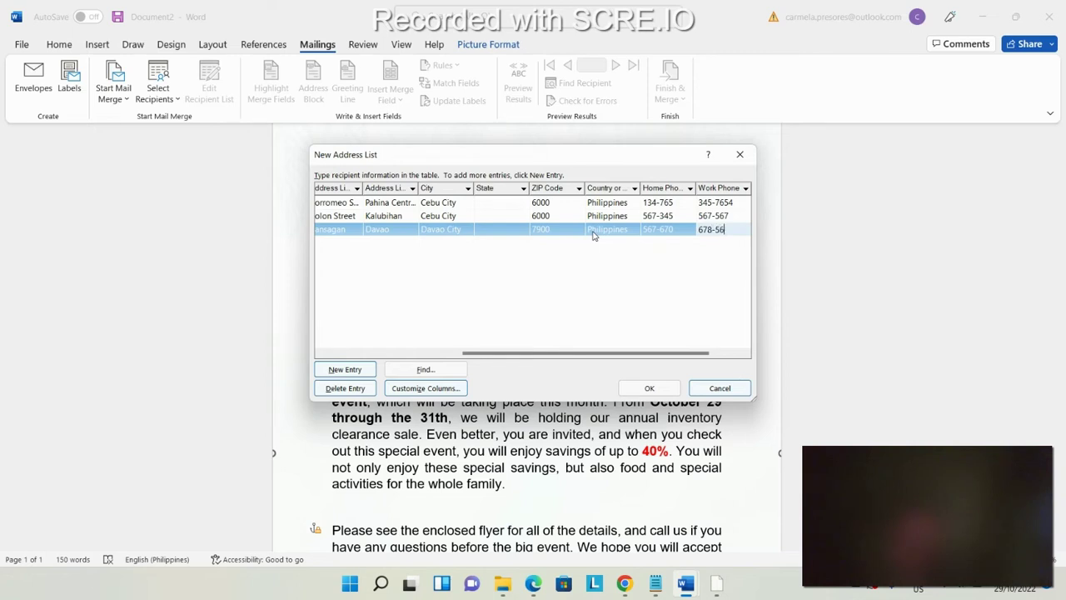
pyautogui.write('78')
pyautogui.press('Tab')
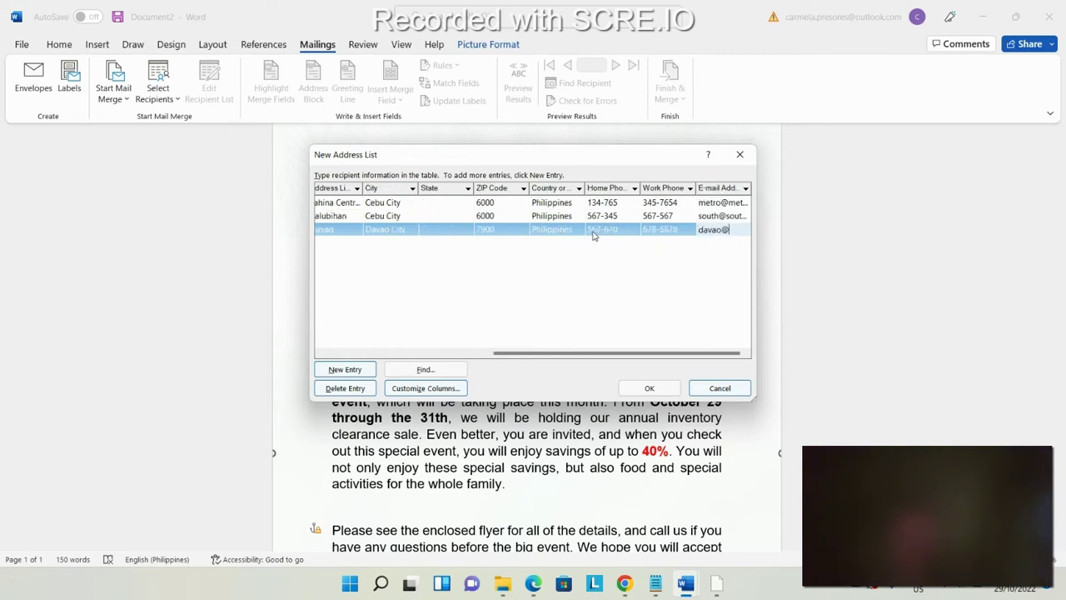
pyautogui.write('cars.com')
pyautogui.moveTo(684, 583)
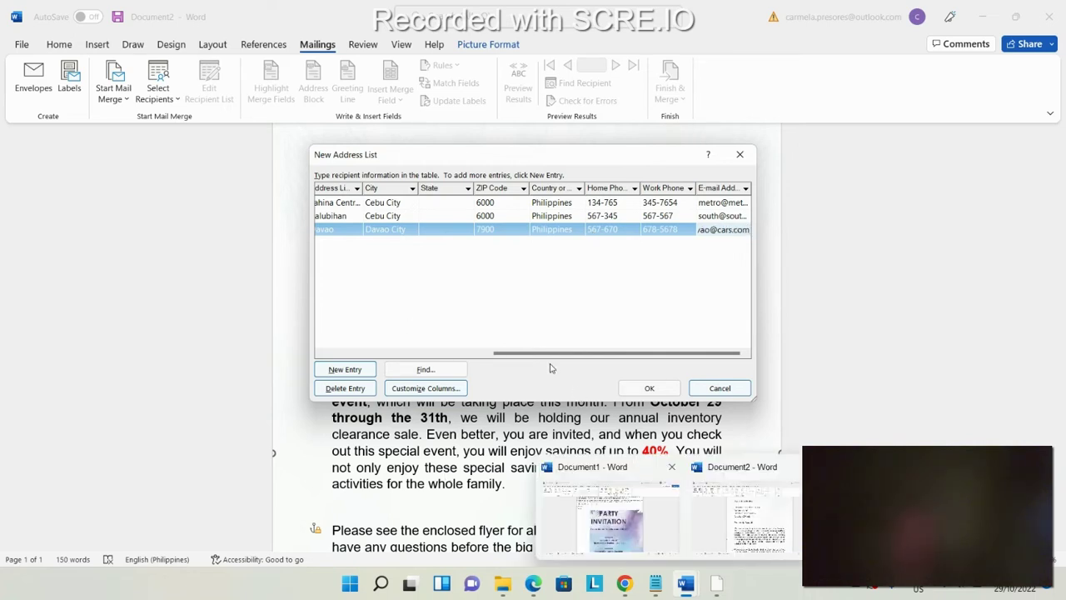
pyautogui.moveTo(549, 352); pyautogui.dragTo(383, 352)
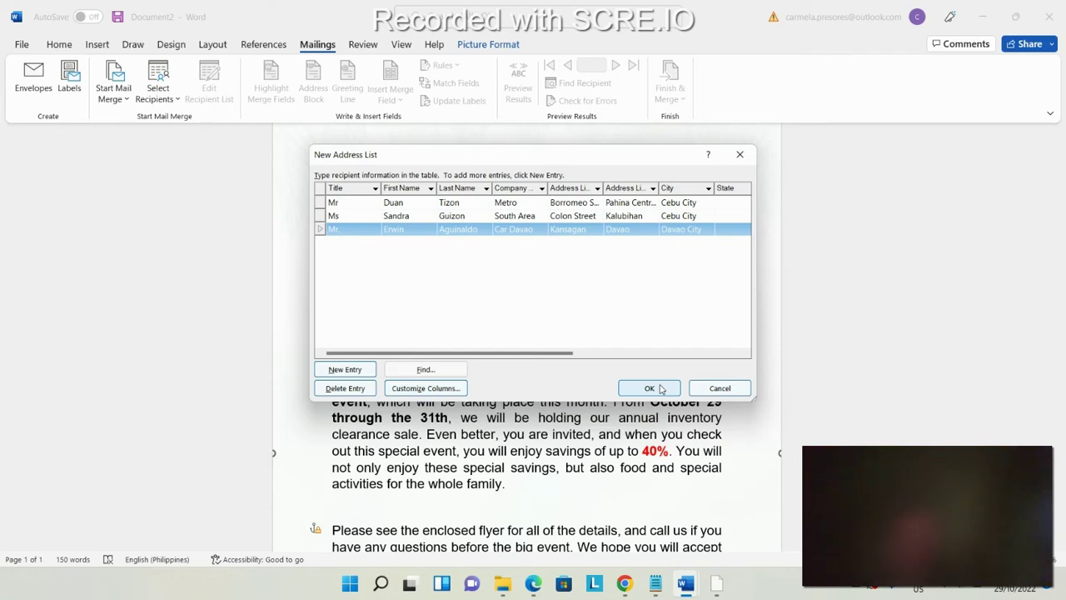
# Step: Save the recipient list as the address list file 'Client List'
pyautogui.click(650, 388)
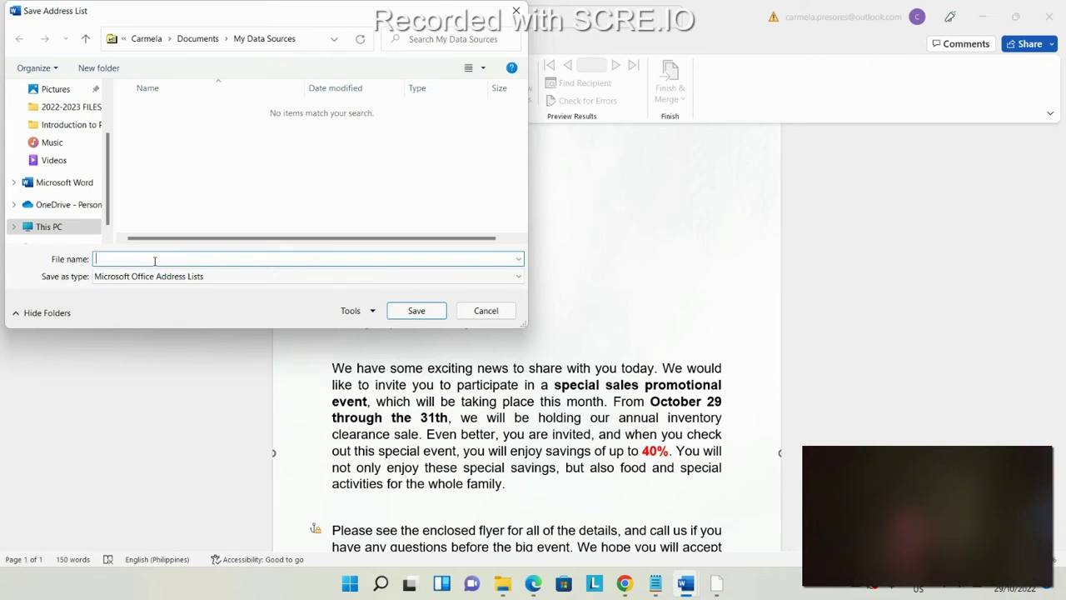
pyautogui.write('Cl')
pyautogui.write('inet')
pyautogui.press('BackSpace')
pyautogui.press('BackSpace')
pyautogui.write('n')
pyautogui.press('Return')
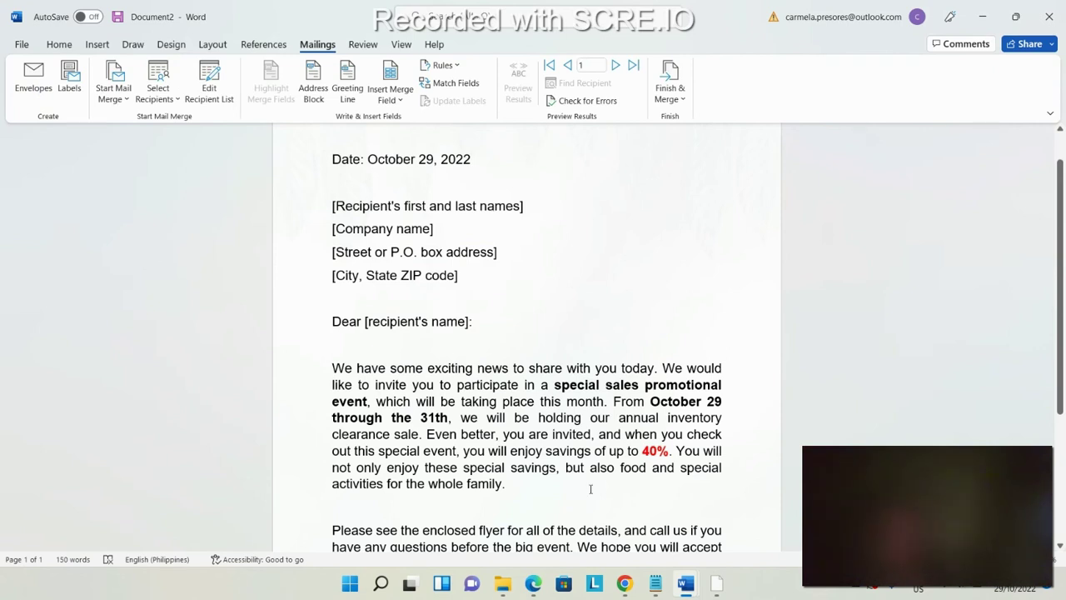
# Step: Try opening Client List.mdb from File Explorer's recent files, dismissing the open-with prompt
pyautogui.click(504, 590)
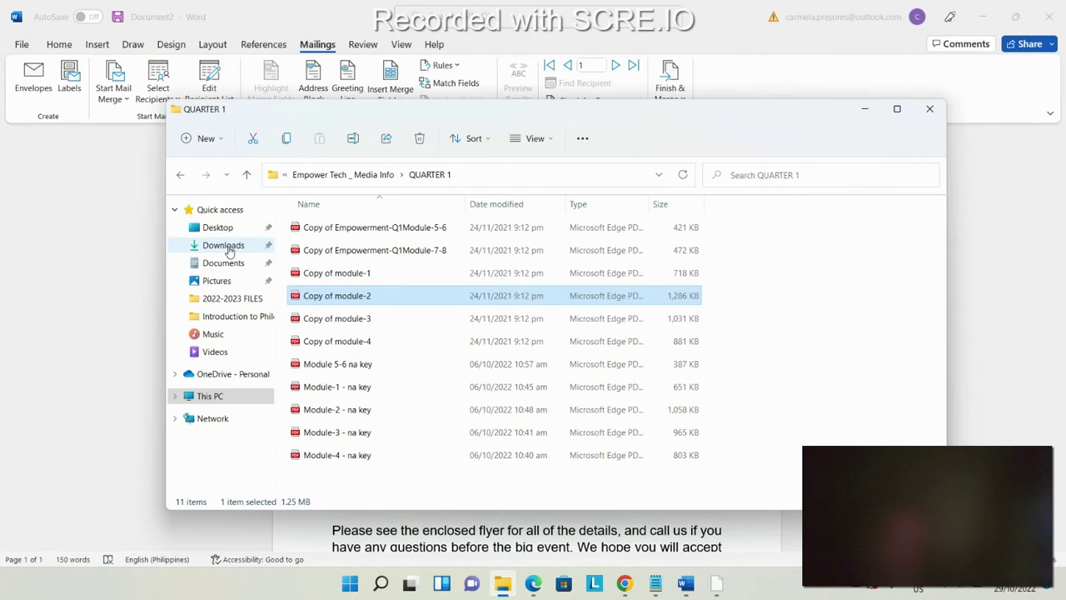
pyautogui.click(223, 213)
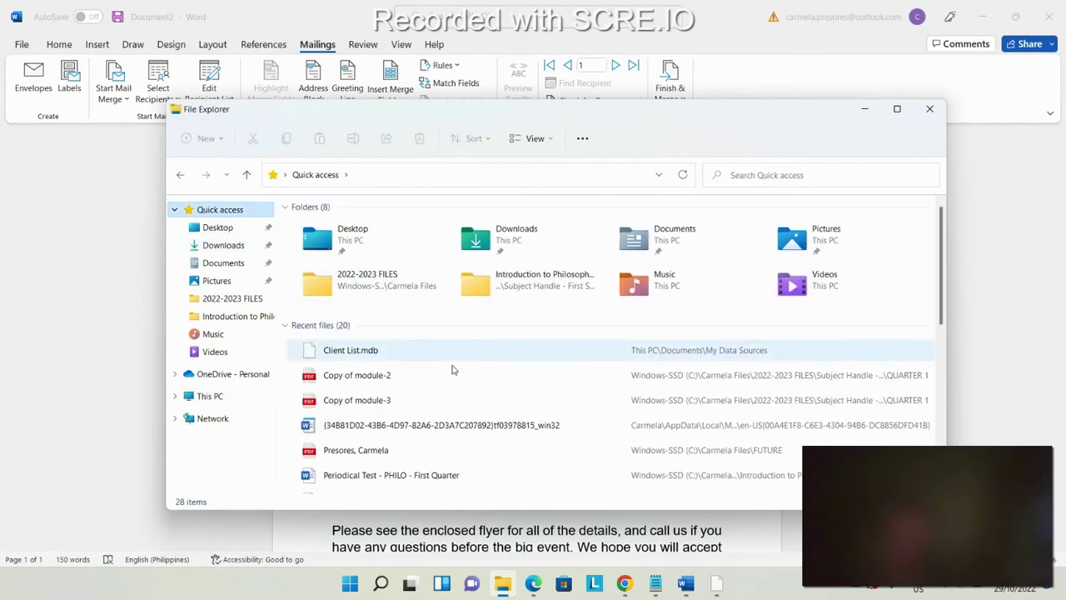
pyautogui.doubleClick(393, 356)
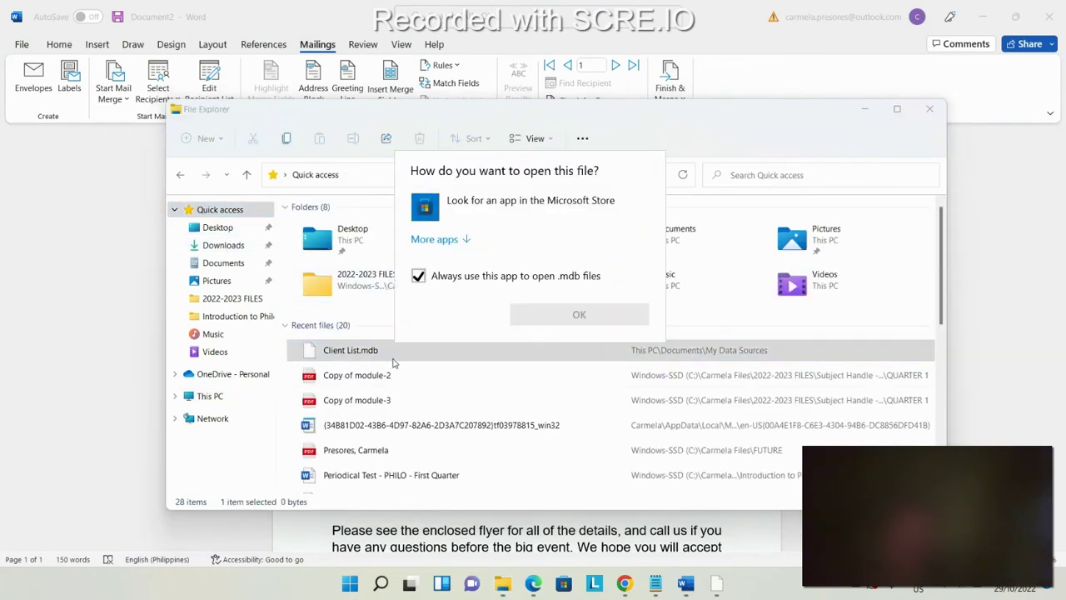
pyautogui.click(374, 358)
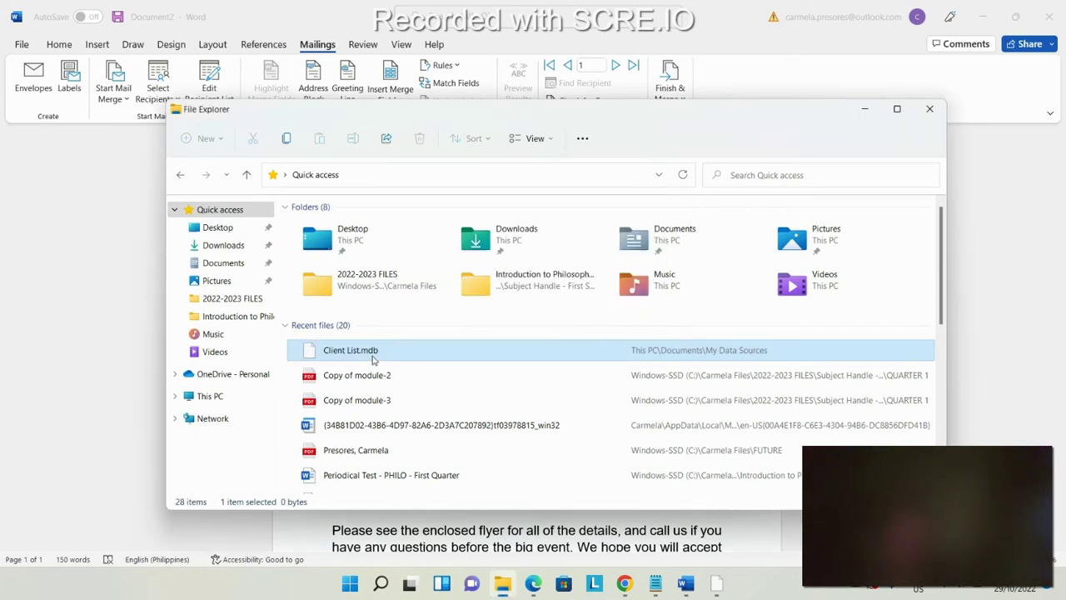
pyautogui.doubleClick(374, 358)
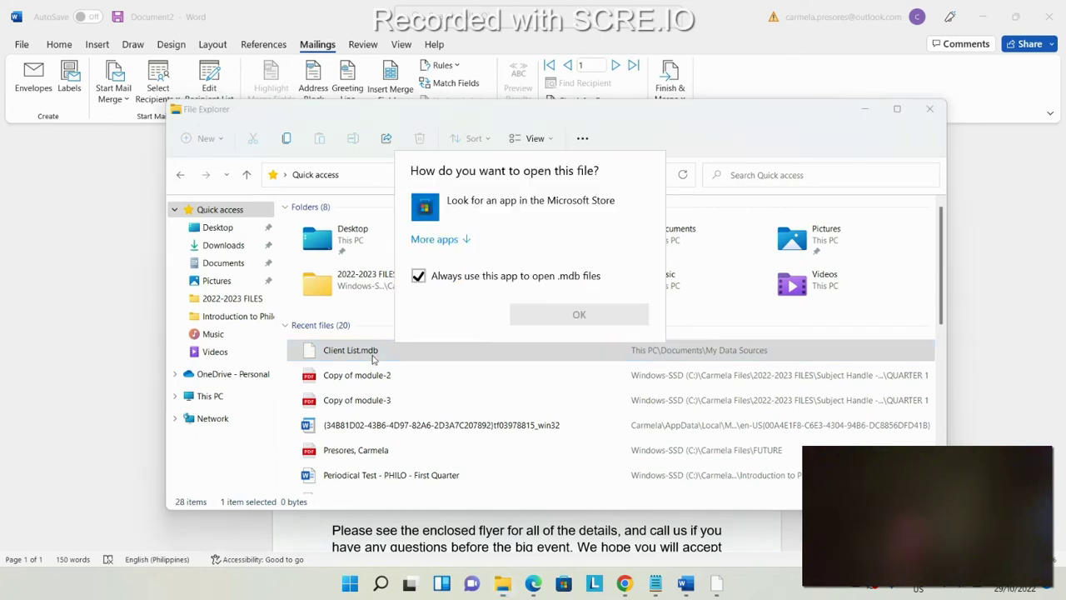
pyautogui.click(467, 214)
pyautogui.click(355, 354)
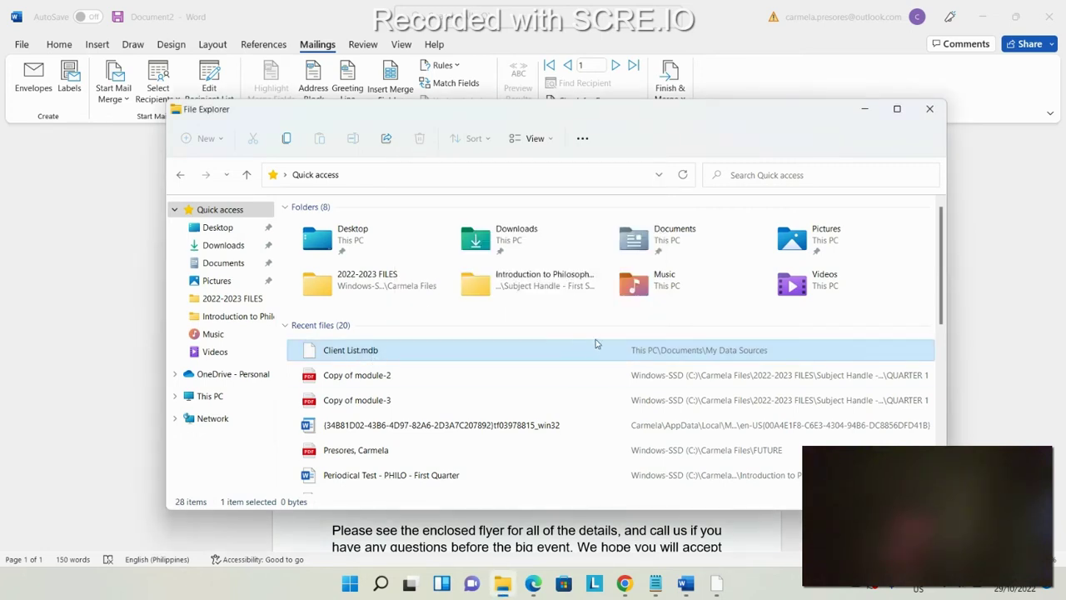
pyautogui.scroll(-10, 596, 339)
pyautogui.scroll(10, 353, 343)
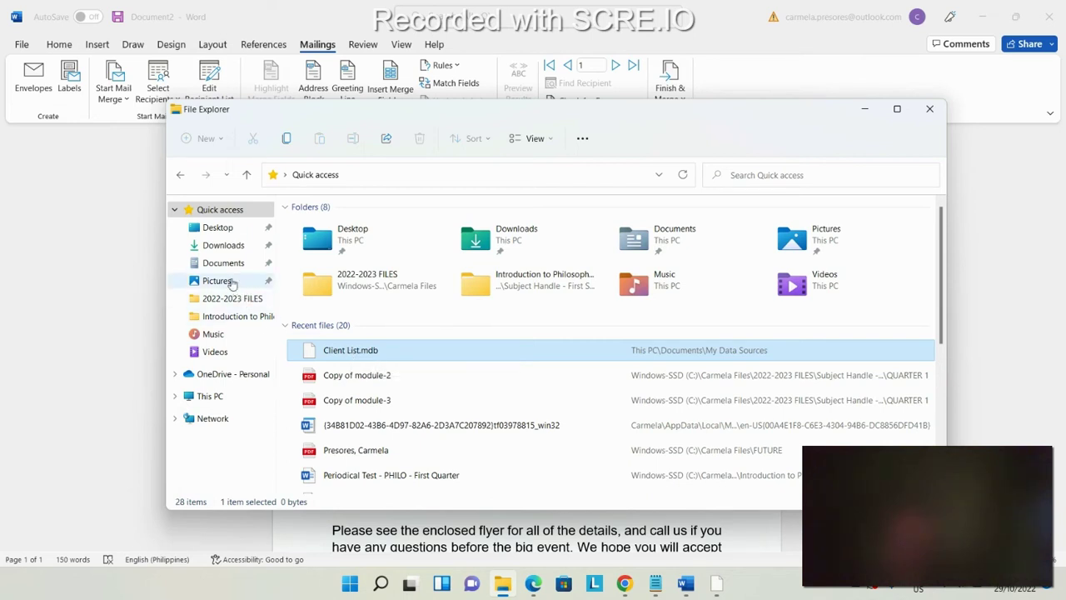
# Step: Locate Client List.mdb in Documents > My Data Sources and try opening it again
pyautogui.click(250, 265)
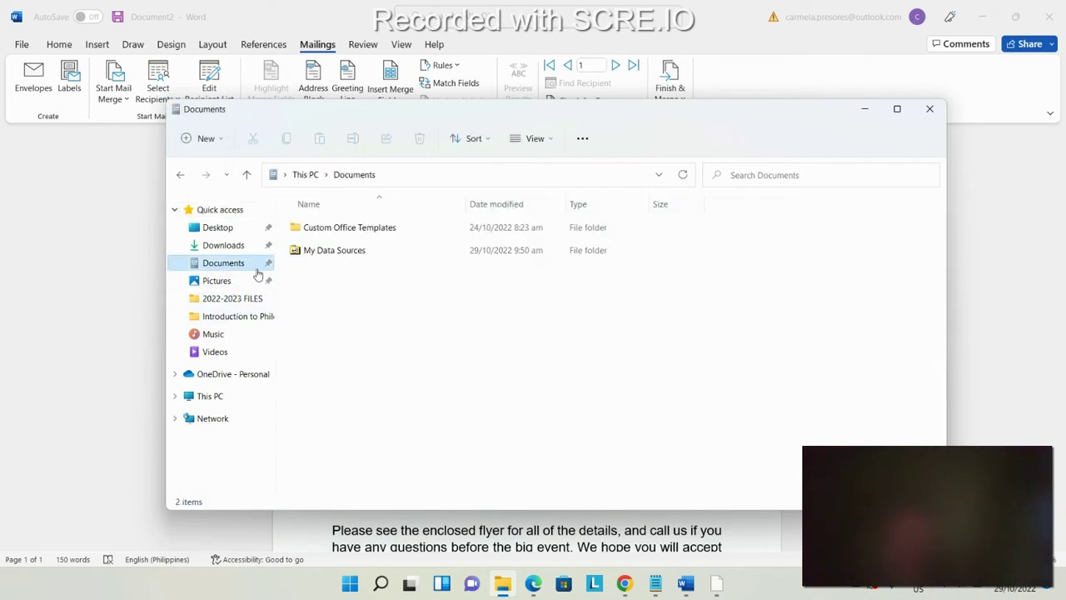
pyautogui.doubleClick(324, 250)
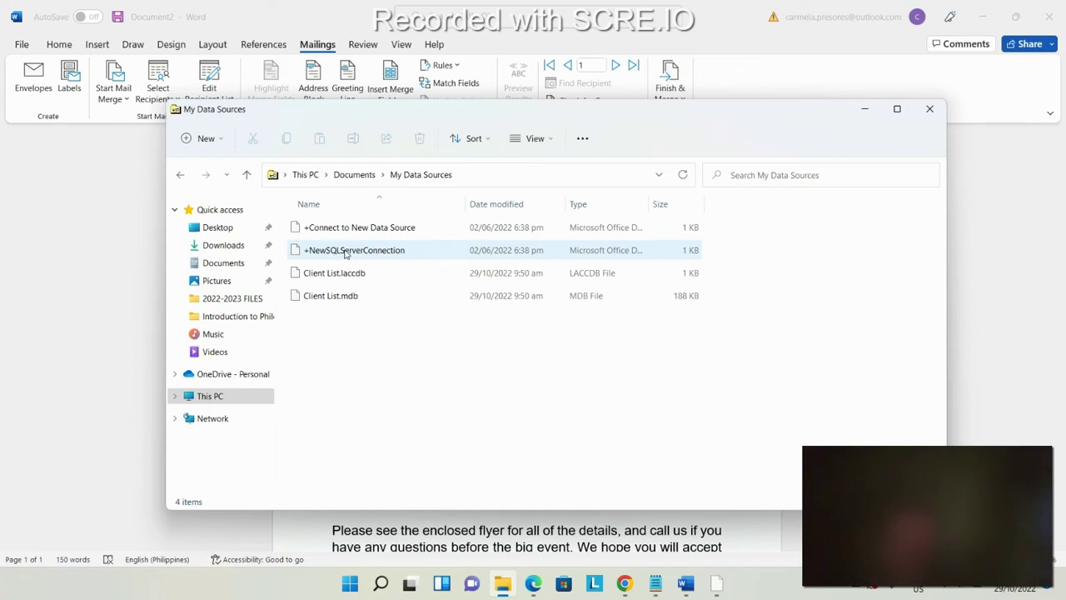
pyautogui.doubleClick(358, 298)
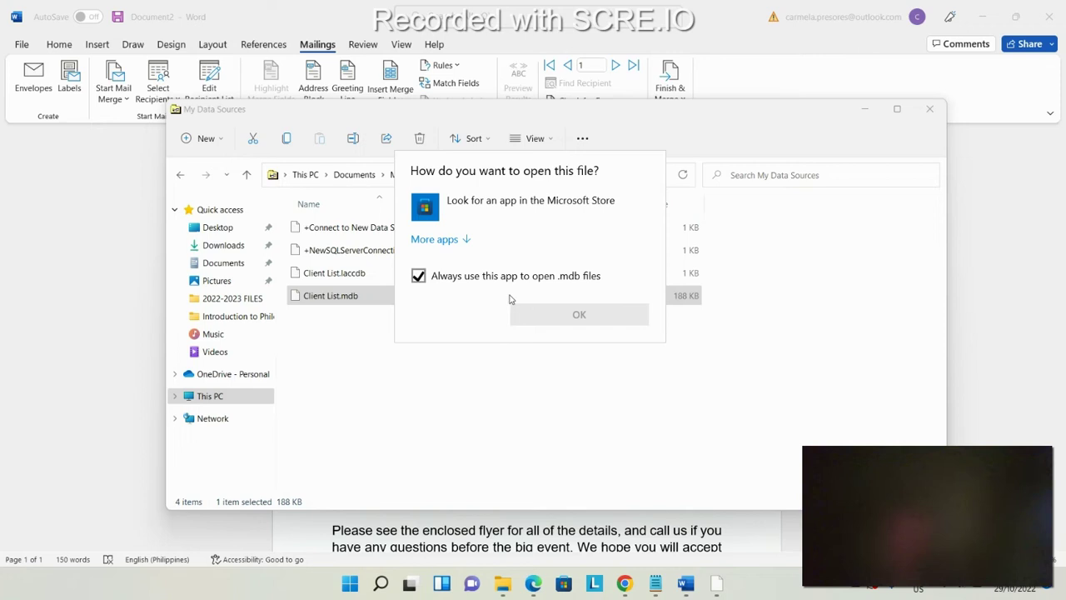
pyautogui.press('Escape')
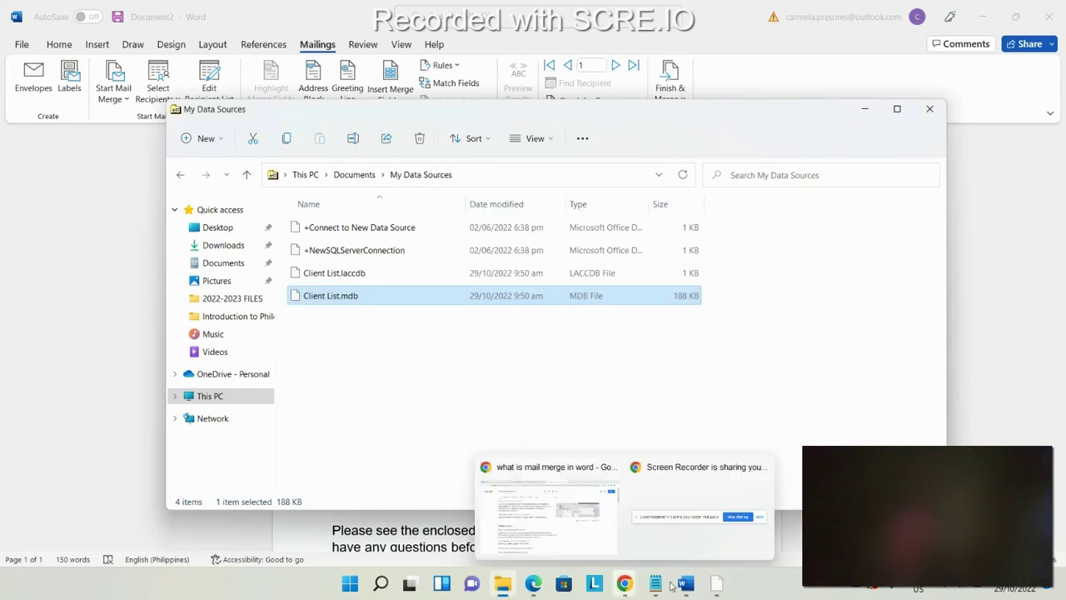
# Step: Return to the Word letter and colour the four recipient address lines red
pyautogui.click(737, 542)
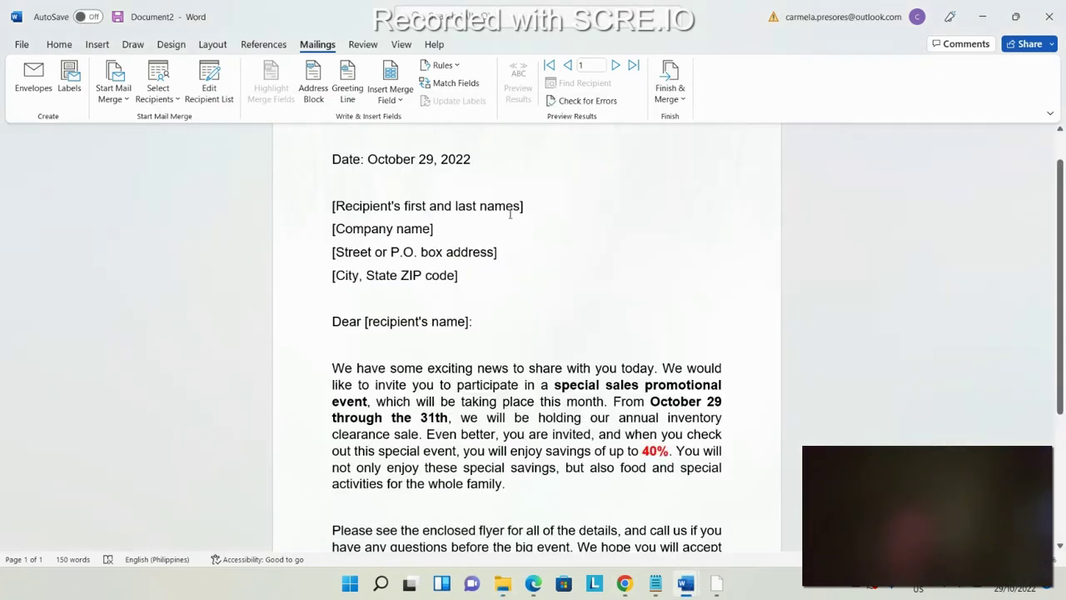
pyautogui.scroll(1, 511, 213)
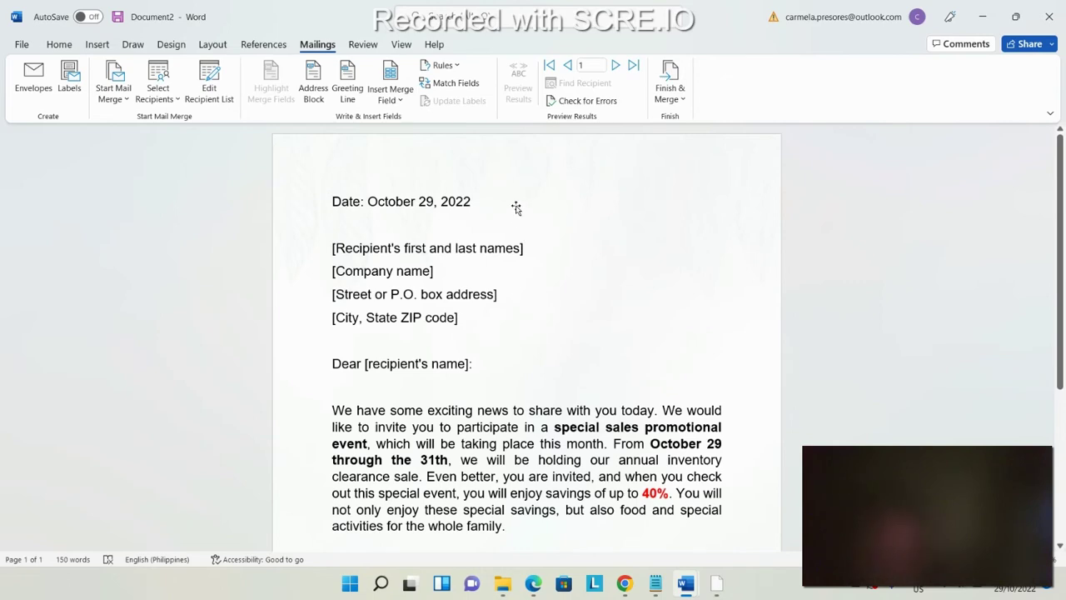
pyautogui.scroll(-4, 533, 267)
pyautogui.scroll(-3, 555, 319)
pyautogui.scroll(4, 569, 313)
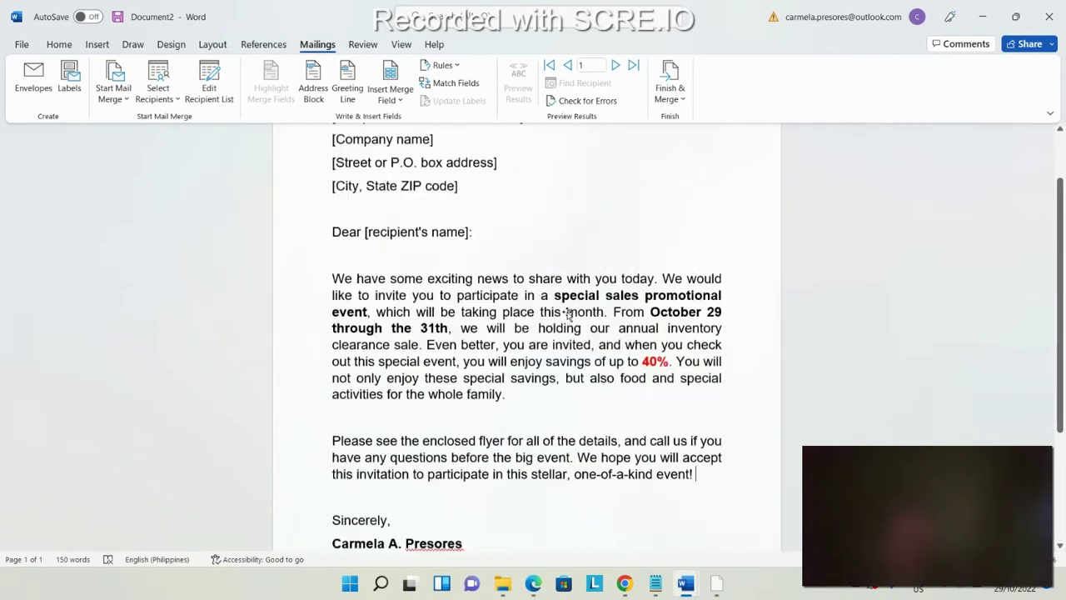
pyautogui.scroll(3, 558, 311)
pyautogui.moveTo(333, 250); pyautogui.dragTo(566, 245)
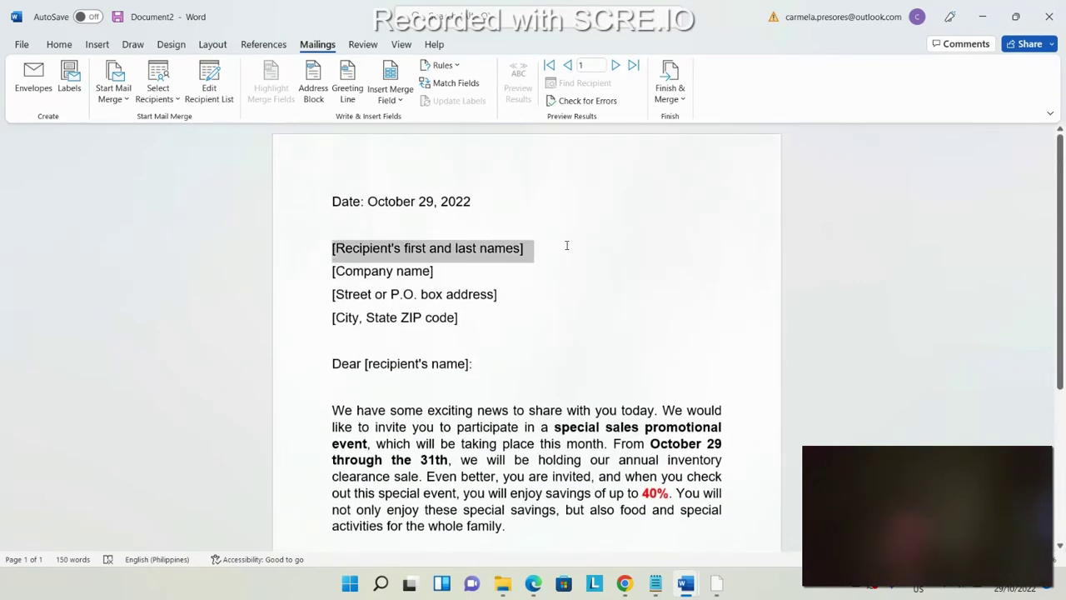
pyautogui.doubleClick(414, 250)
pyautogui.moveTo(333, 248); pyautogui.dragTo(488, 321)
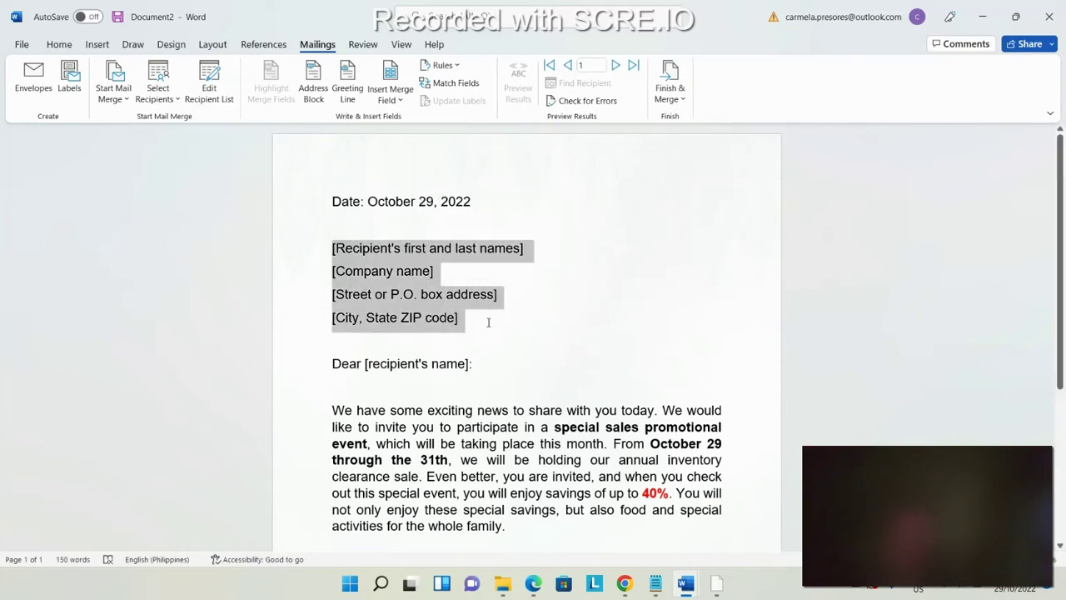
pyautogui.click(363, 250)
pyautogui.moveTo(332, 247); pyautogui.dragTo(504, 324)
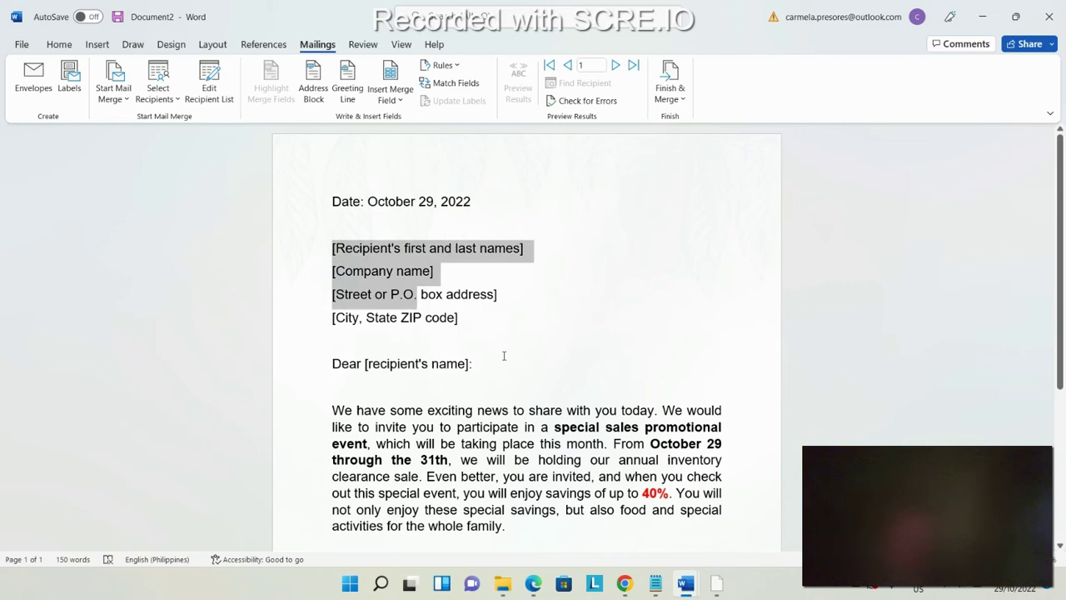
pyautogui.click(59, 44)
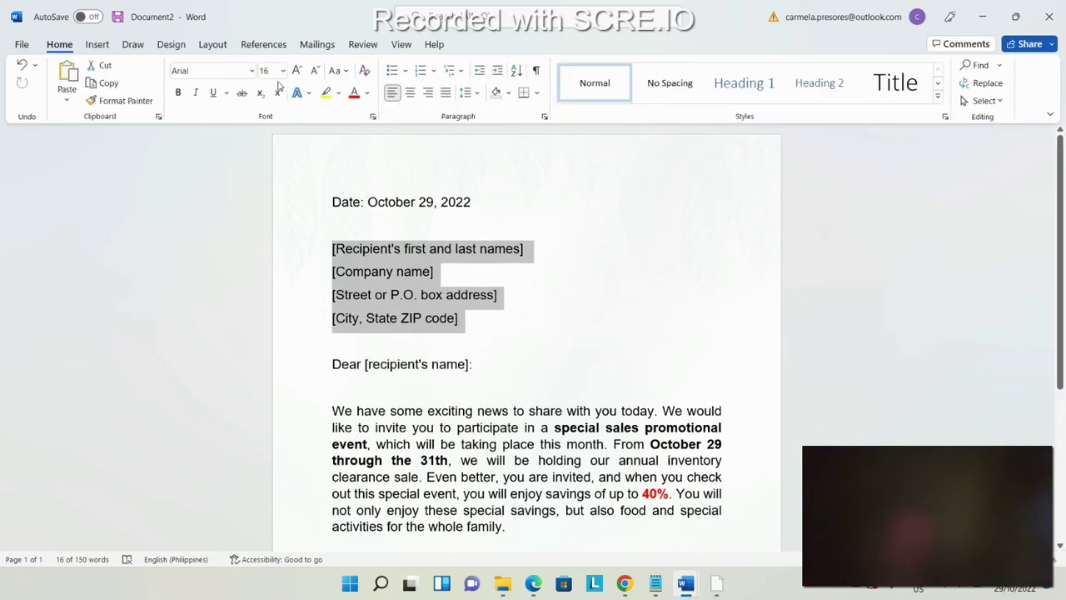
pyautogui.click(354, 93)
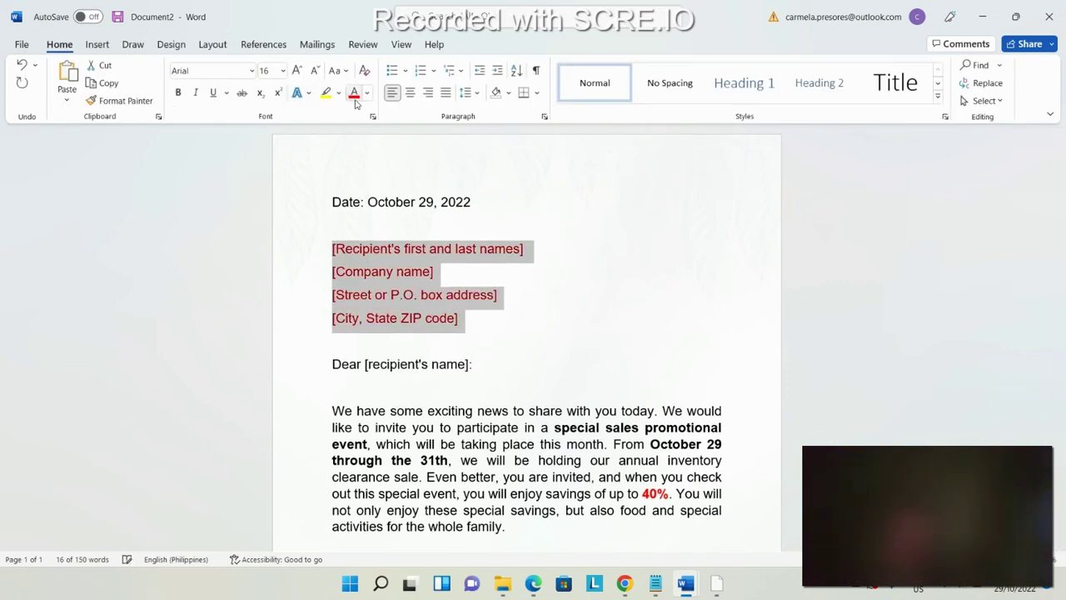
# Step: Colour the greeting's [recipient's name] placeholder red
pyautogui.moveTo(365, 364); pyautogui.dragTo(471, 364)
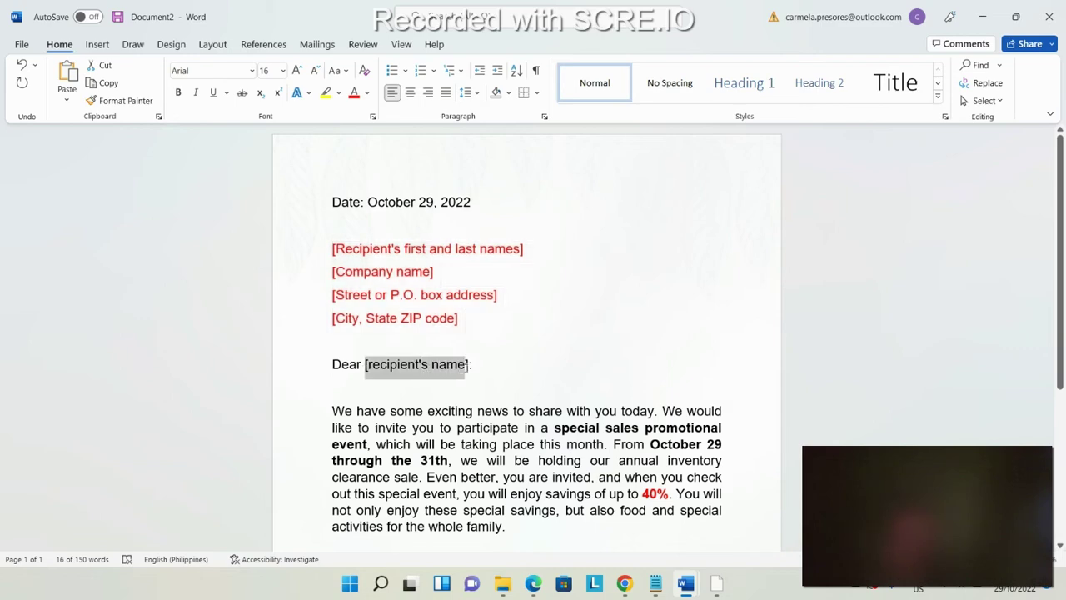
pyautogui.click(550, 343)
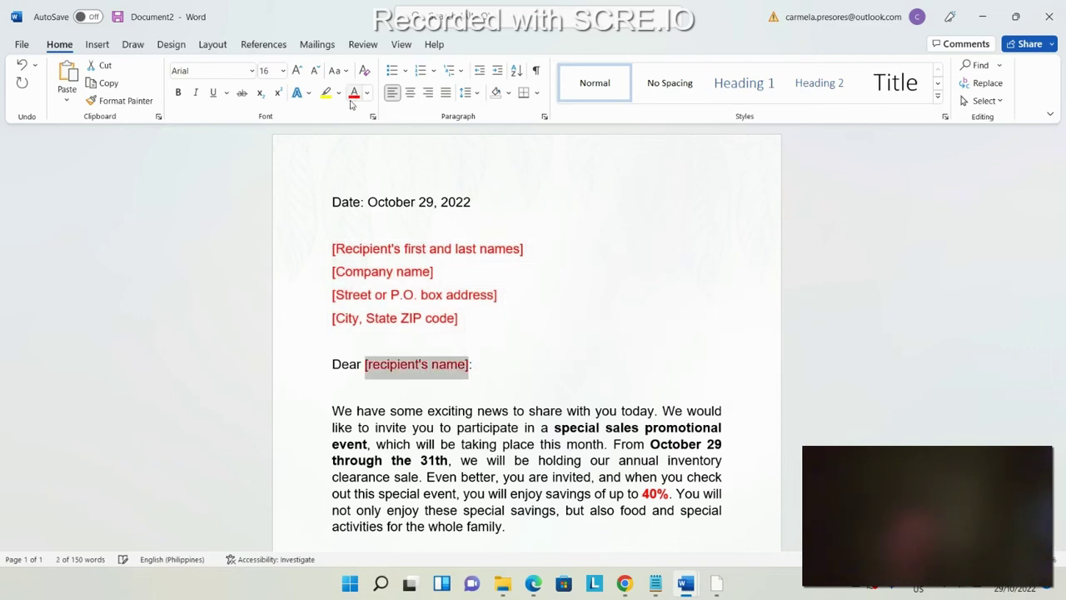
pyautogui.click(546, 340)
pyautogui.scroll(-1, 526, 297)
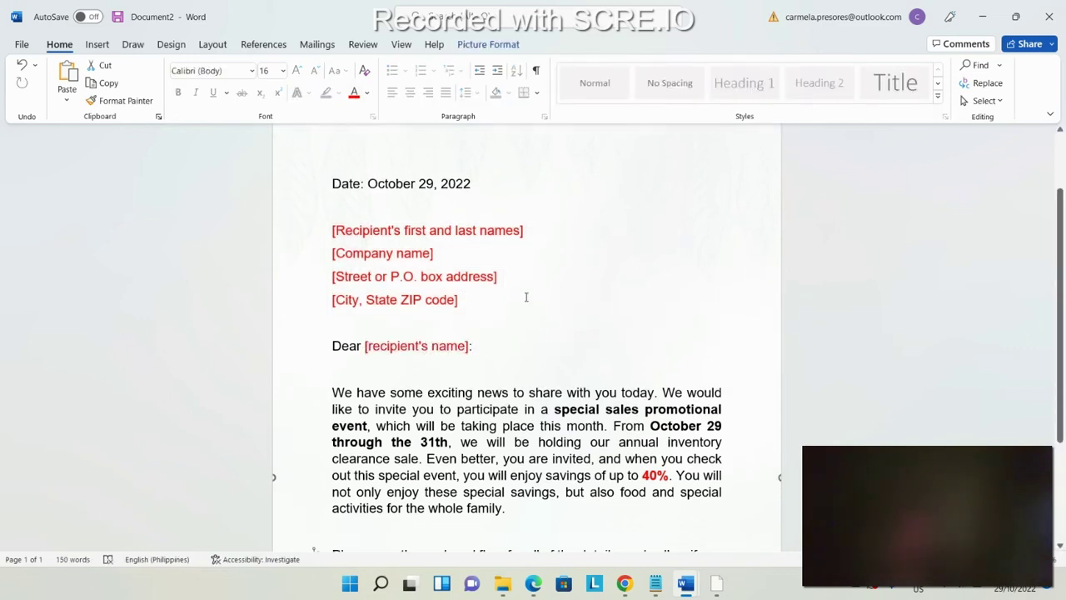
pyautogui.scroll(-4, 526, 297)
pyautogui.scroll(5, 525, 291)
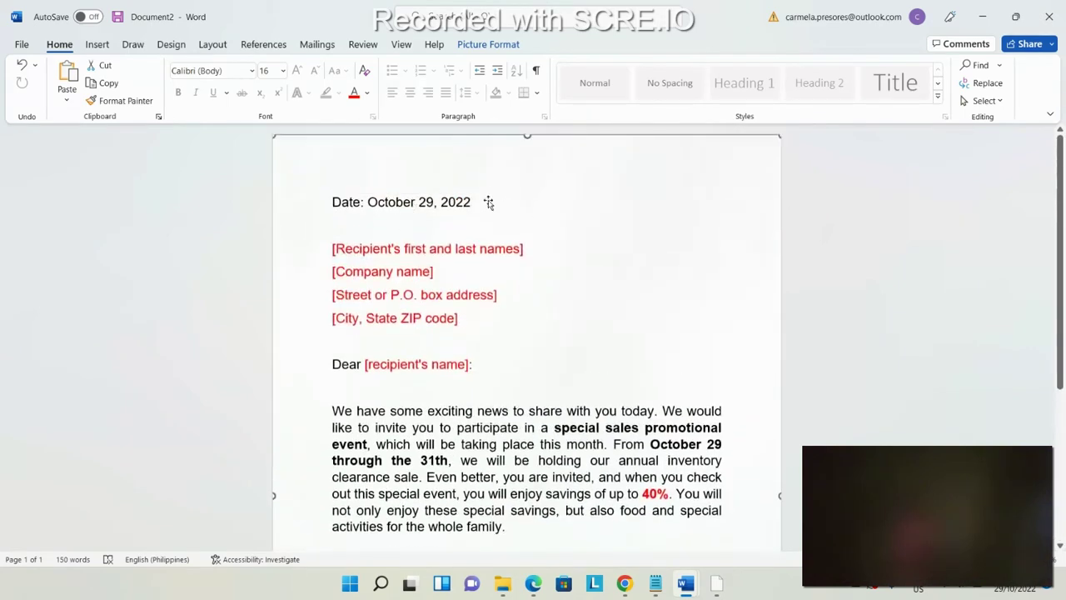
pyautogui.click(472, 202)
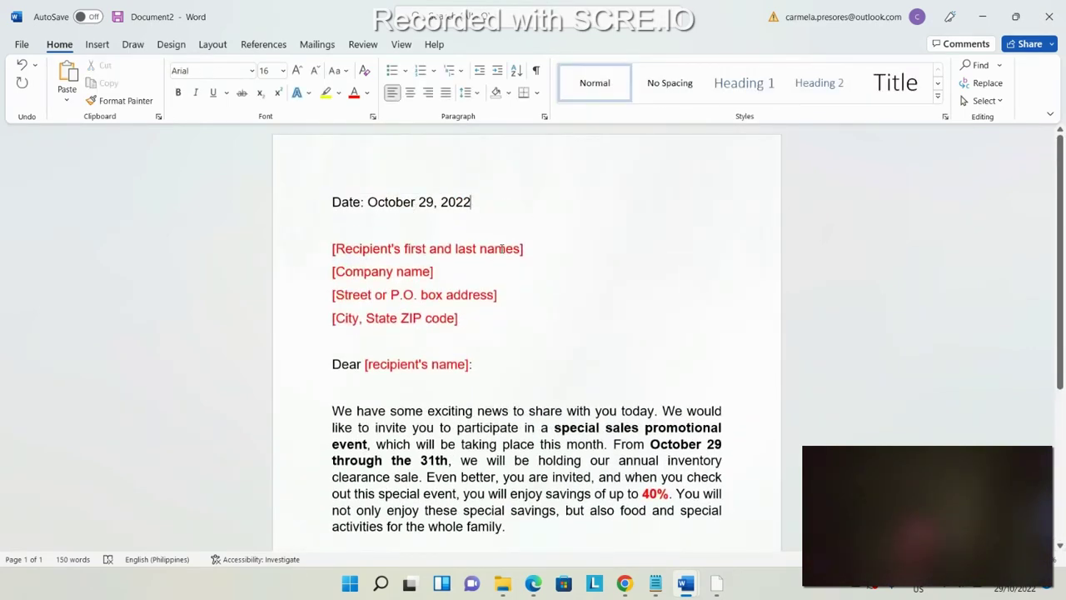
pyautogui.scroll(-2, 542, 289)
pyautogui.moveTo(331, 333); pyautogui.dragTo(573, 448)
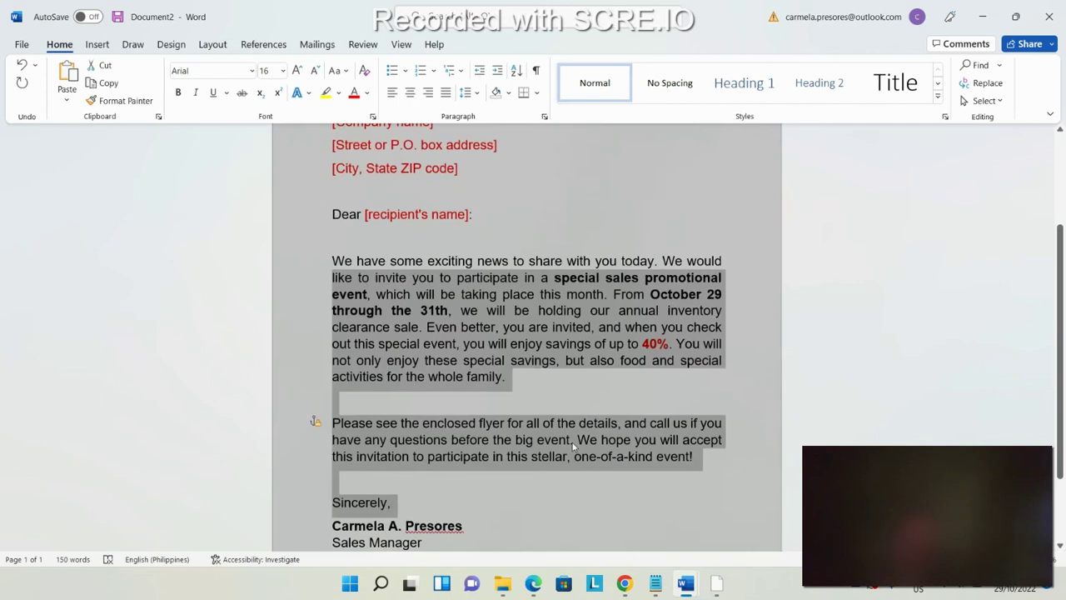
pyautogui.click(400, 493)
pyautogui.scroll(-1, 400, 487)
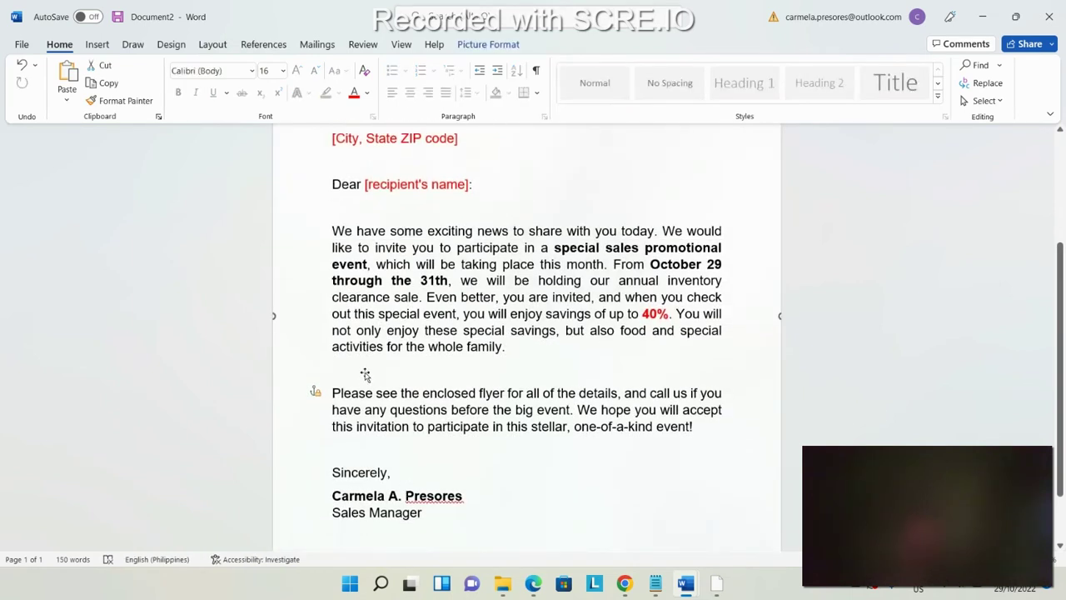
pyautogui.click(376, 496)
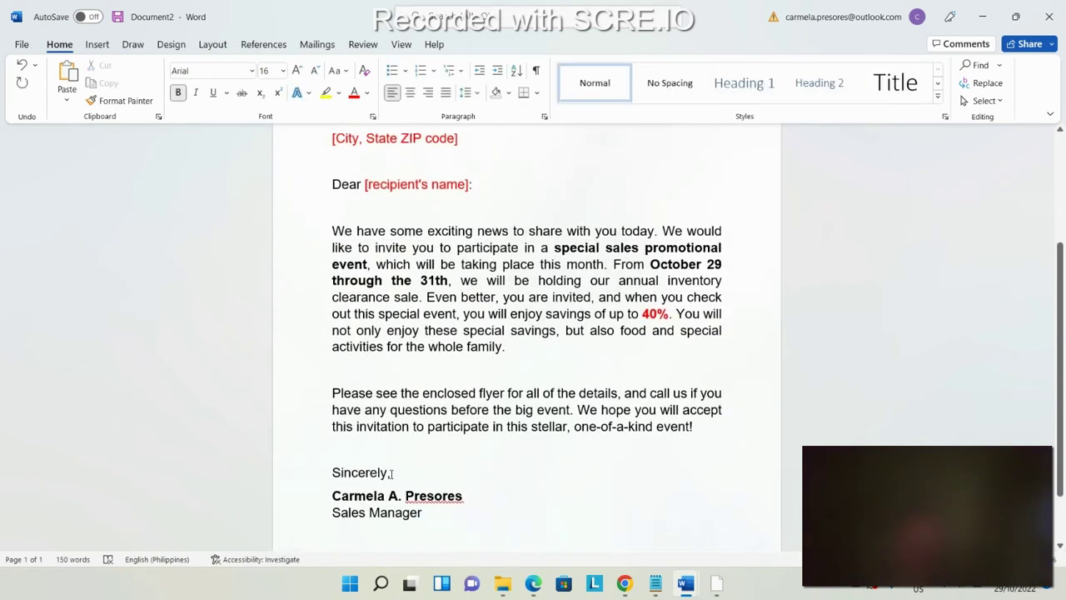
# Step: Add a blank line below 'Sincerely,' and place the cursor after 'Dear'
pyautogui.click(390, 473)
pyautogui.press('Return')
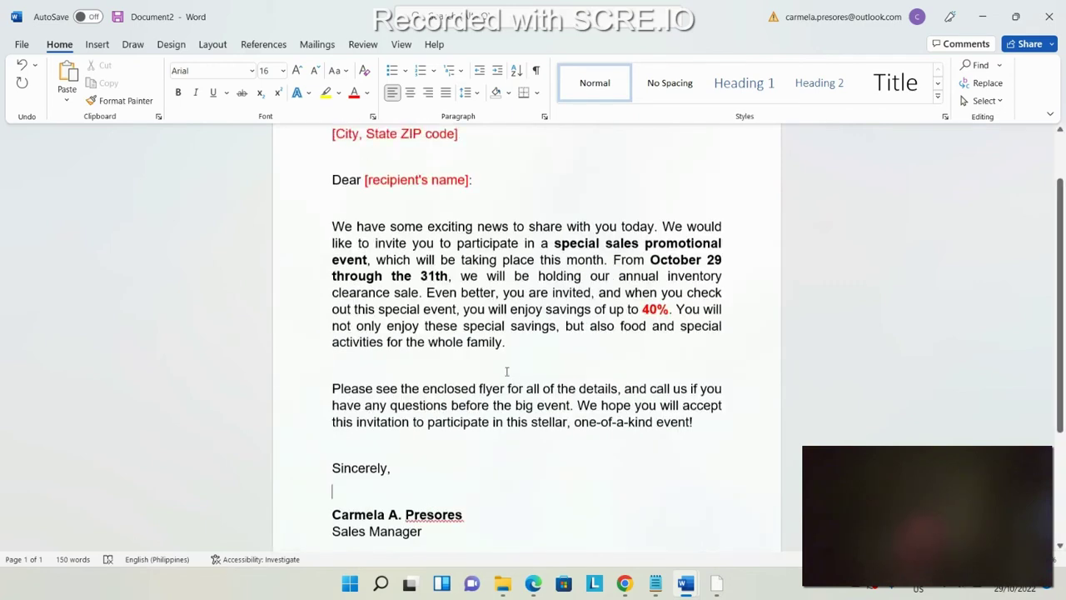
pyautogui.scroll(2, 500, 342)
pyautogui.scroll(-2, 541, 400)
pyautogui.scroll(-1, 309, 453)
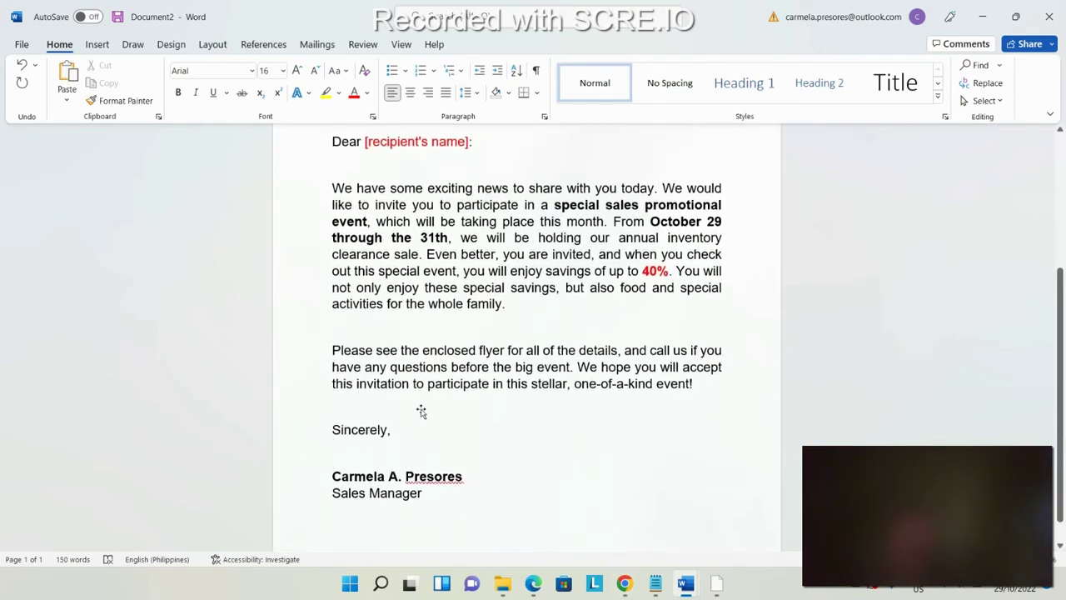
pyautogui.scroll(2, 421, 411)
pyautogui.scroll(2, 436, 380)
pyautogui.scroll(1, 471, 308)
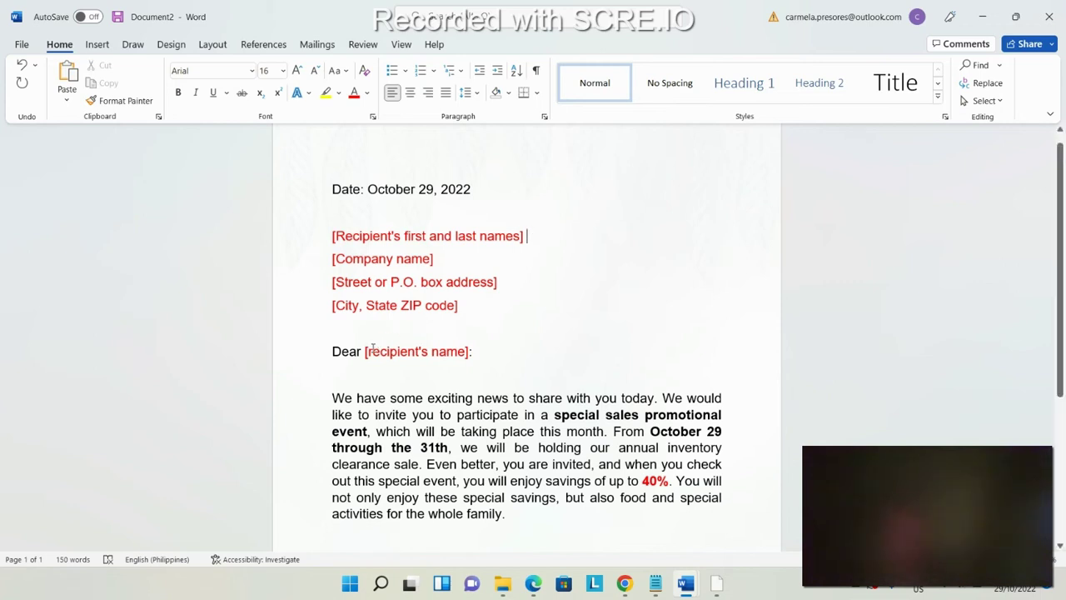
pyautogui.moveTo(367, 351); pyautogui.dragTo(467, 349)
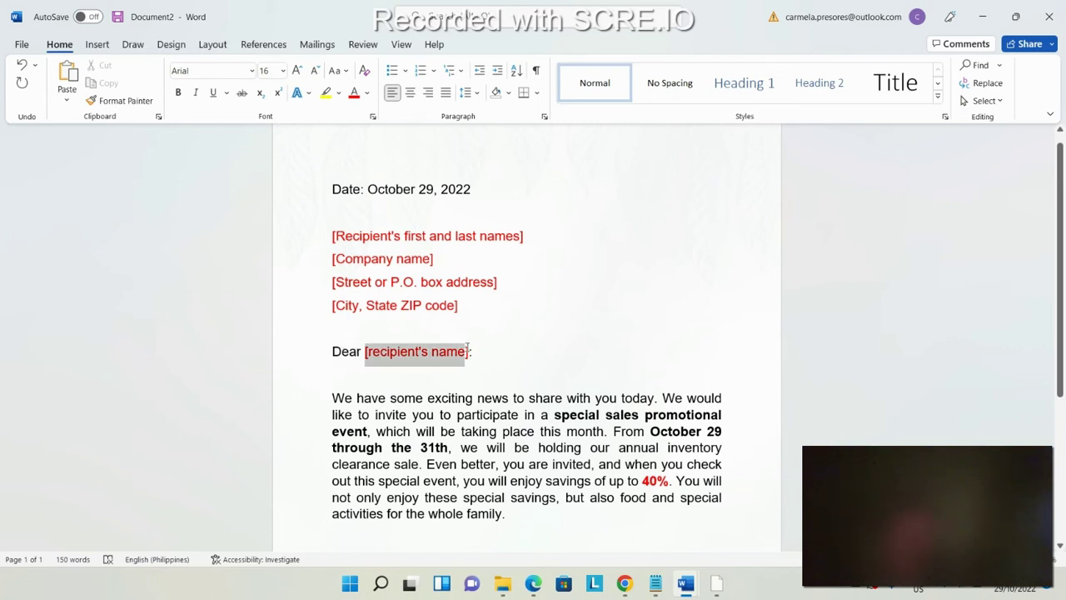
pyautogui.click(365, 339)
pyautogui.click(362, 351)
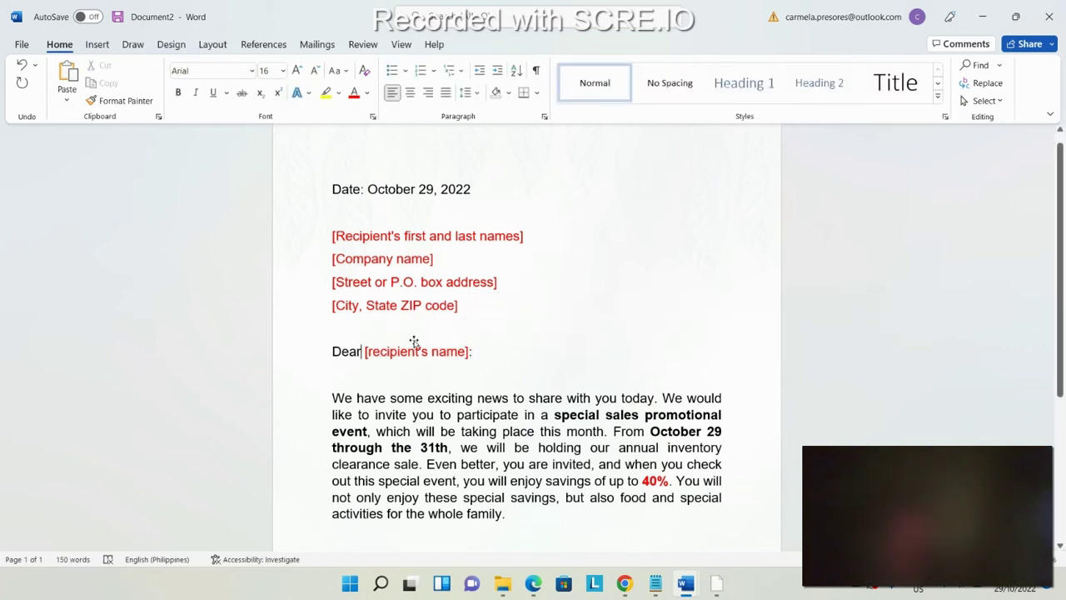
# Step: Insert First_Name and Last_Name merge fields on the recipient name line
pyautogui.click(524, 236)
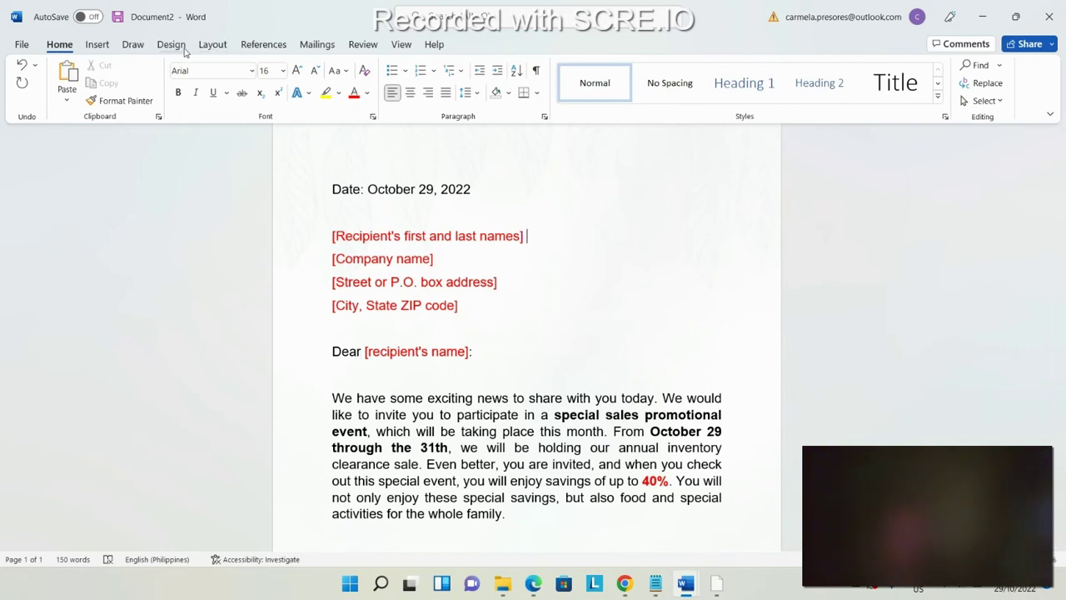
pyautogui.click(315, 44)
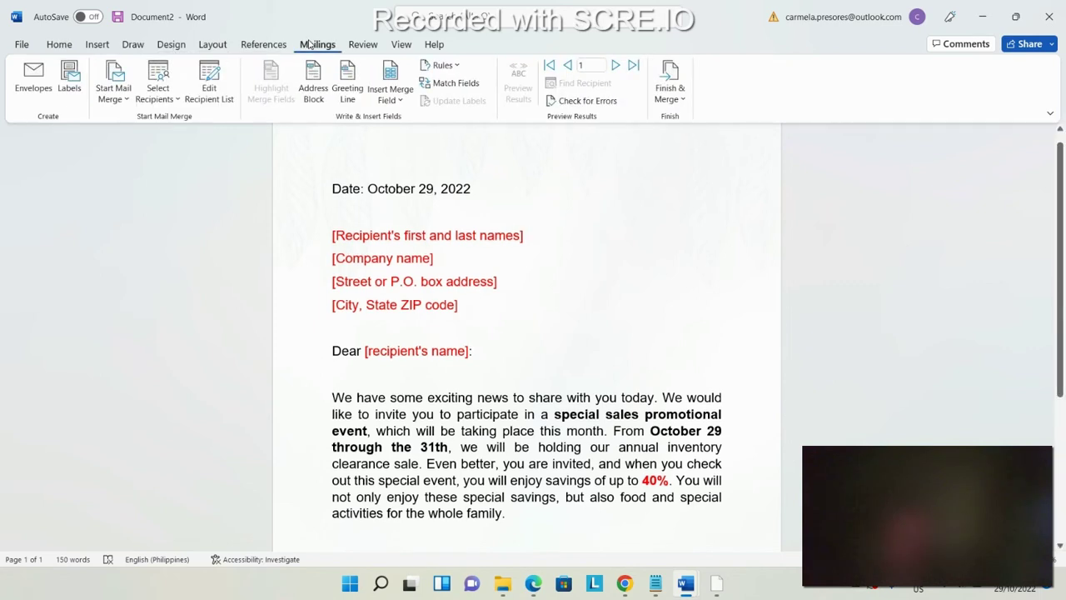
pyautogui.click(400, 90)
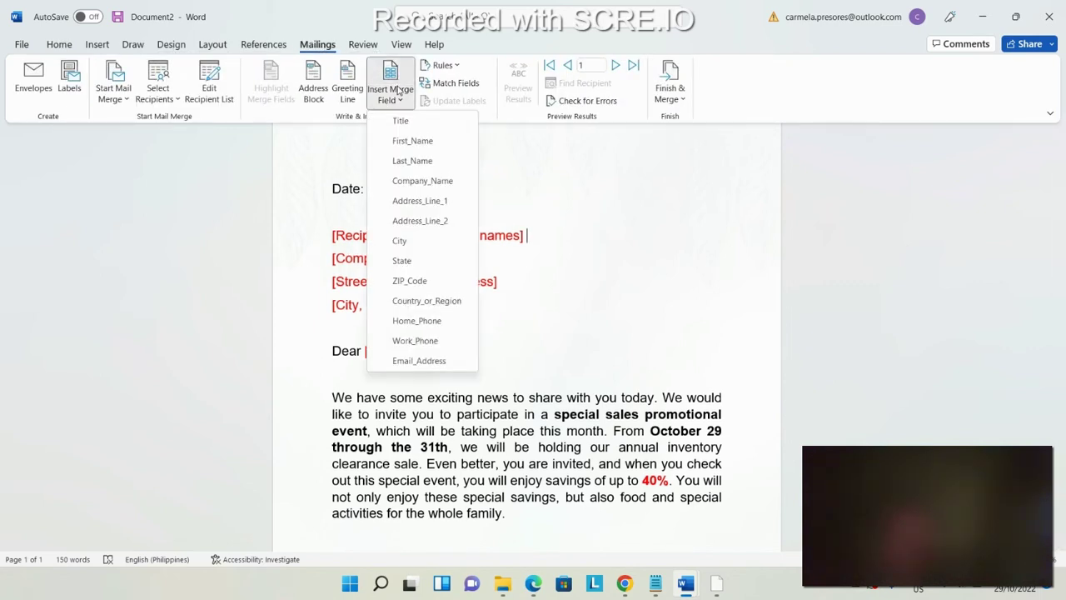
pyautogui.click(410, 141)
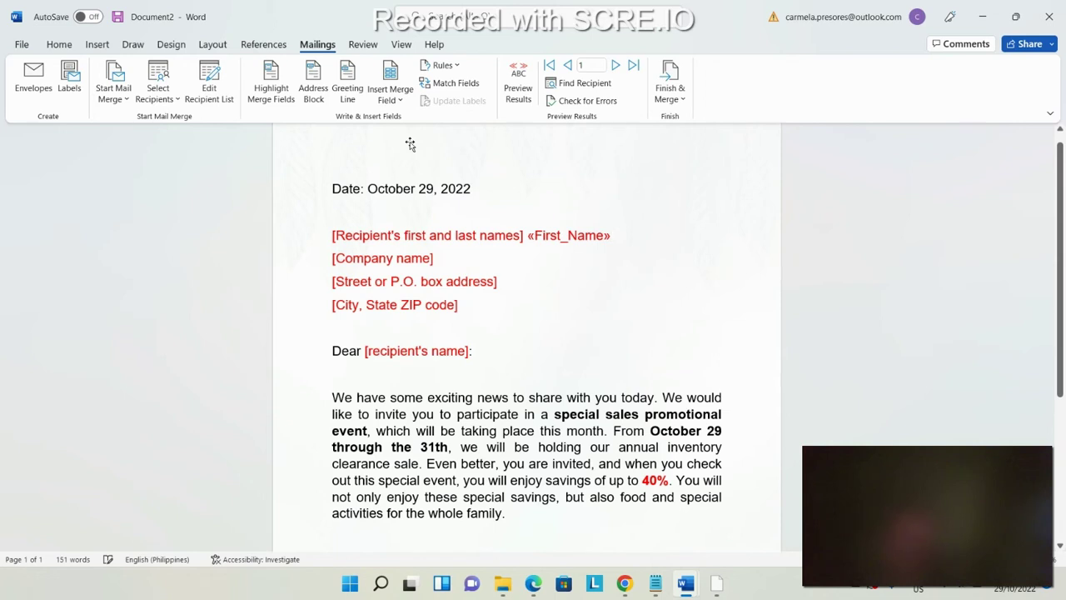
pyautogui.click(380, 89)
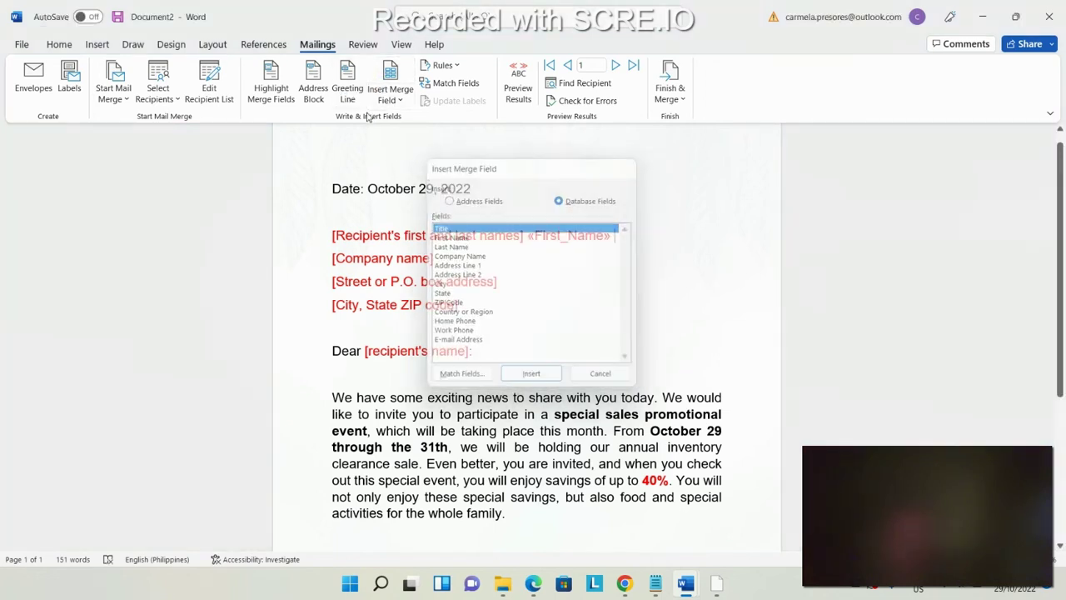
pyautogui.click(390, 99)
pyautogui.click(408, 158)
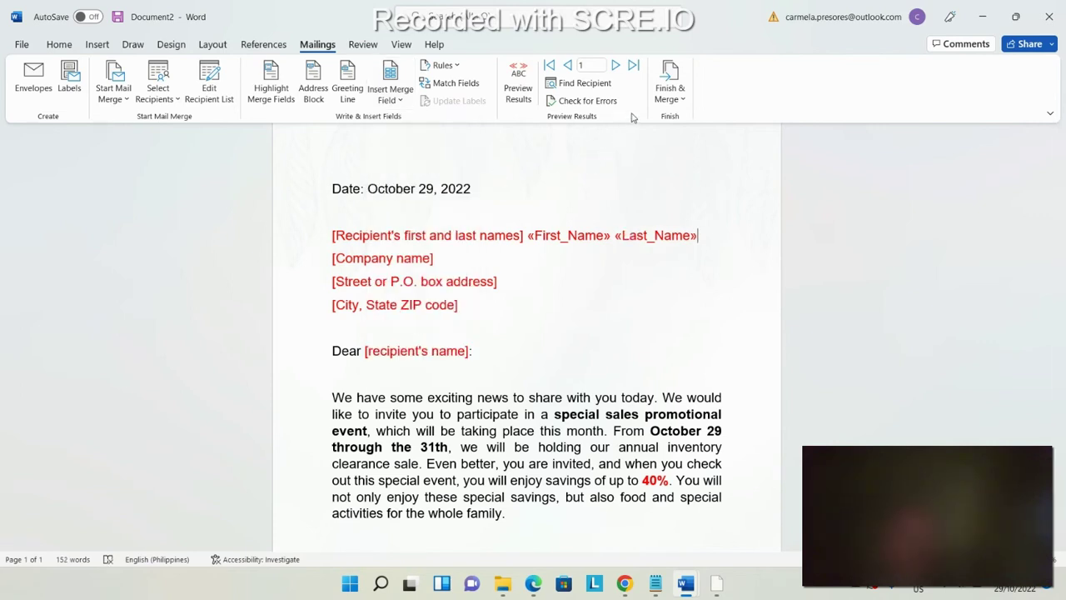
# Step: Toggle Preview Results to check the names fill with record data
pyautogui.click(523, 91)
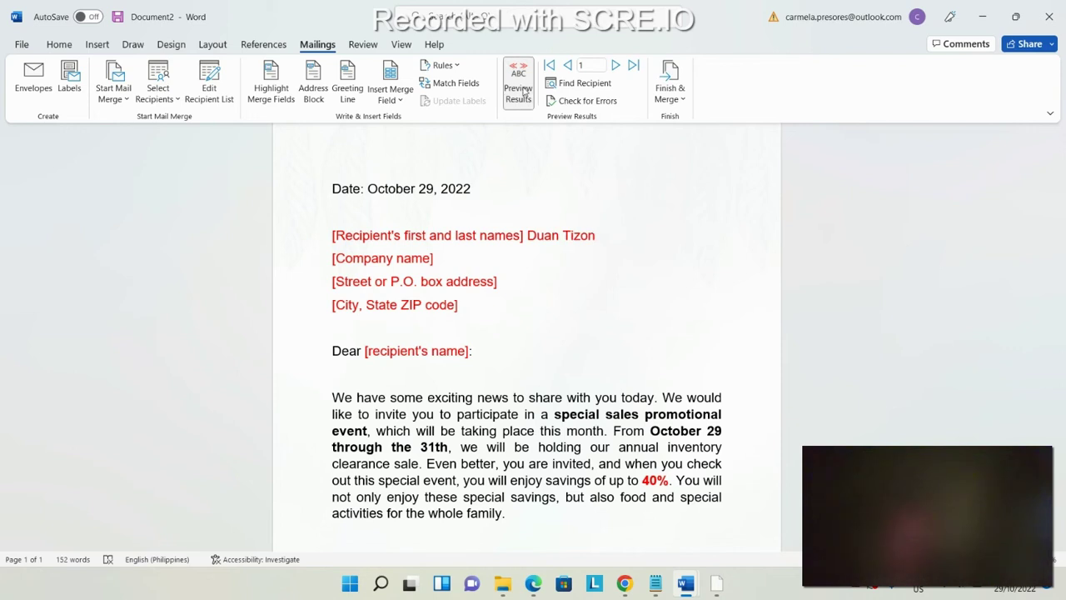
pyautogui.click(519, 90)
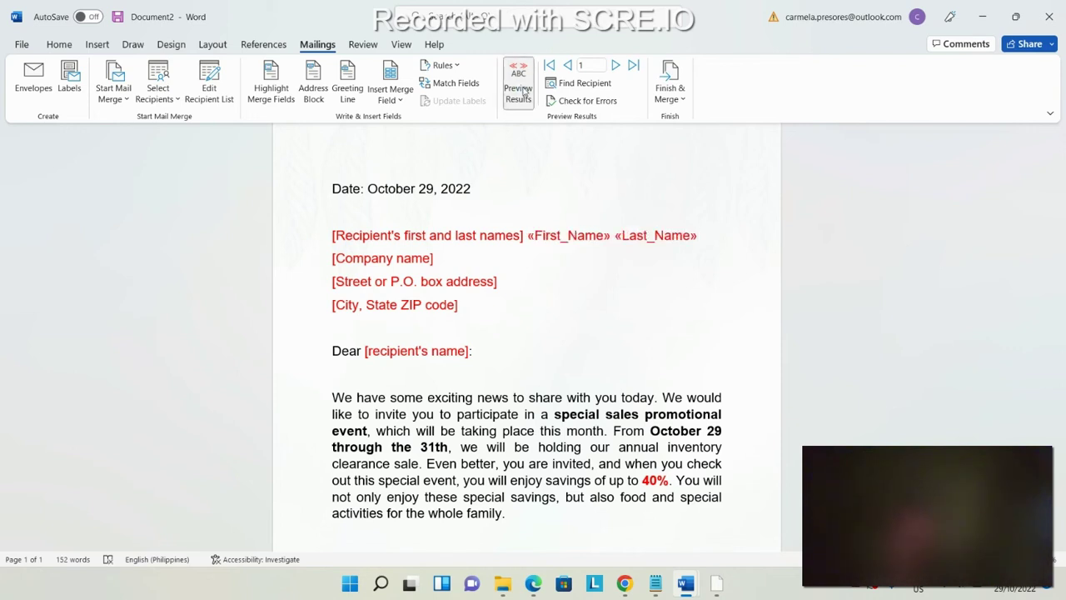
pyautogui.click(520, 90)
pyautogui.click(519, 83)
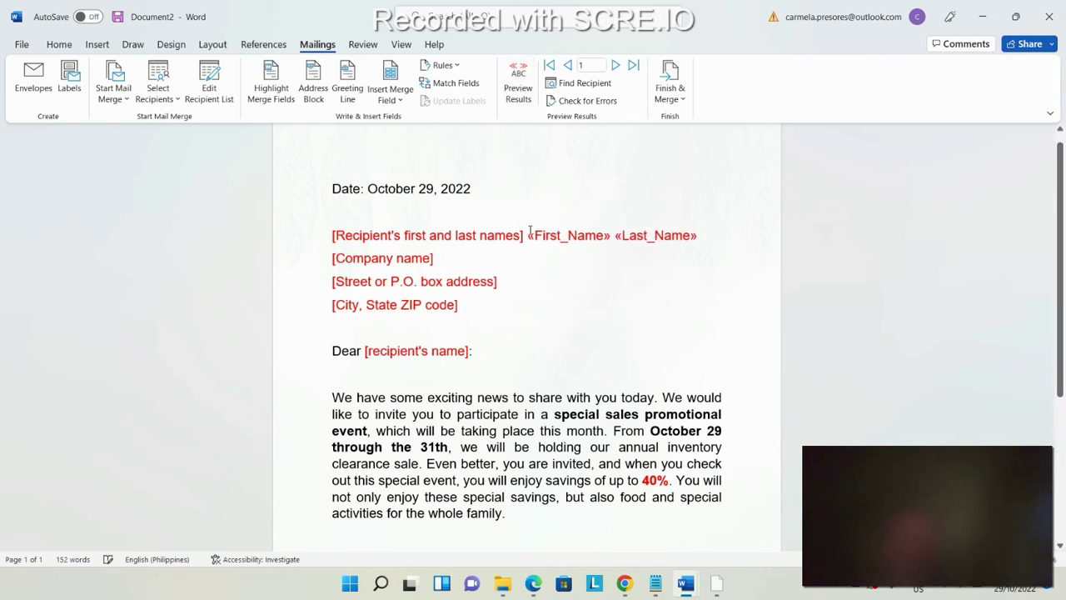
# Step: Delete the recipient-name placeholder text, keeping the company line
pyautogui.moveTo(527, 239); pyautogui.dragTo(333, 238)
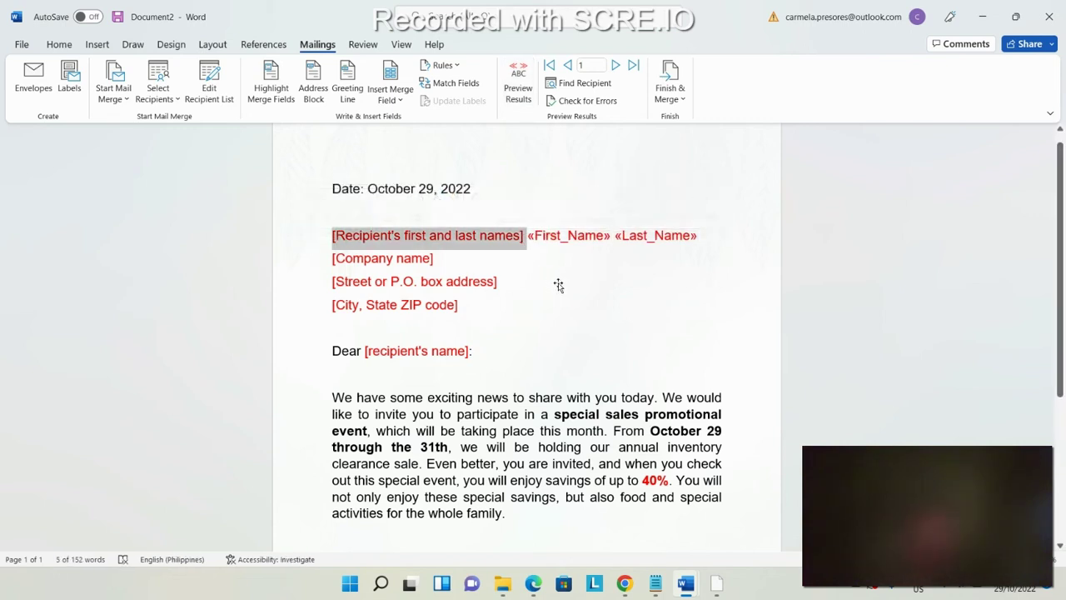
pyautogui.press('Delete')
pyautogui.moveTo(435, 259); pyautogui.dragTo(334, 259)
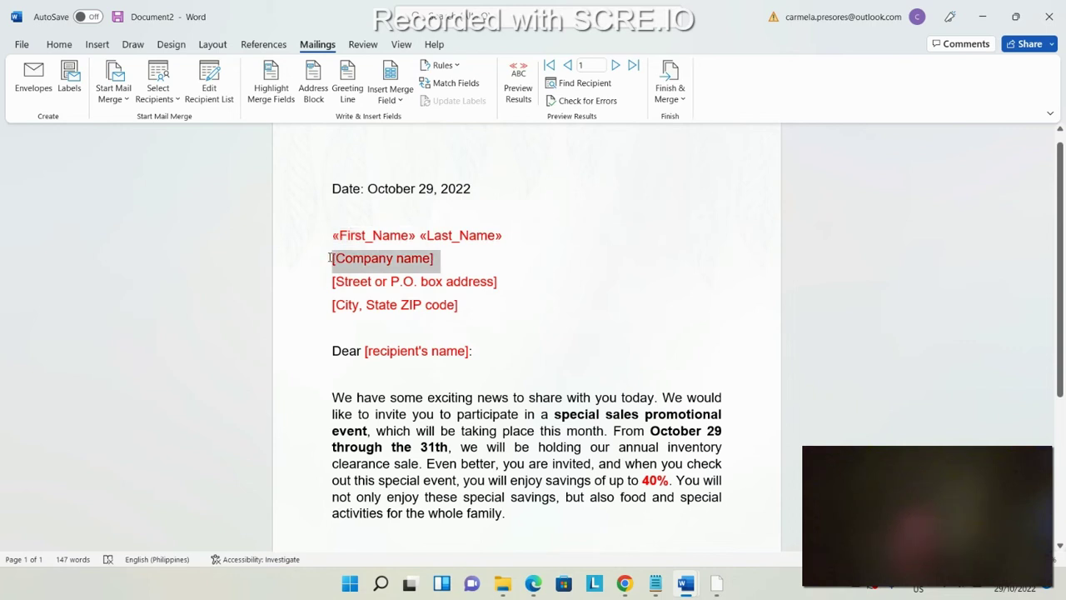
pyautogui.press('Delete')
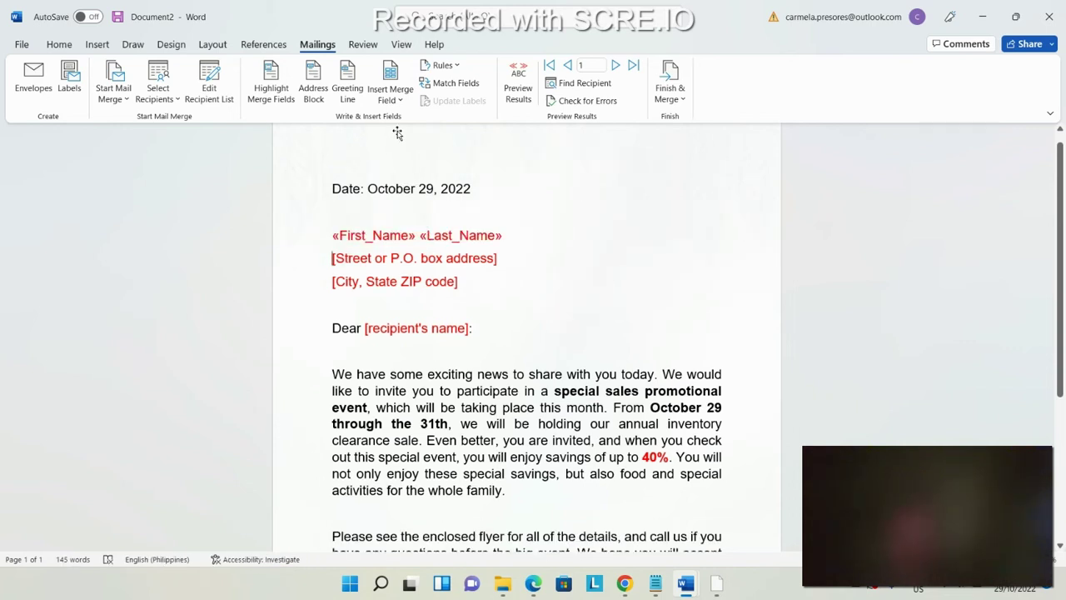
pyautogui.hotkey('ctrl', 'z')
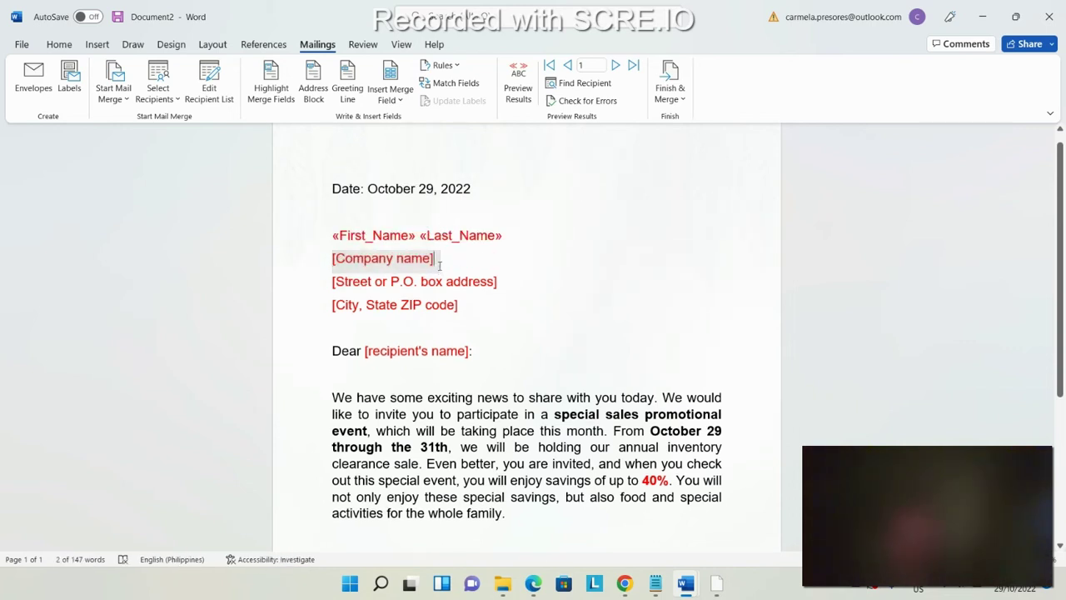
# Step: Replace [Company name] with the Company_Name merge field and preview the record data
pyautogui.click(440, 264)
pyautogui.click(391, 93)
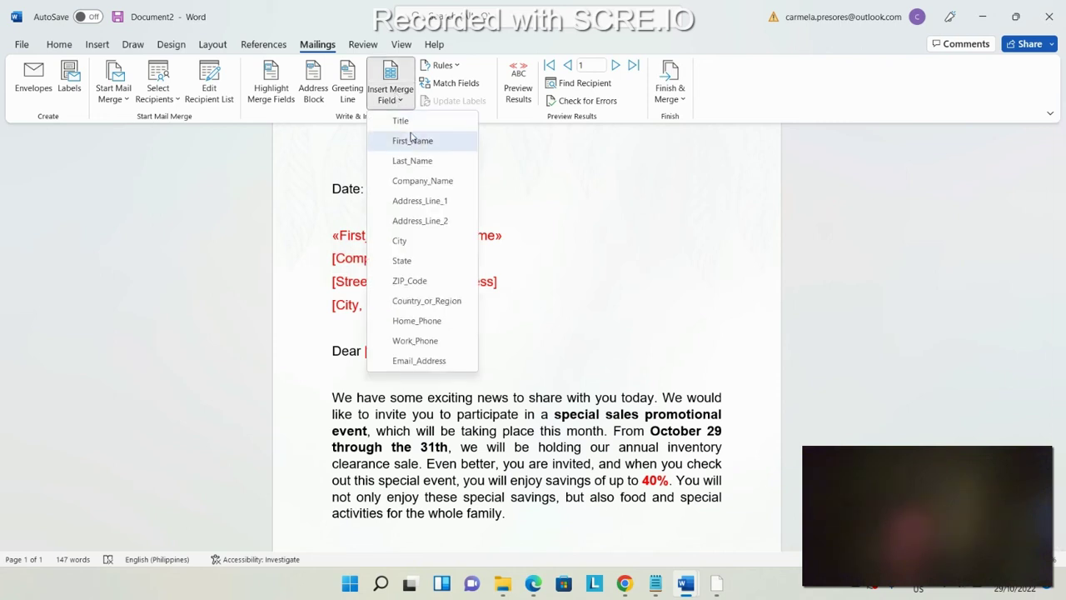
pyautogui.click(429, 180)
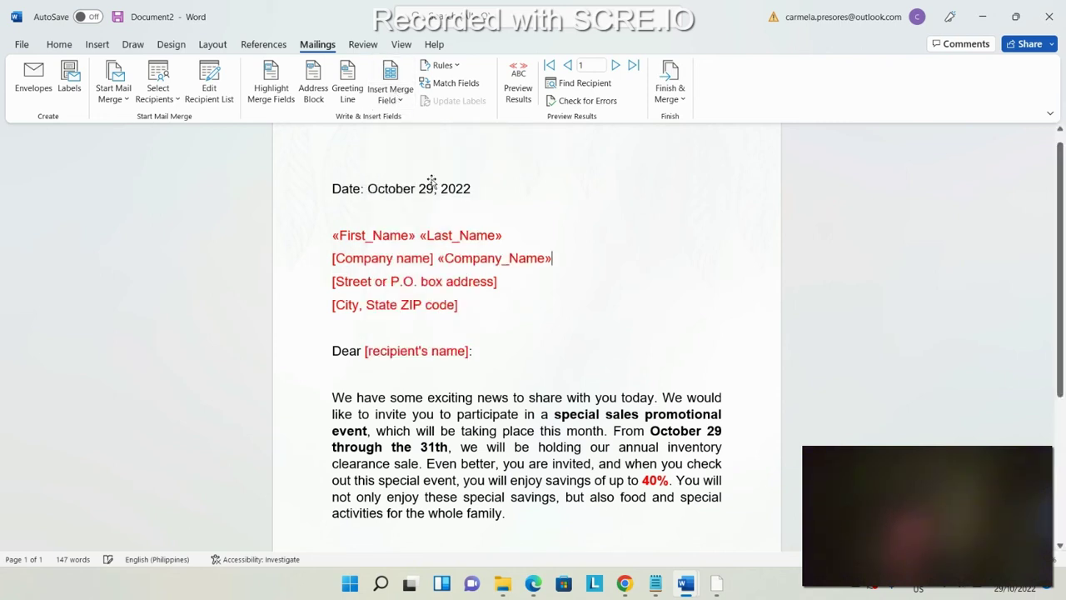
pyautogui.moveTo(435, 259); pyautogui.dragTo(331, 259)
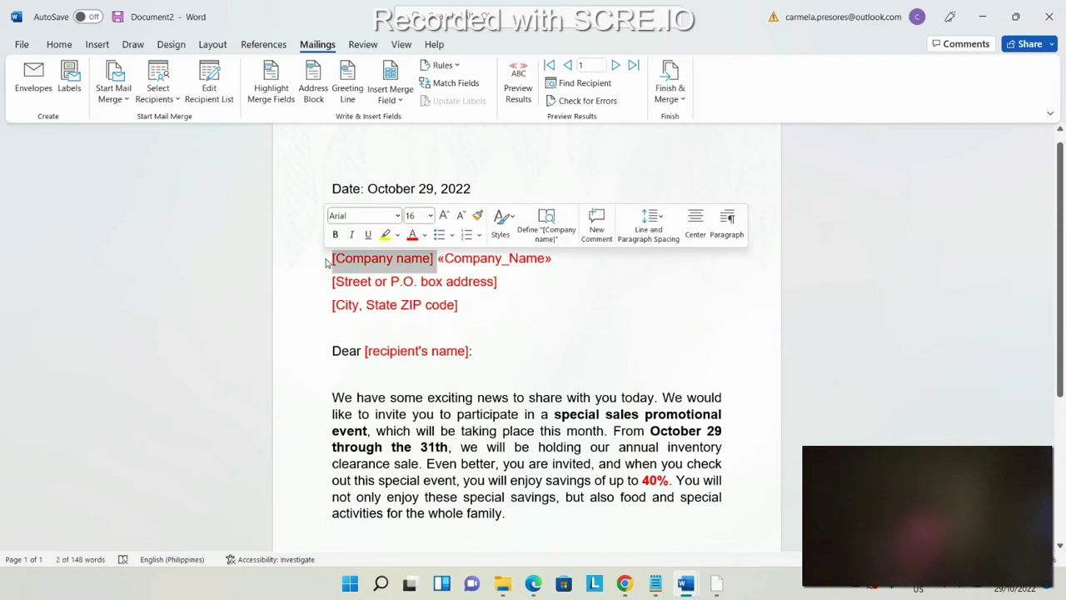
pyautogui.press('Delete')
pyautogui.click(500, 254)
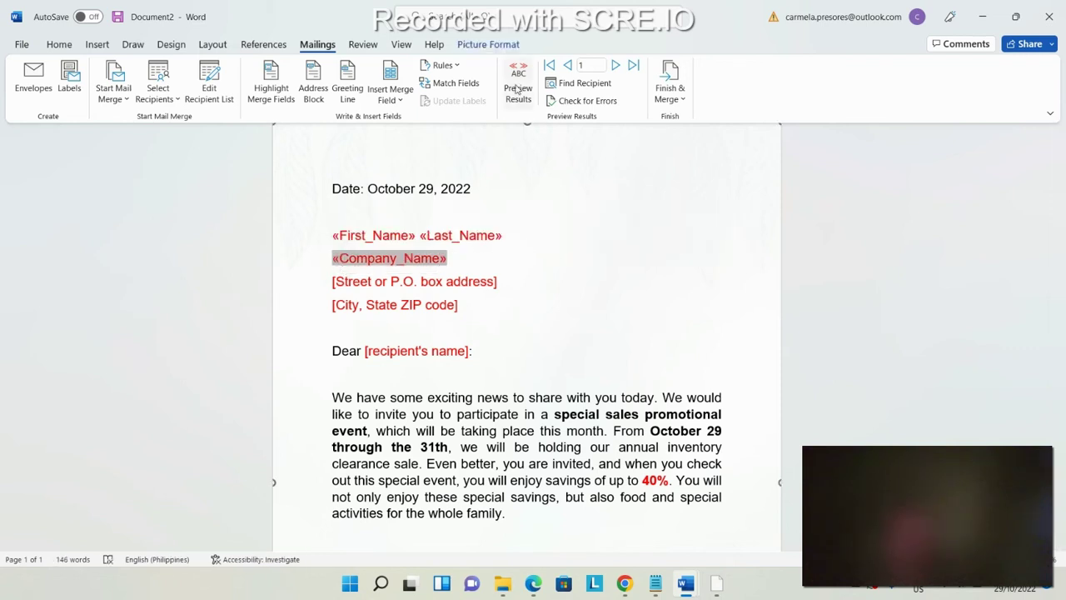
pyautogui.click(517, 90)
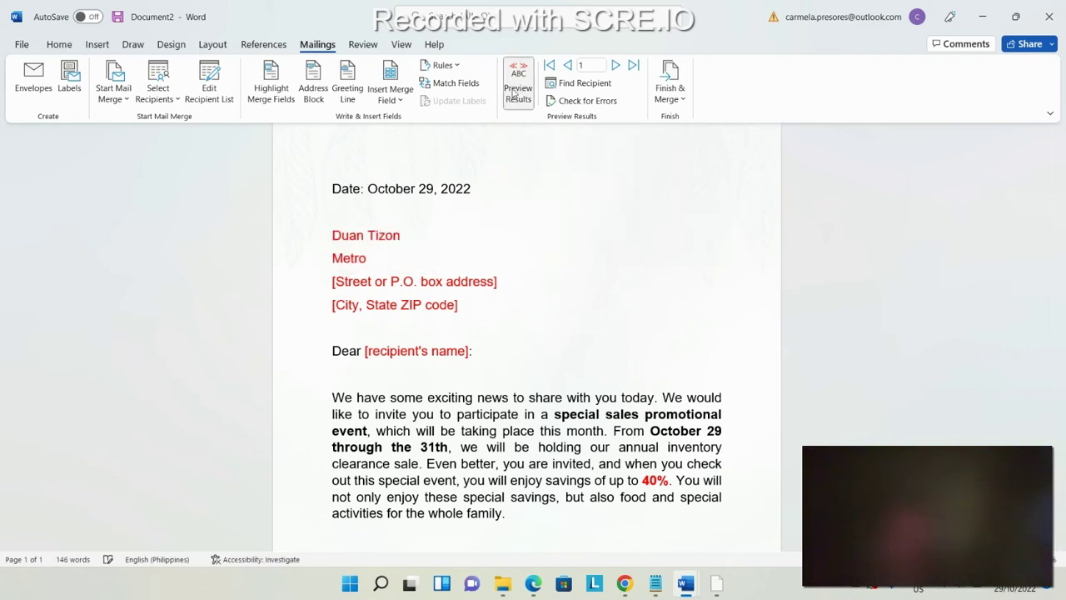
pyautogui.click(517, 93)
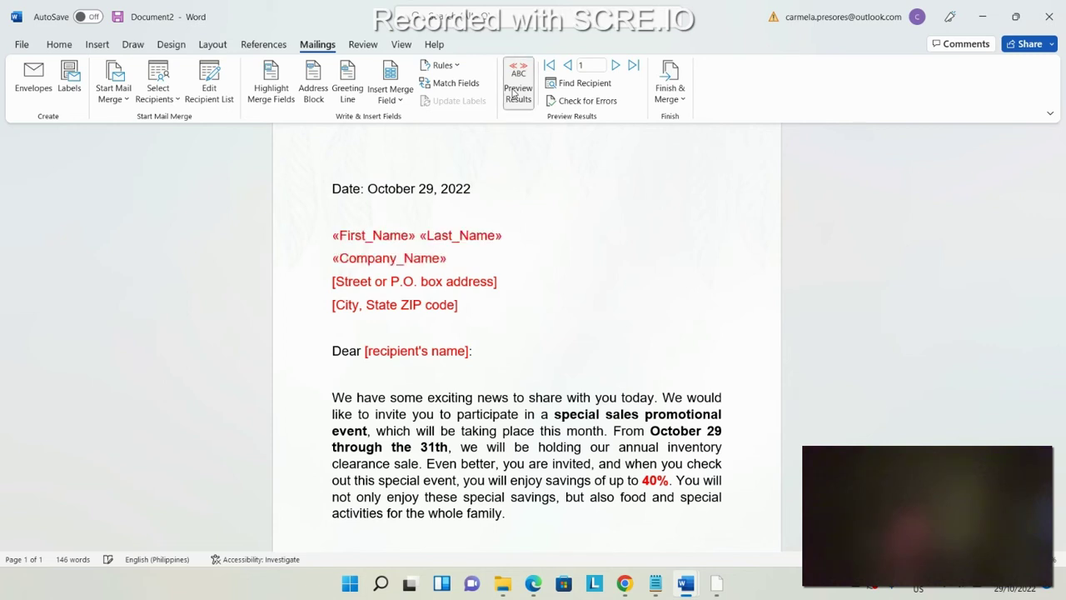
pyautogui.click(515, 96)
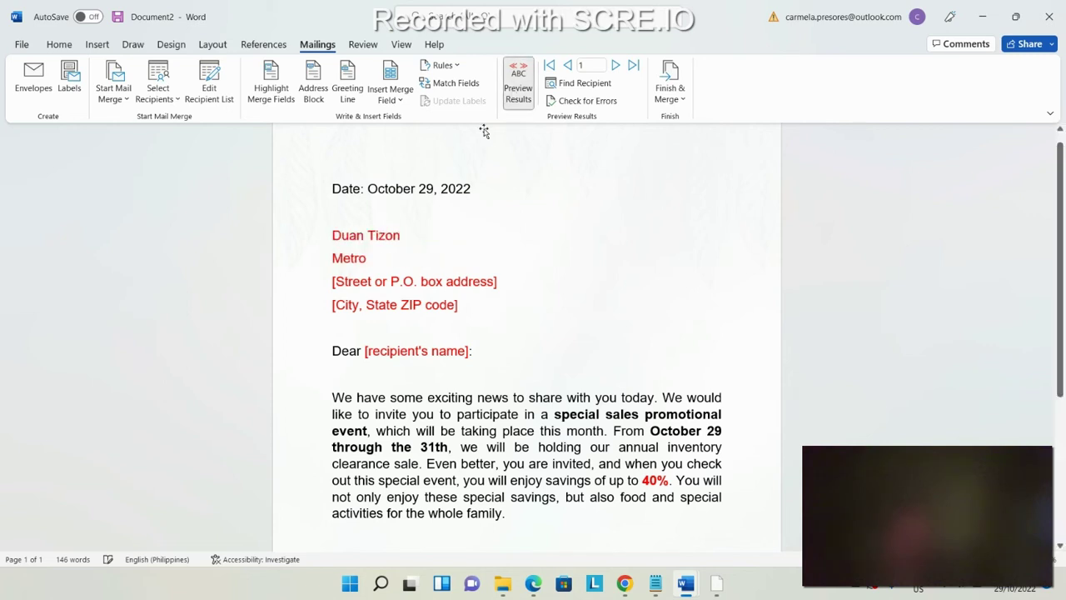
# Step: Replace the street address placeholder with the Address_Line_1 merge field
pyautogui.click(519, 88)
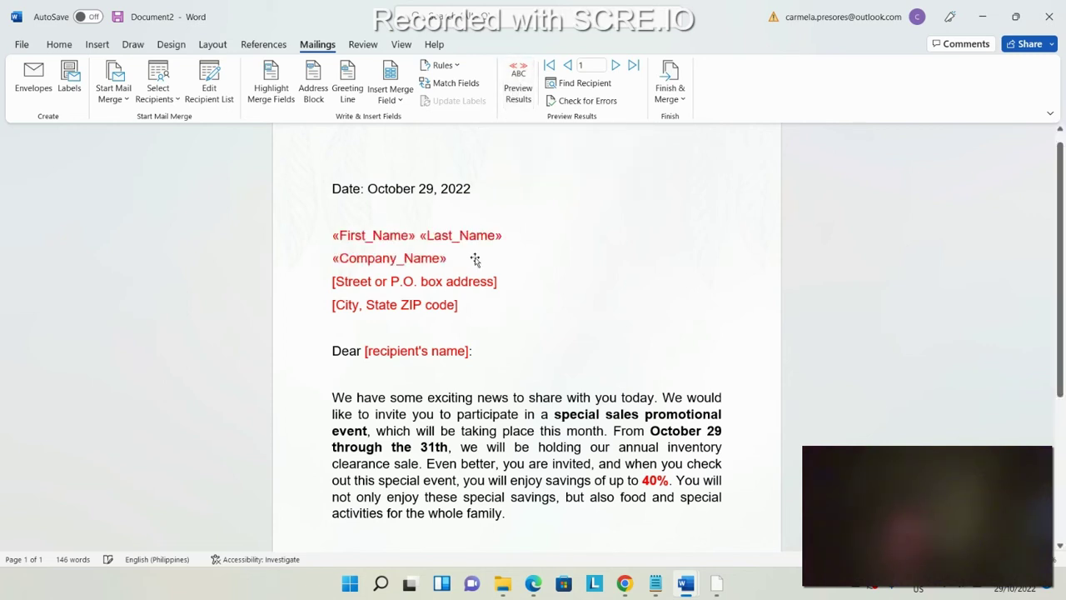
pyautogui.moveTo(524, 285); pyautogui.dragTo(438, 278)
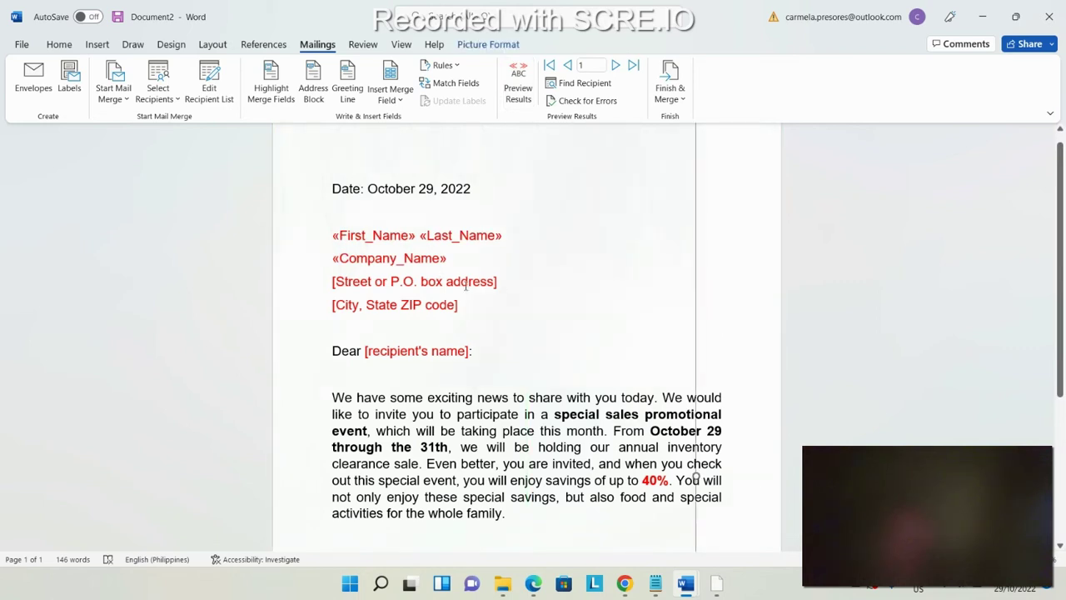
pyautogui.click(336, 281)
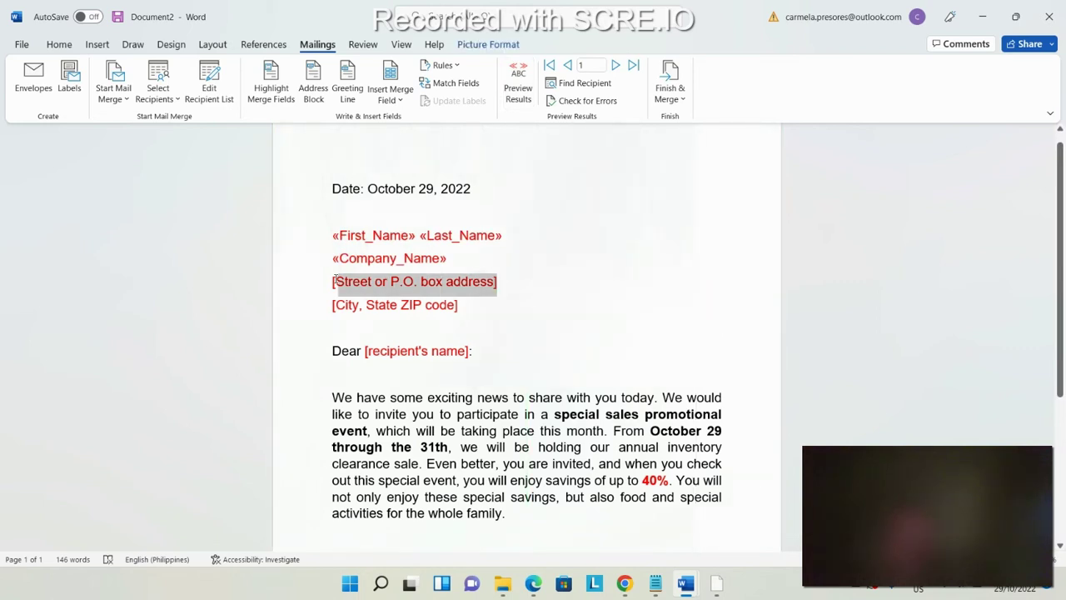
pyautogui.press('Delete')
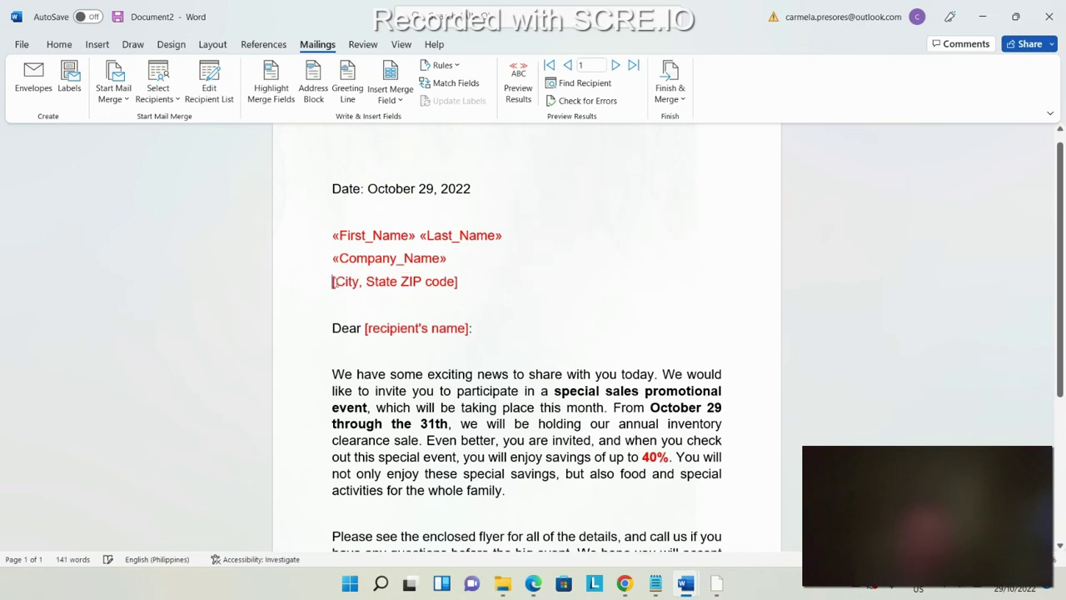
pyautogui.hotkey('ctrl', 'z')
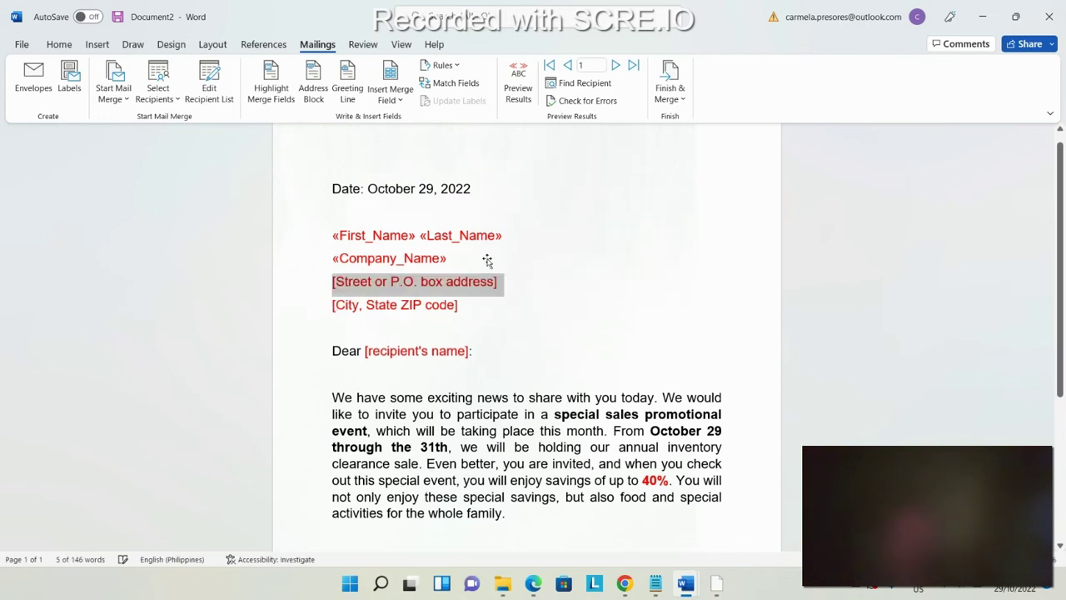
pyautogui.click(509, 283)
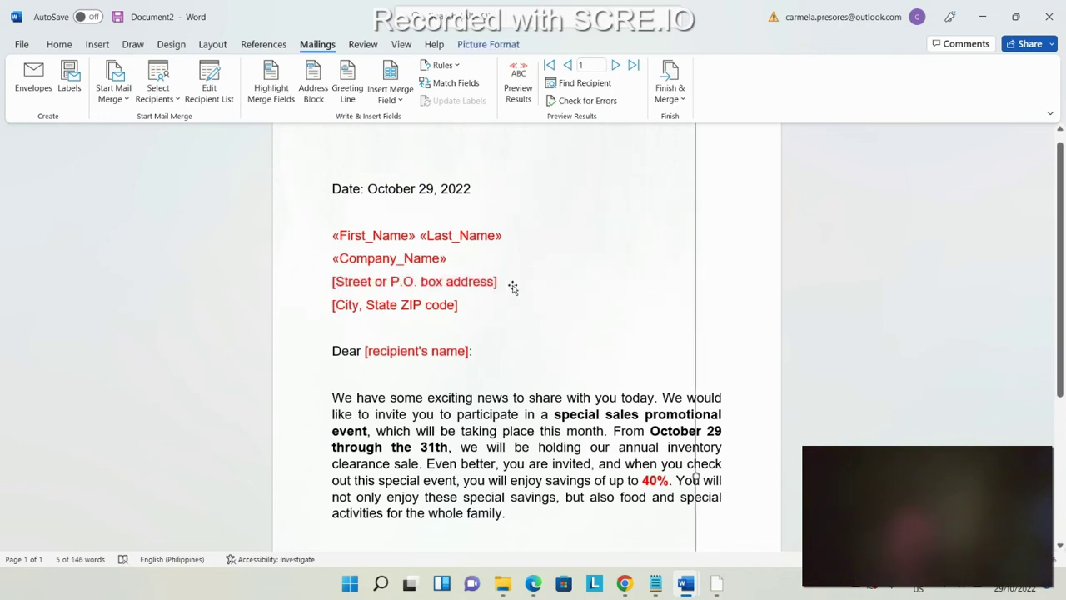
pyautogui.click(402, 100)
pyautogui.click(427, 202)
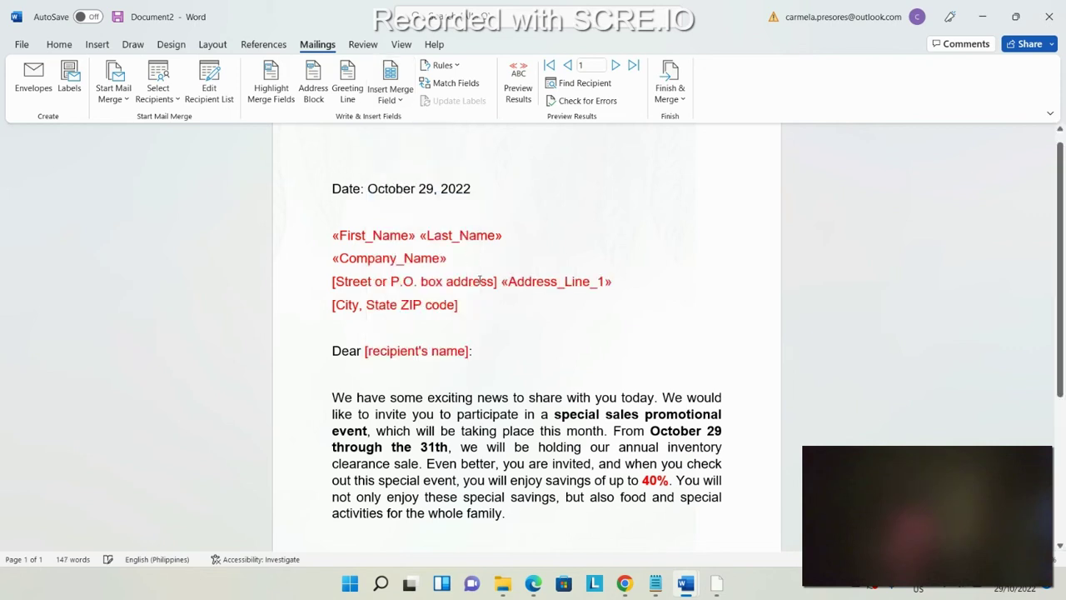
pyautogui.moveTo(498, 281); pyautogui.dragTo(332, 281)
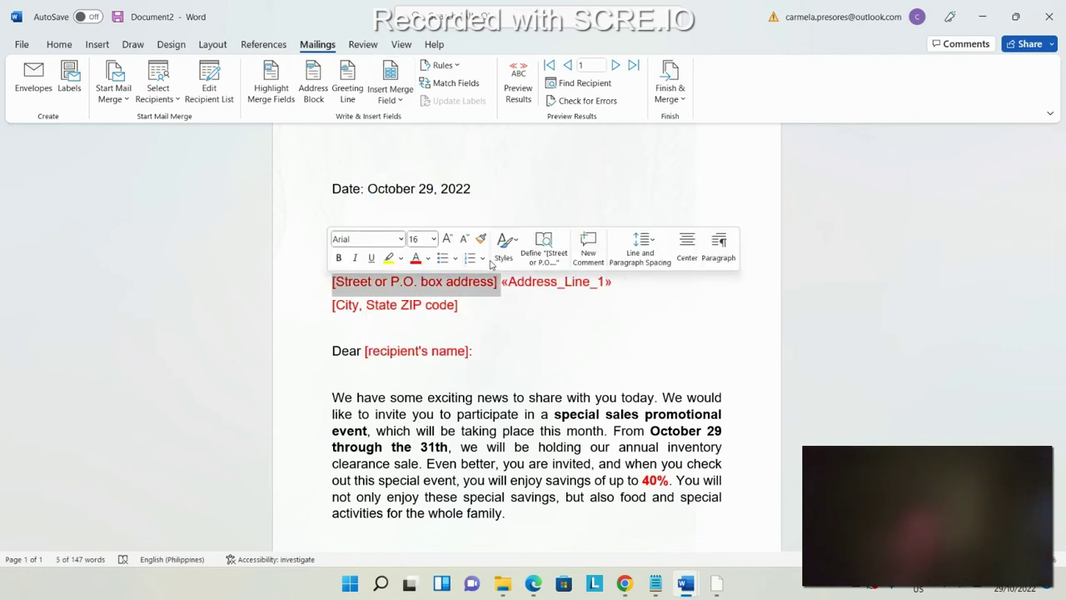
pyautogui.press('Delete')
# Step: Replace the city, state and ZIP placeholder with Address_Line_2, followed by a blank line
pyautogui.moveTo(464, 305); pyautogui.dragTo(332, 306)
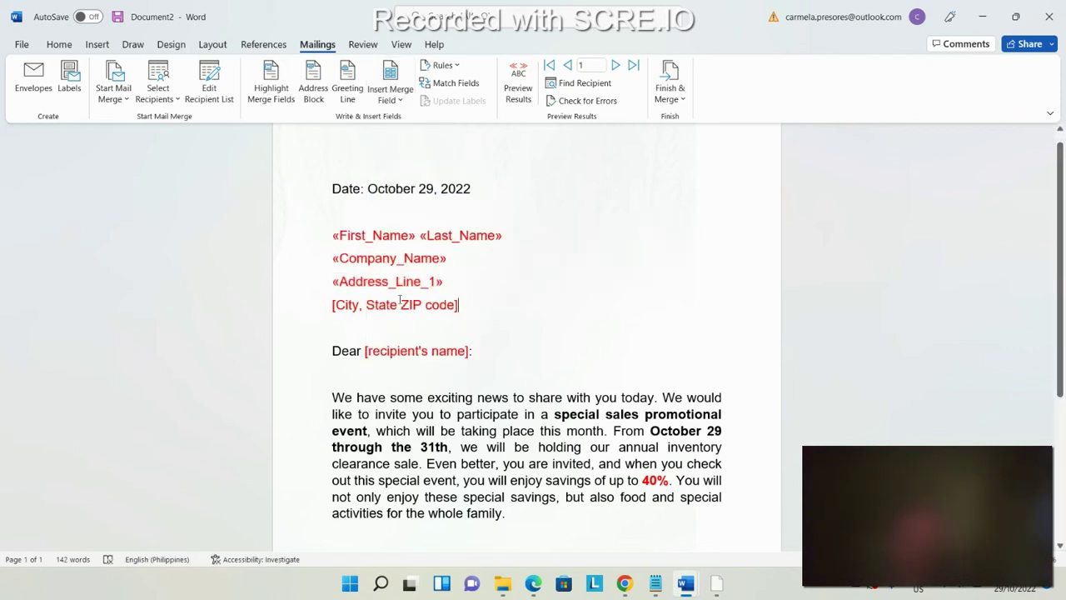
pyautogui.press('Delete')
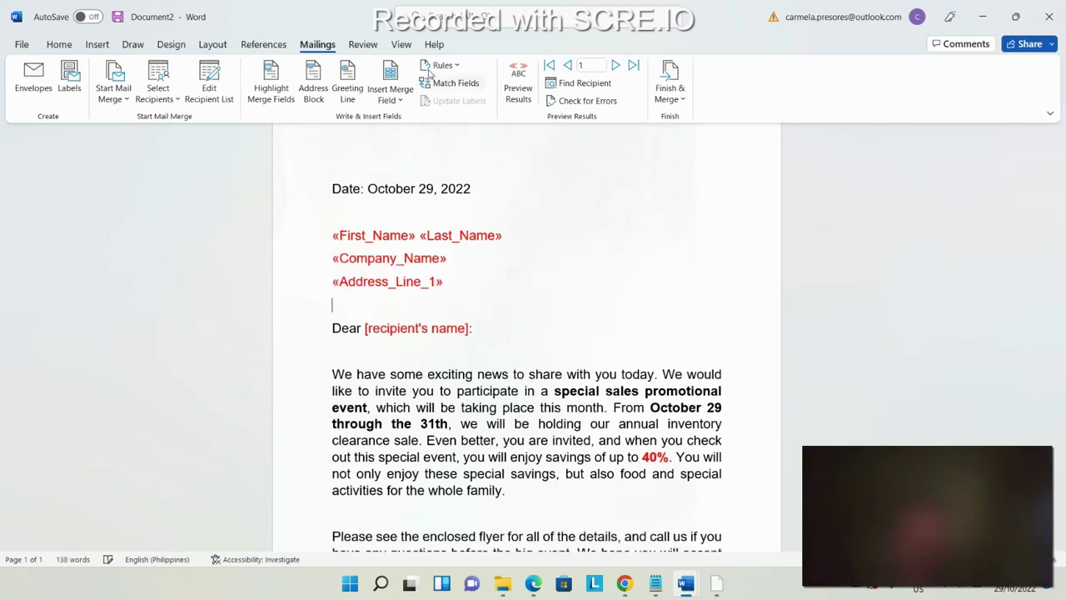
pyautogui.click(390, 88)
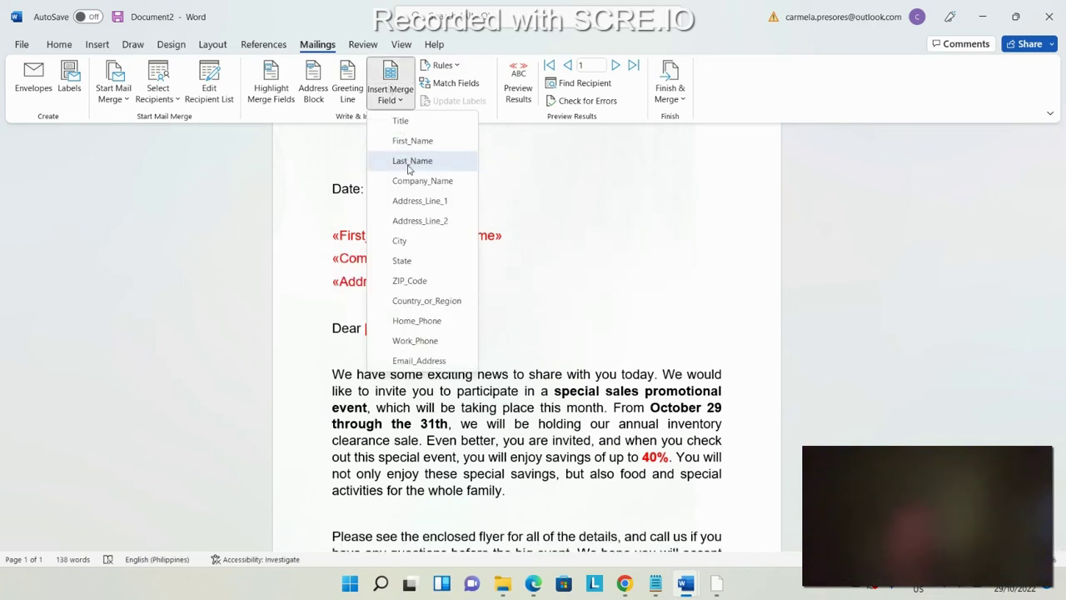
pyautogui.click(423, 220)
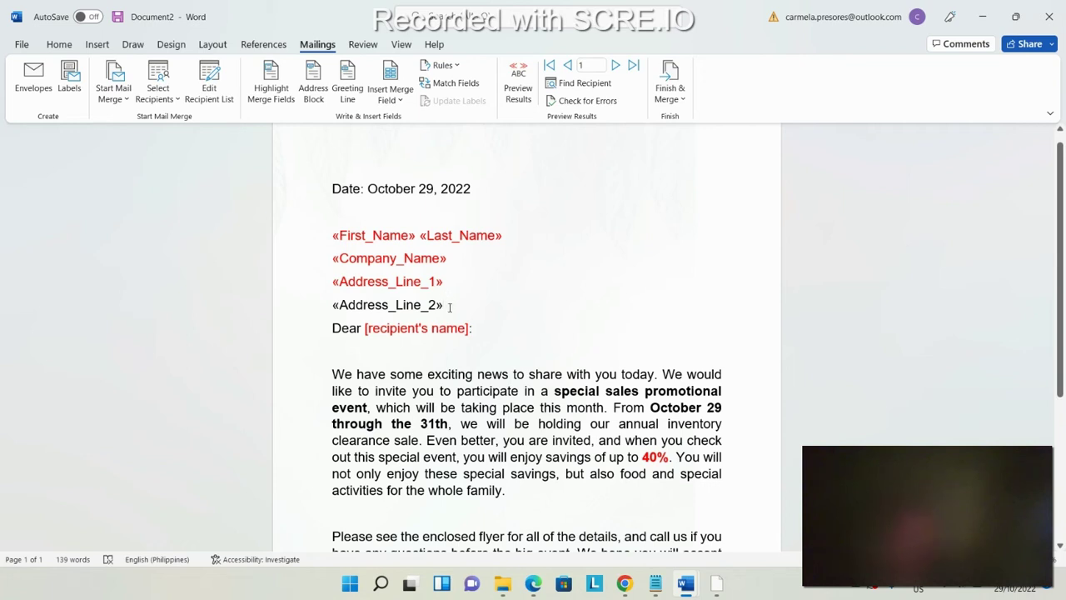
pyautogui.press('Return')
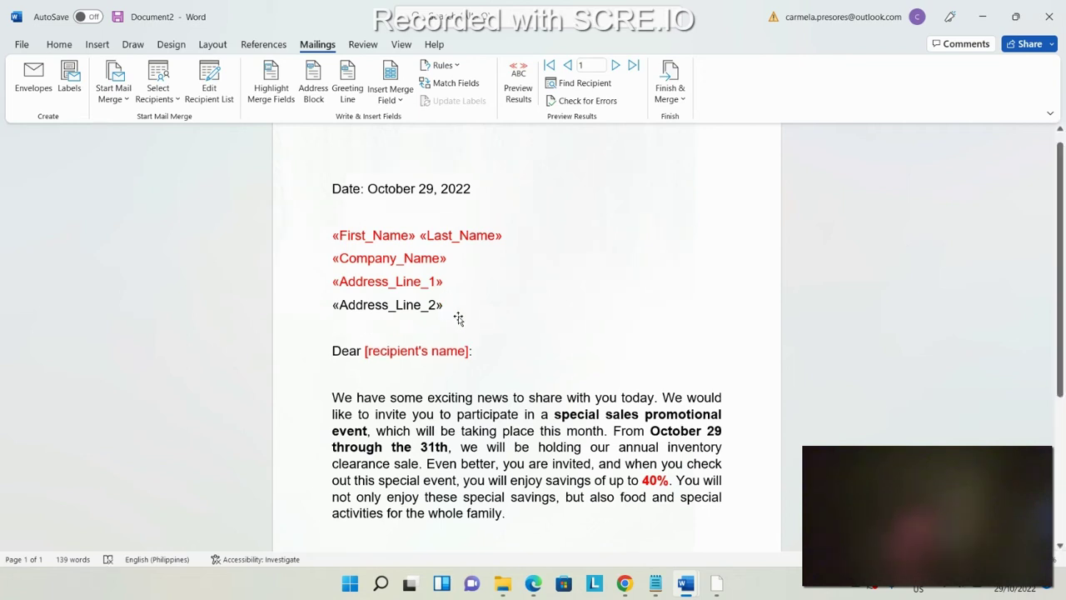
# Step: Turn the four address merge-field lines black
pyautogui.moveTo(330, 229); pyautogui.dragTo(473, 305)
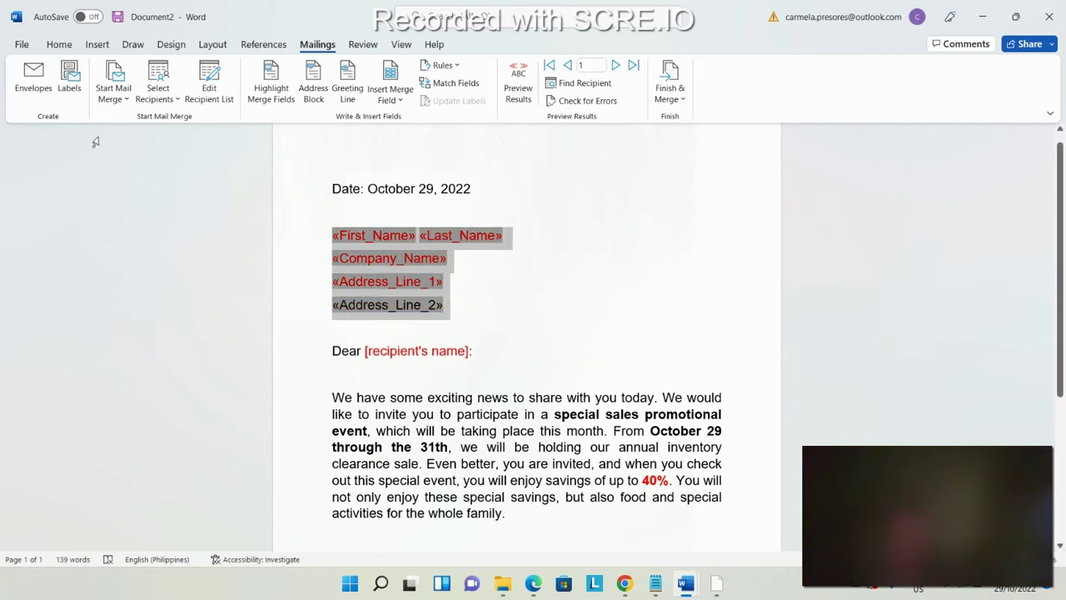
pyautogui.click(59, 44)
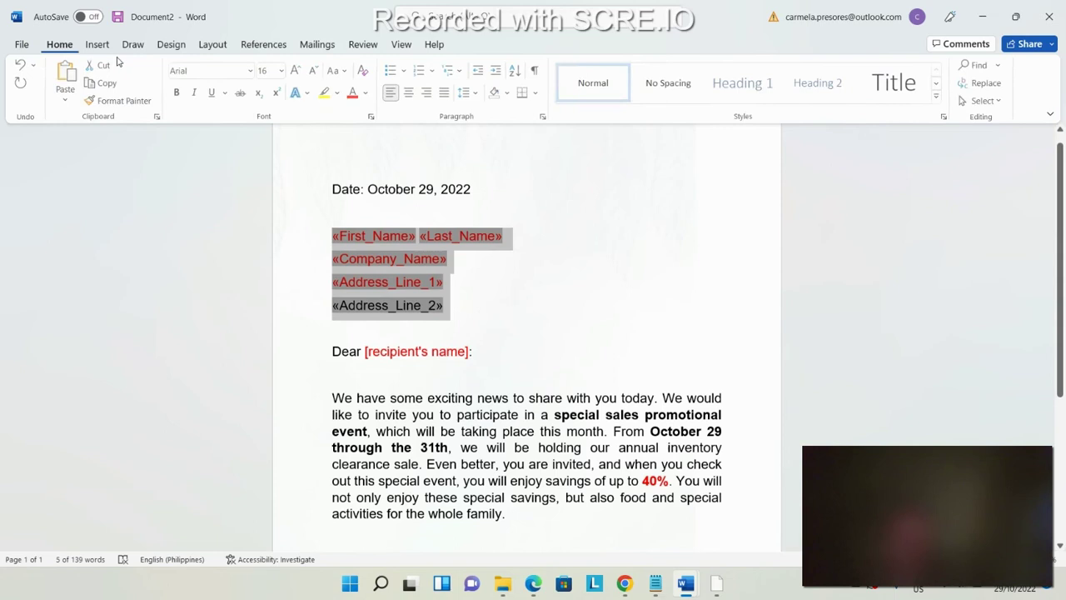
pyautogui.click(367, 93)
pyautogui.click(367, 115)
# Step: Shift the thin vertical line graphic to the right
pyautogui.click(522, 314)
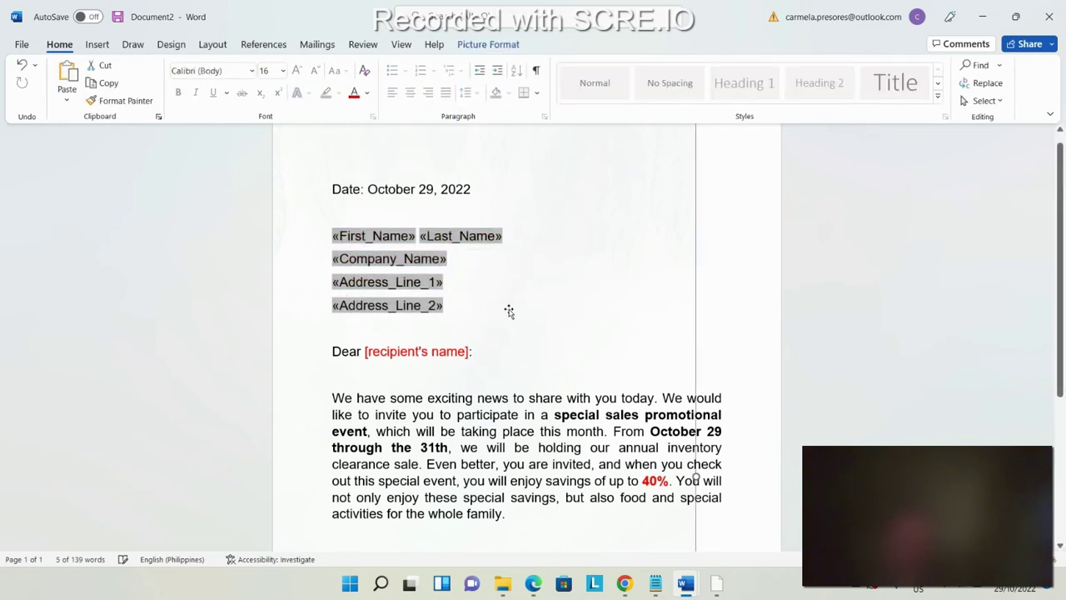
pyautogui.scroll(-1, 515, 309)
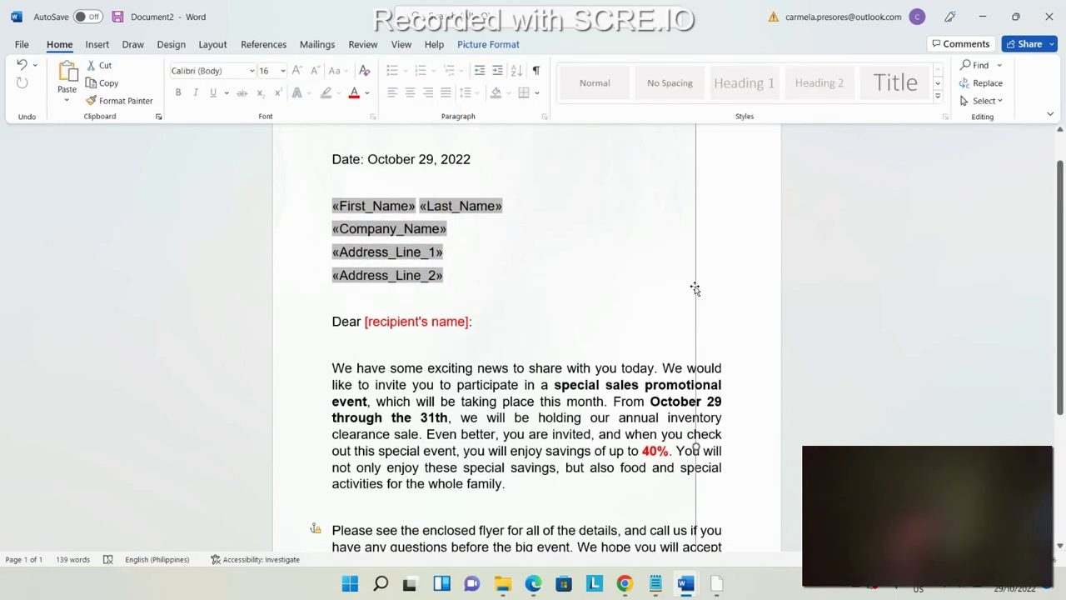
pyautogui.moveTo(695, 286); pyautogui.dragTo(775, 288)
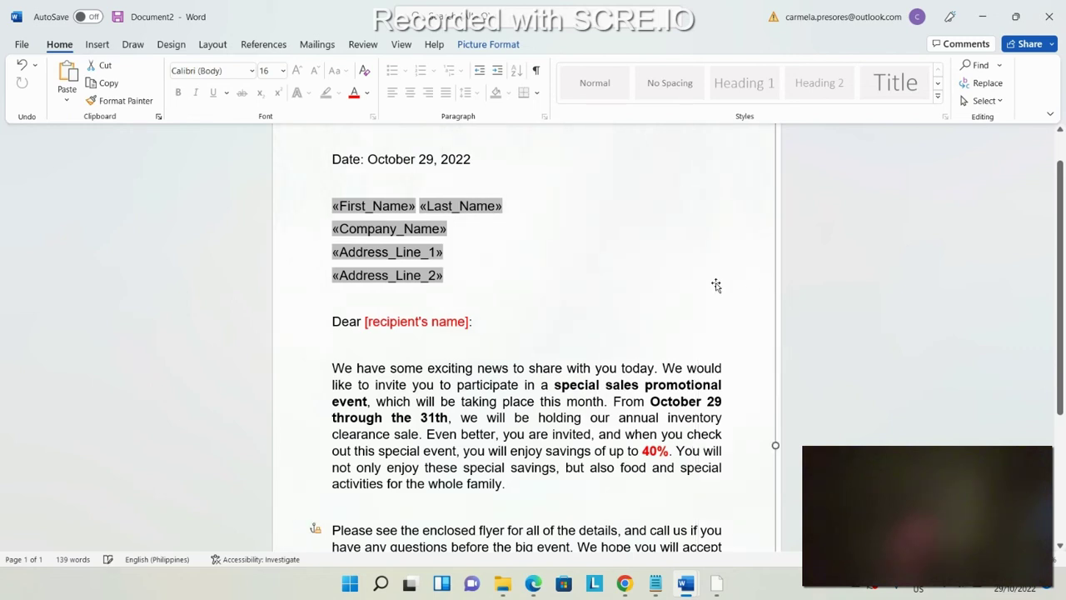
# Step: Replace the [recipient's name] placeholder after Dear with the «Title» «Last_Name» merge fields
pyautogui.click(881, 291)
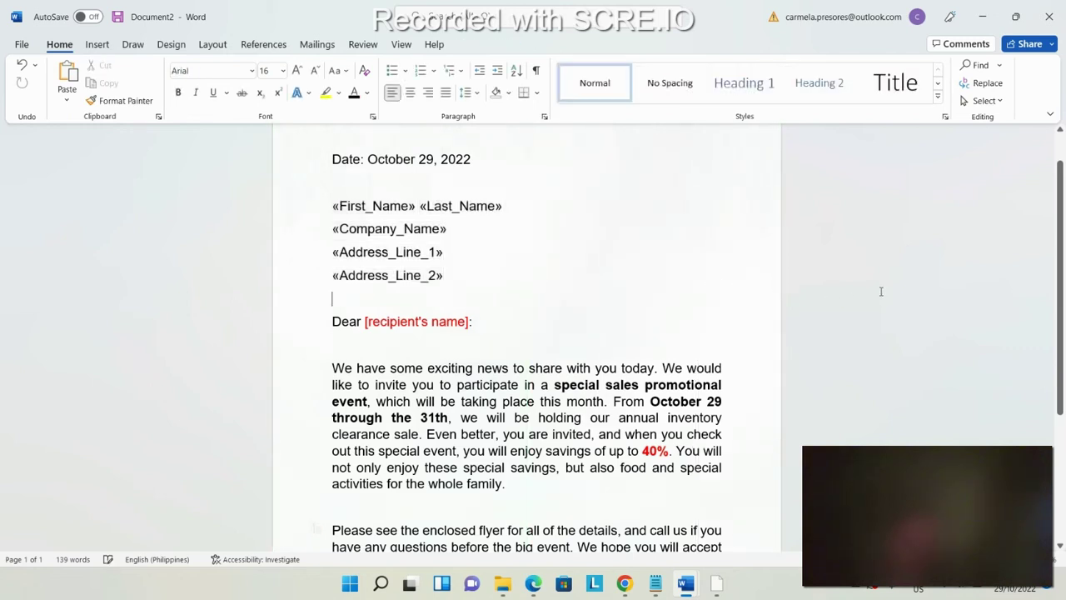
pyautogui.moveTo(365, 322); pyautogui.dragTo(471, 321)
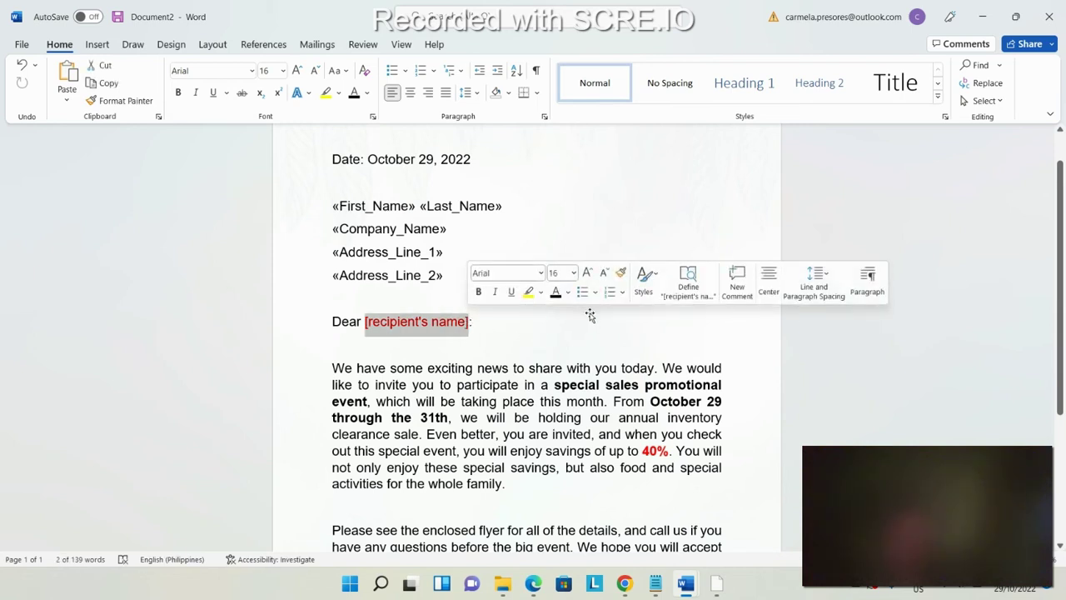
pyautogui.press('Delete')
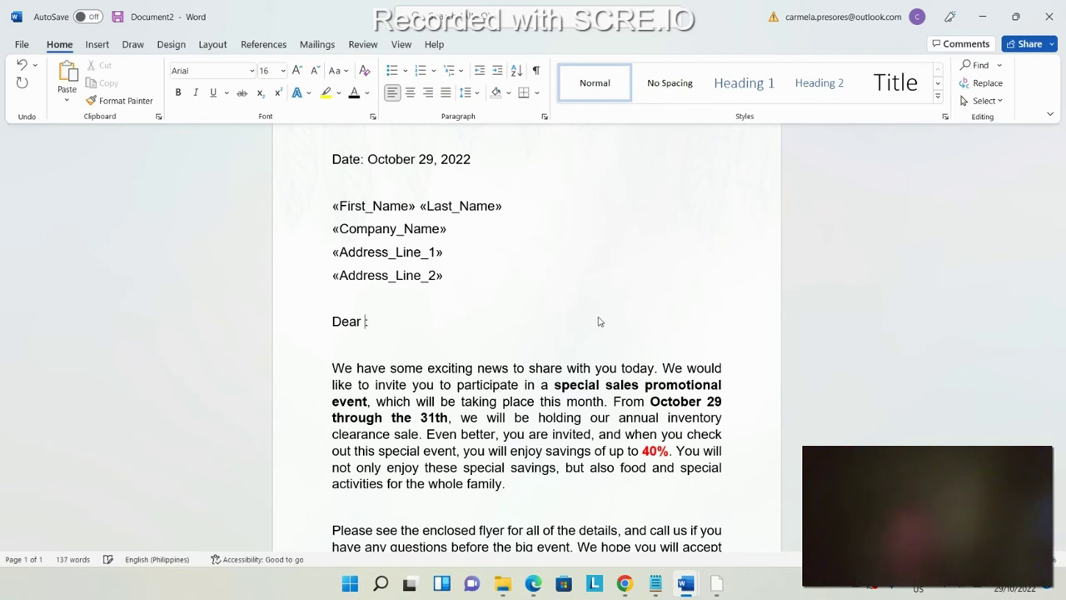
pyautogui.click(320, 44)
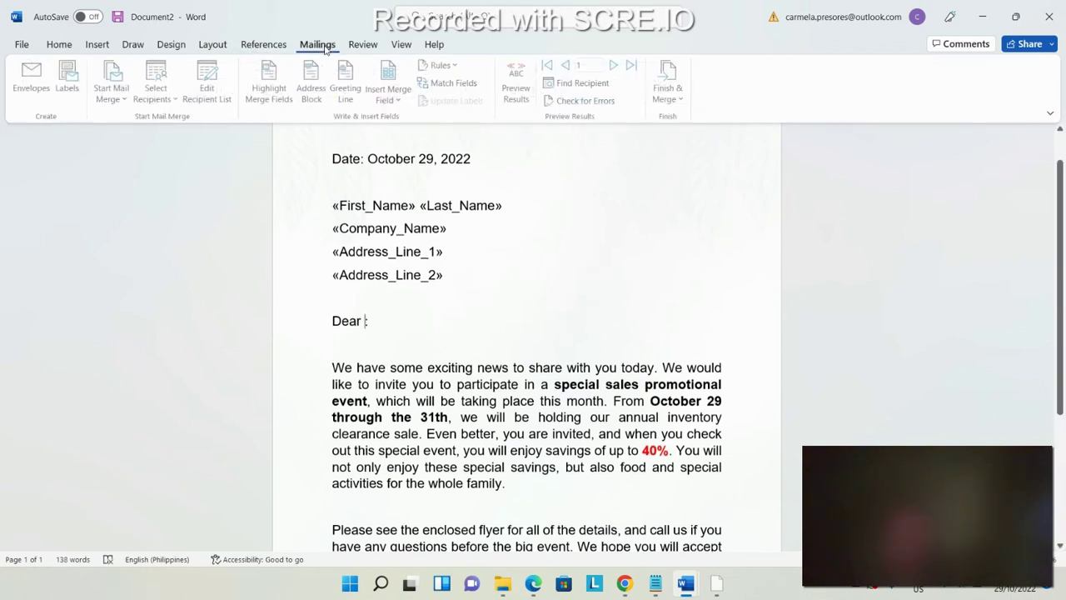
pyautogui.click(398, 99)
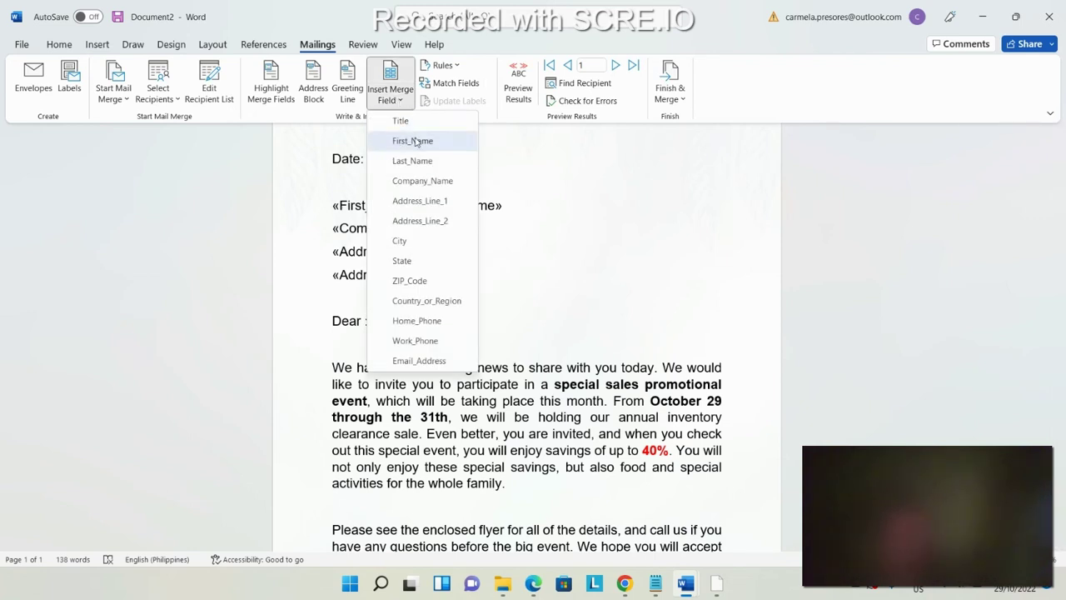
pyautogui.click(418, 121)
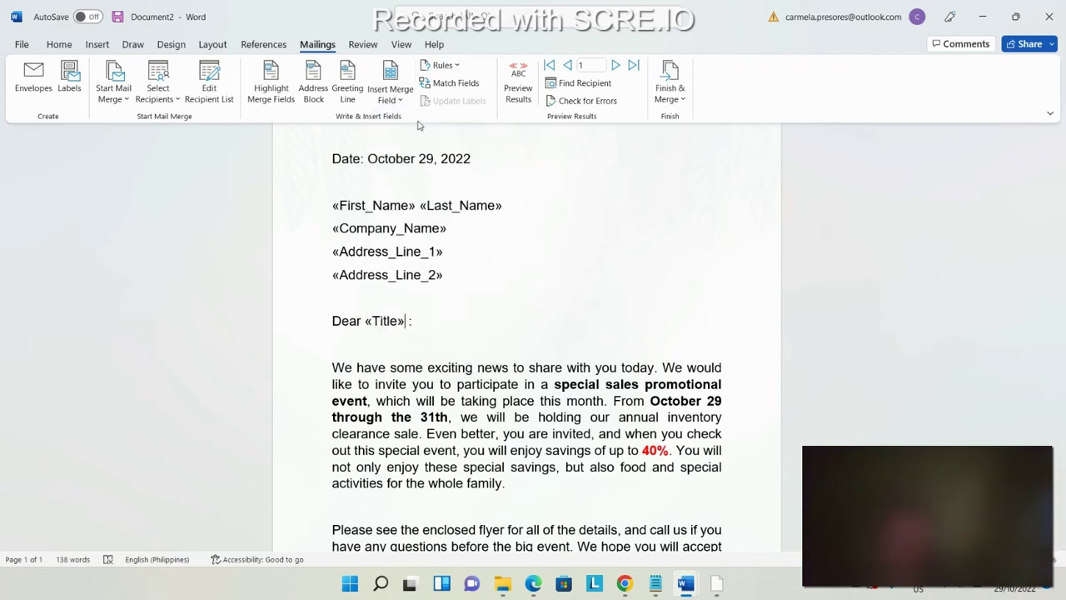
pyautogui.click(397, 99)
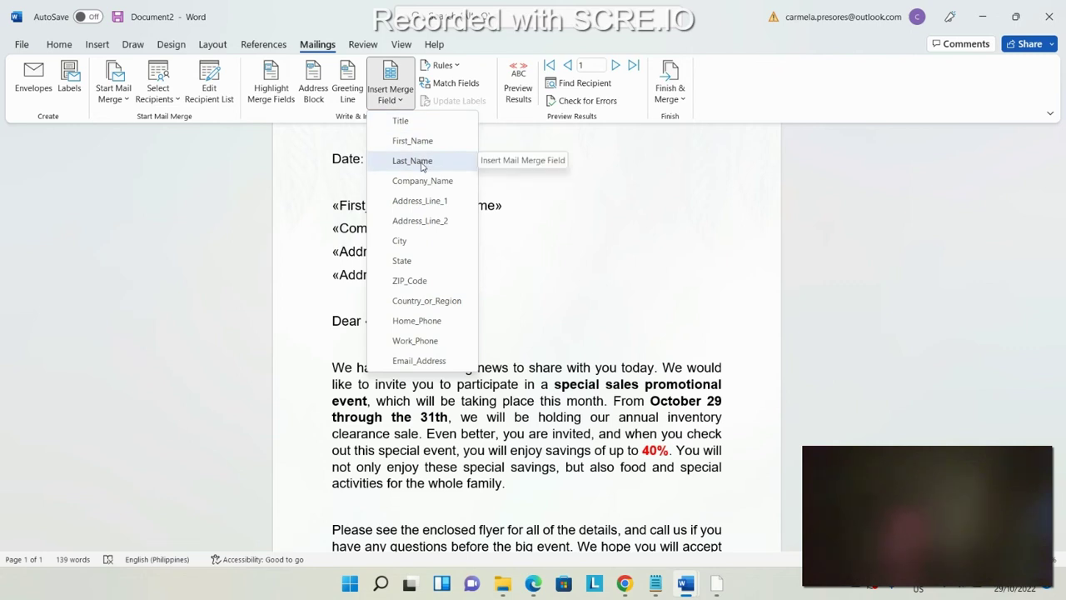
pyautogui.click(422, 163)
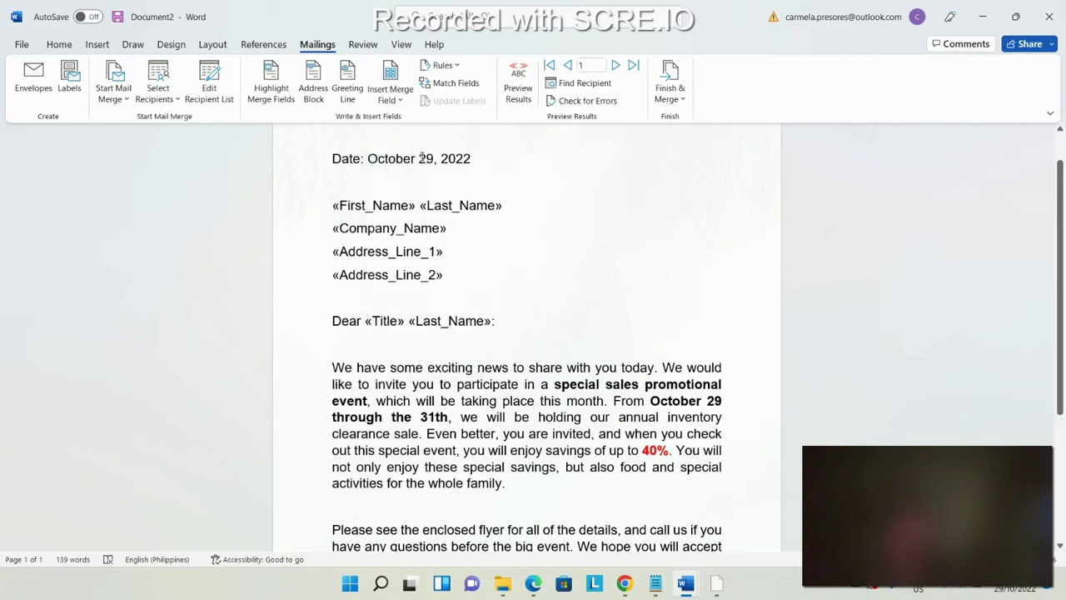
pyautogui.scroll(-3, 562, 381)
# Step: Preview the merged letter for recipient 1, then step through records 2 and 3
pyautogui.scroll(-1, 561, 372)
pyautogui.scroll(4, 554, 350)
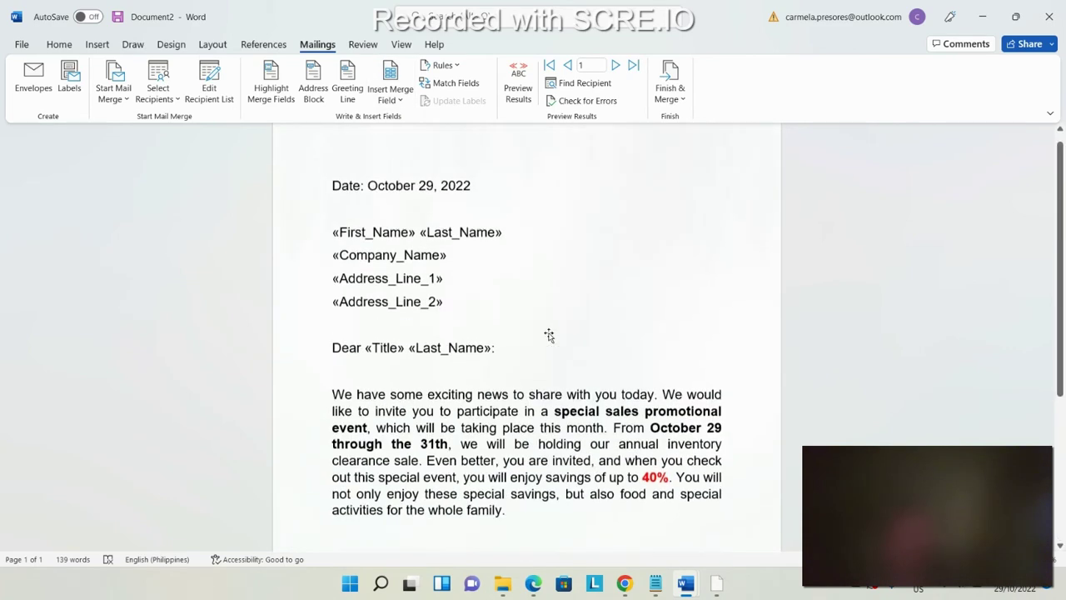
pyautogui.click(525, 87)
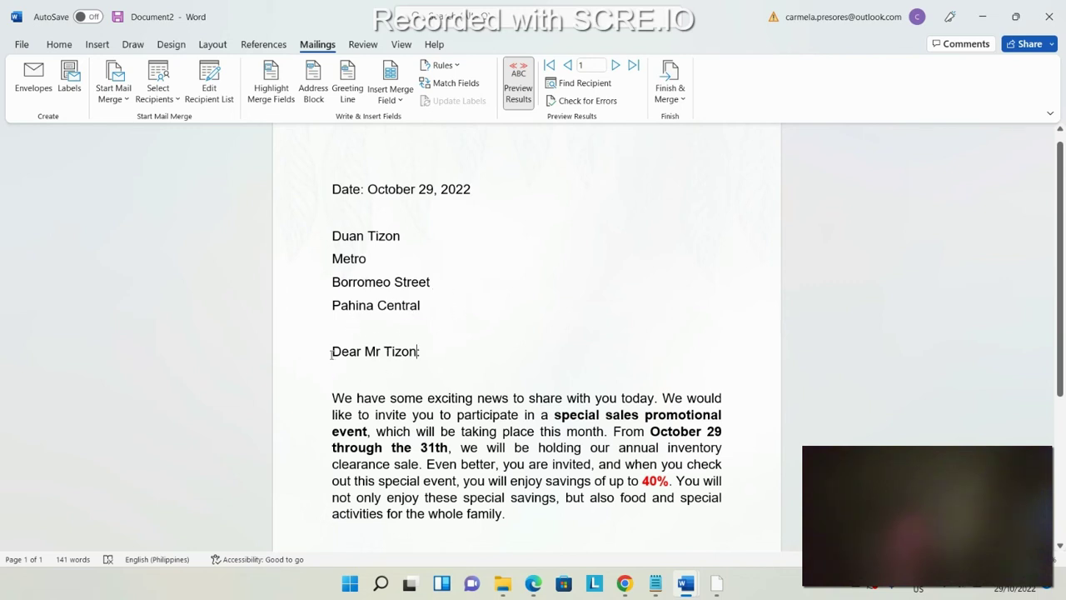
pyautogui.write(':')
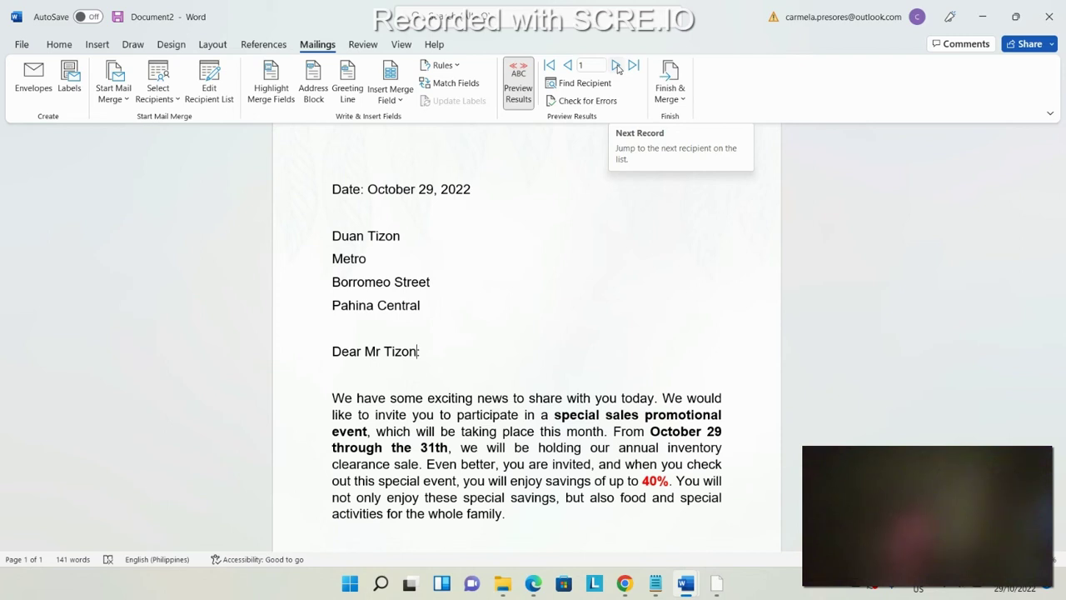
pyautogui.click(616, 65)
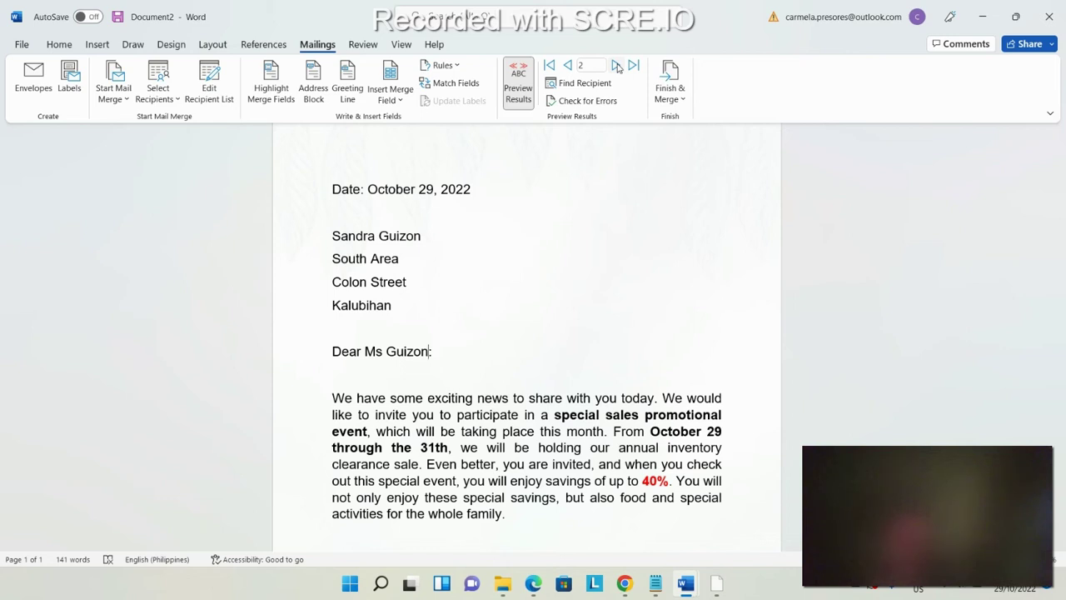
pyautogui.click(617, 66)
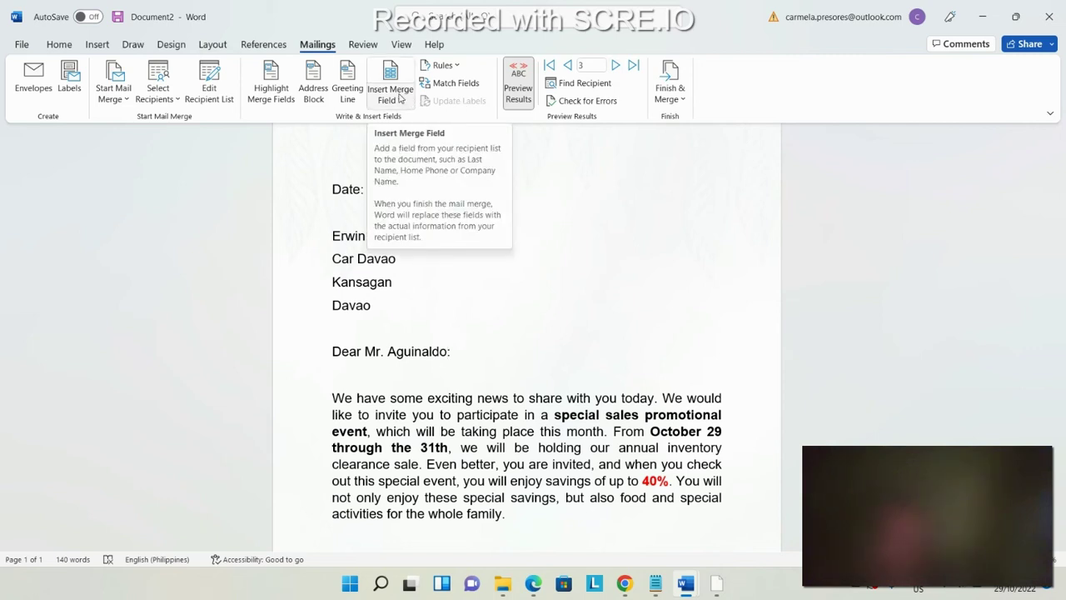
pyautogui.click(406, 100)
pyautogui.press('Escape')
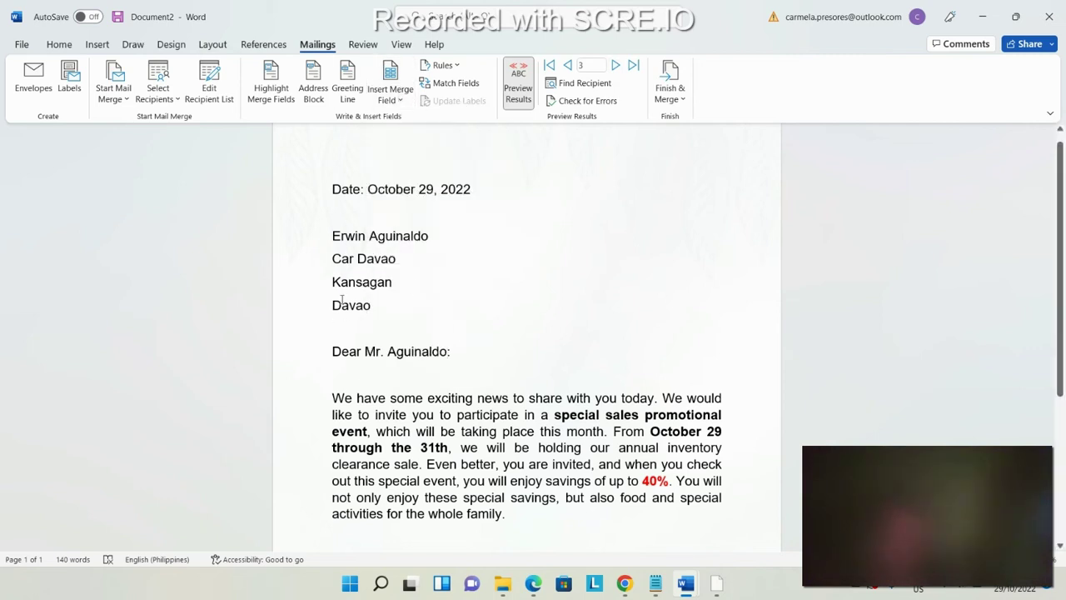
# Step: Move «Address_Line_2» onto the Address_Line_1 line, after a comma
pyautogui.click(517, 77)
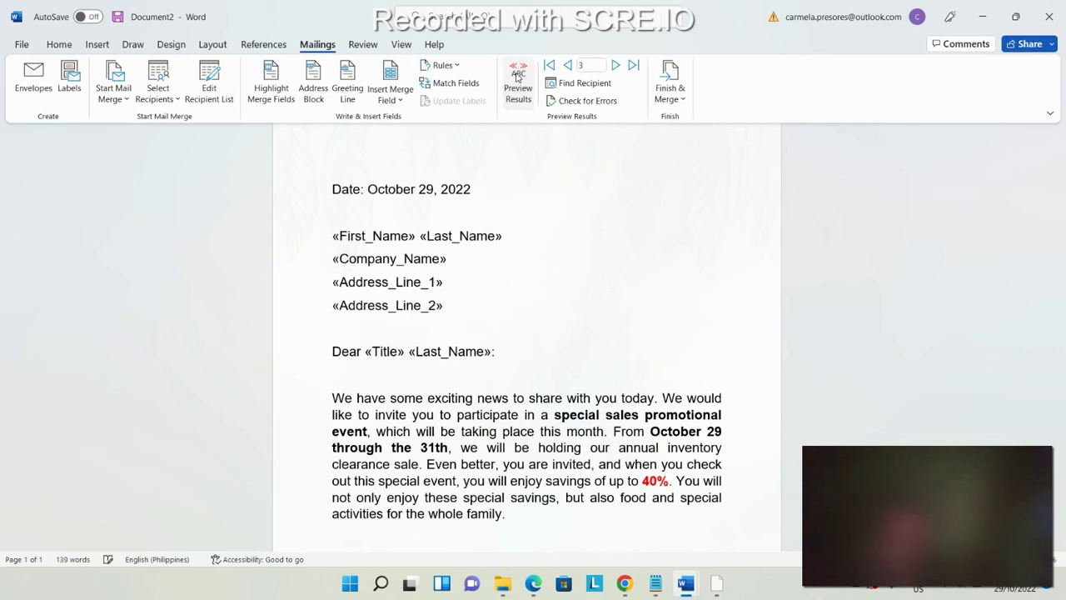
pyautogui.click(331, 307)
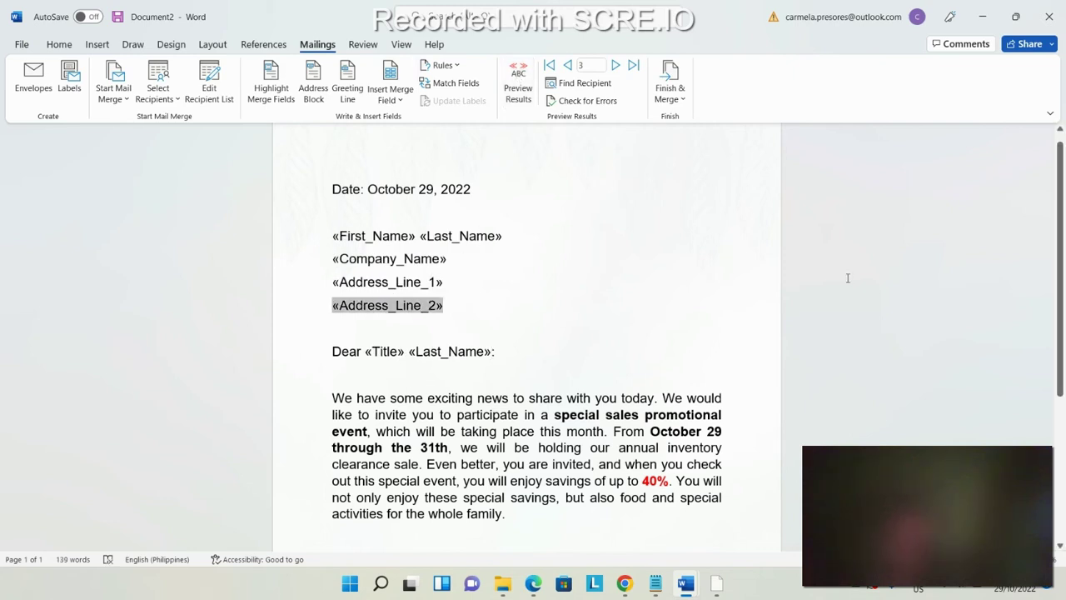
pyautogui.press('Left')
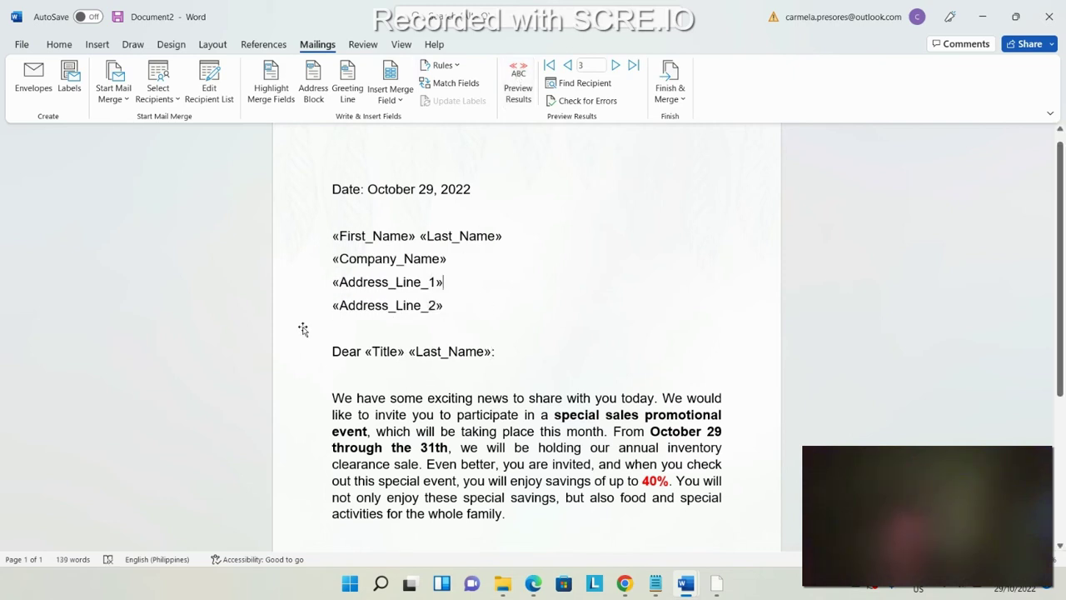
pyautogui.click(329, 308)
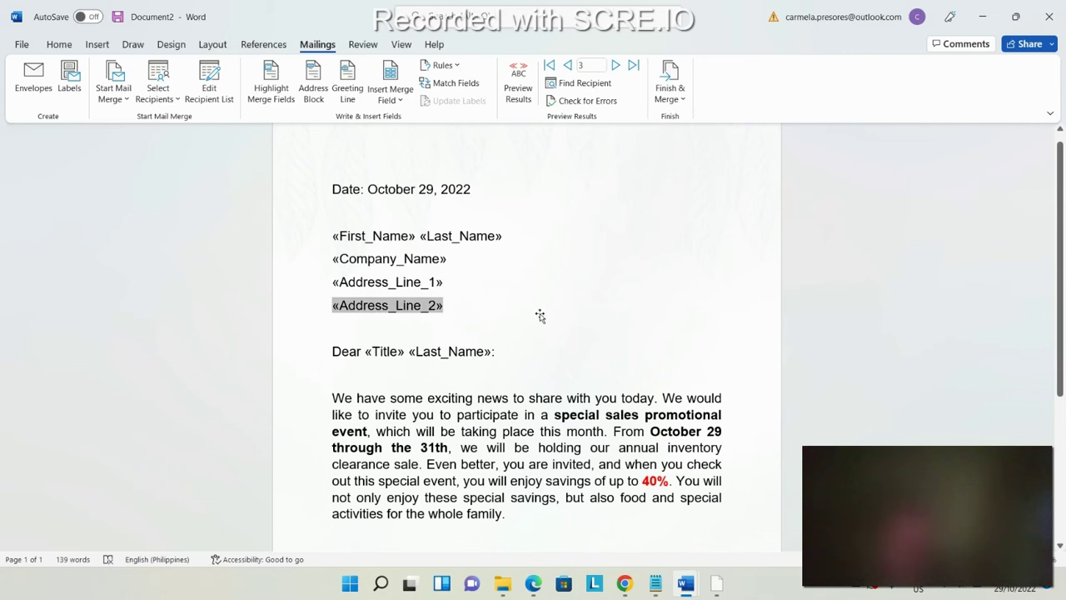
pyautogui.hotkey('alt', 'shift', 'k')
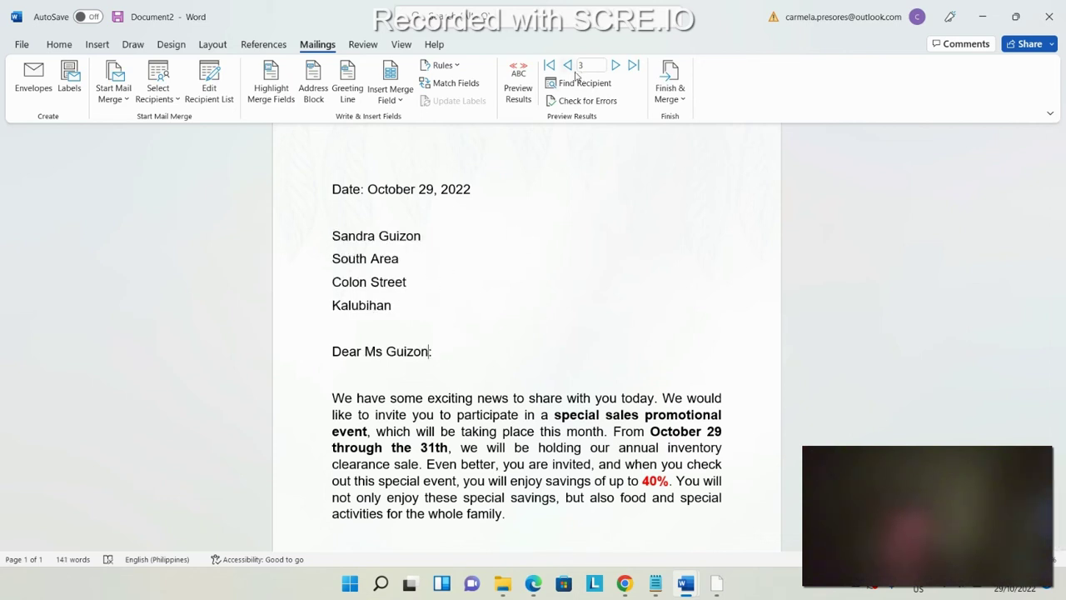
pyautogui.click(517, 88)
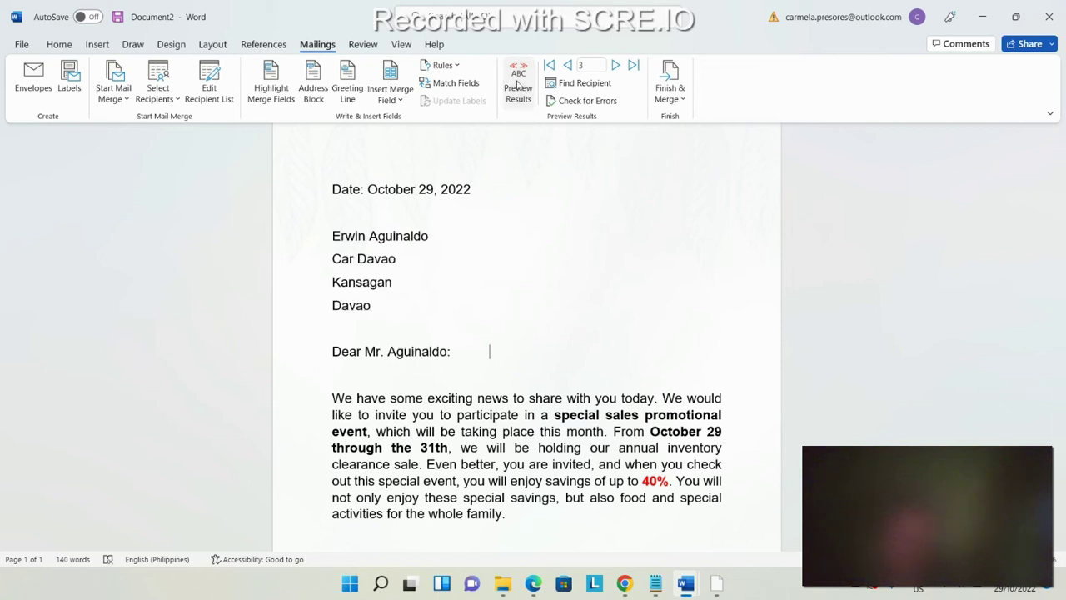
pyautogui.click(327, 309)
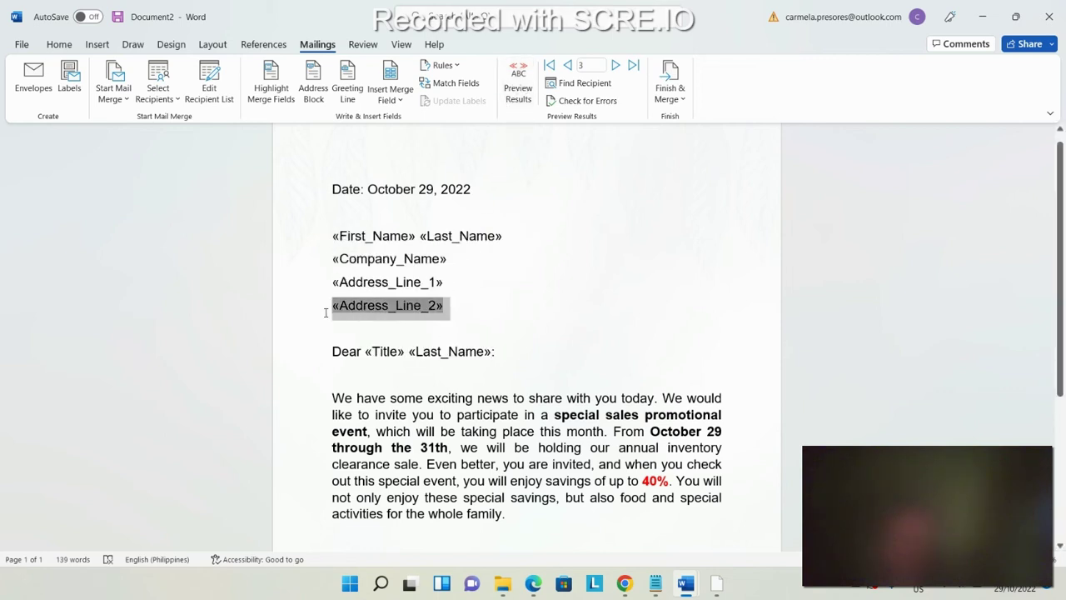
pyautogui.press('Delete')
pyautogui.click(486, 281)
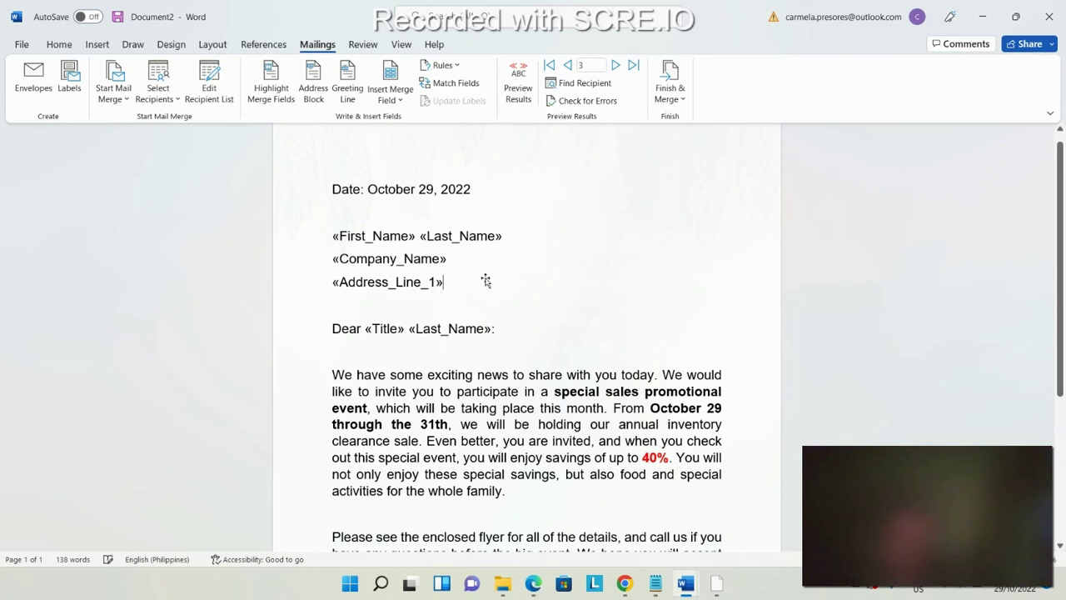
pyautogui.write(',')
pyautogui.write('«Address_Line_2»')
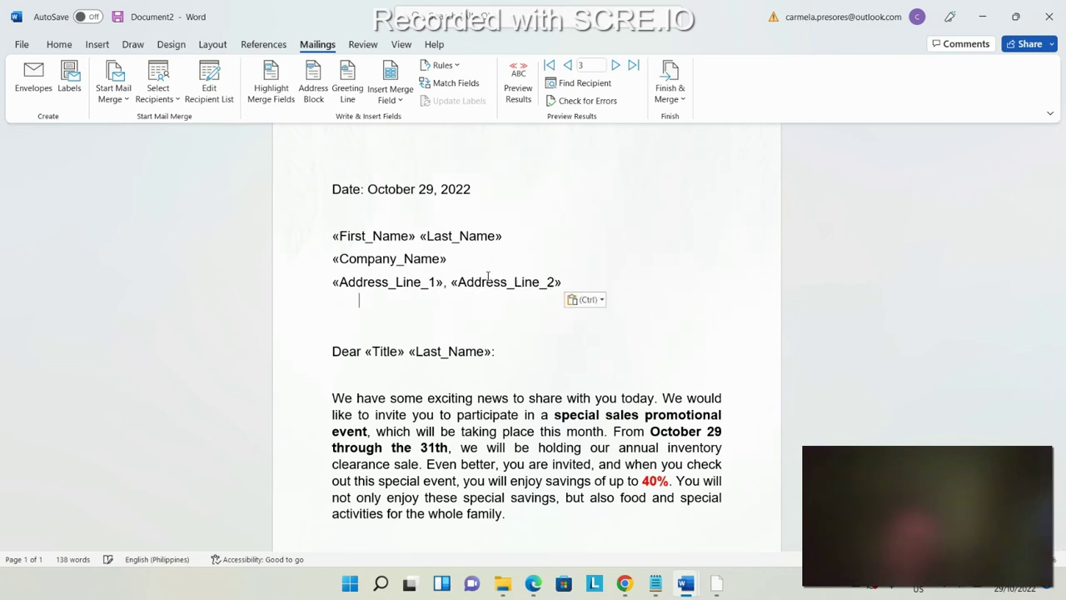
# Step: Add a new address line with the «Country_or_Region» and «ZIP_Code» merge fields
pyautogui.click(390, 93)
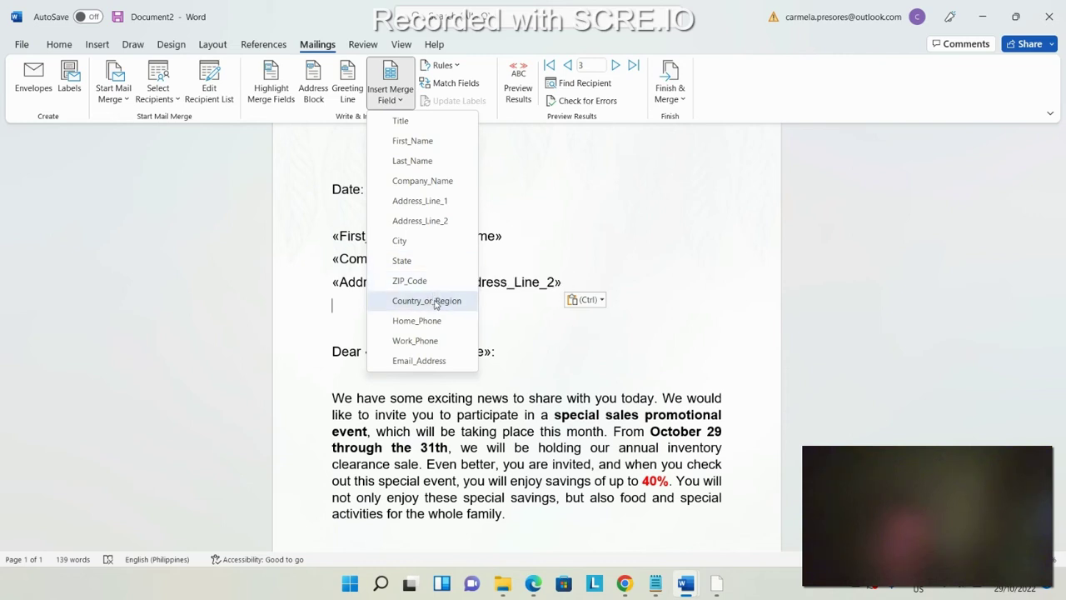
pyautogui.click(435, 301)
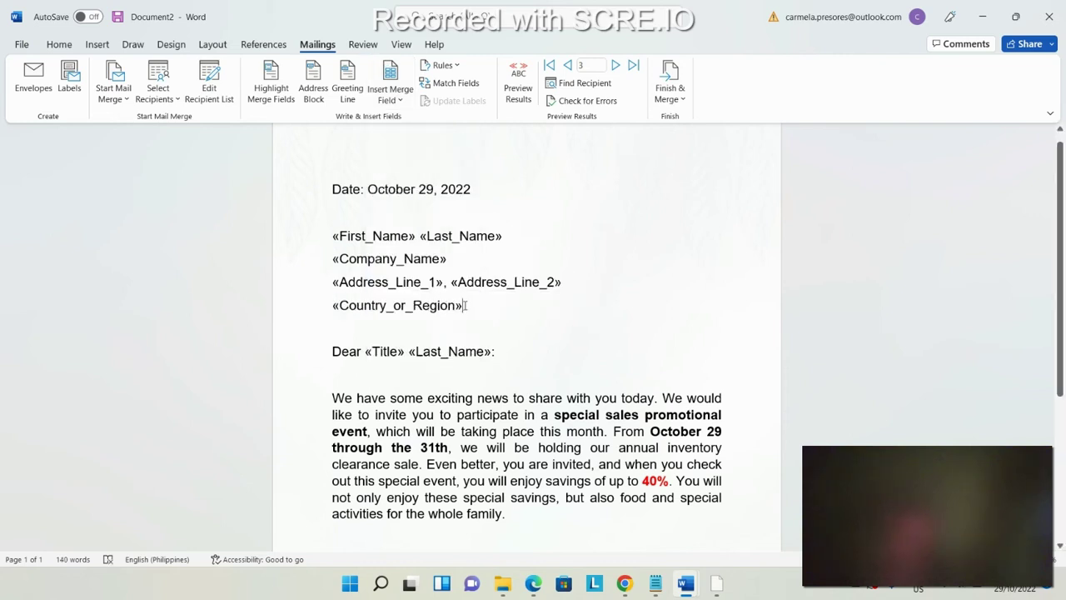
pyautogui.click(401, 100)
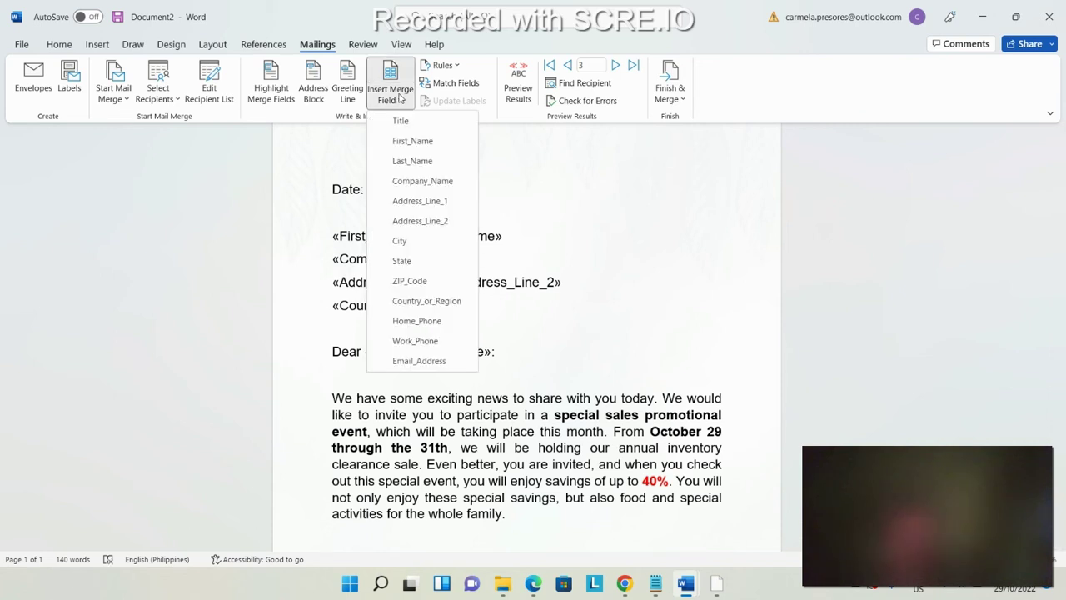
pyautogui.click(440, 284)
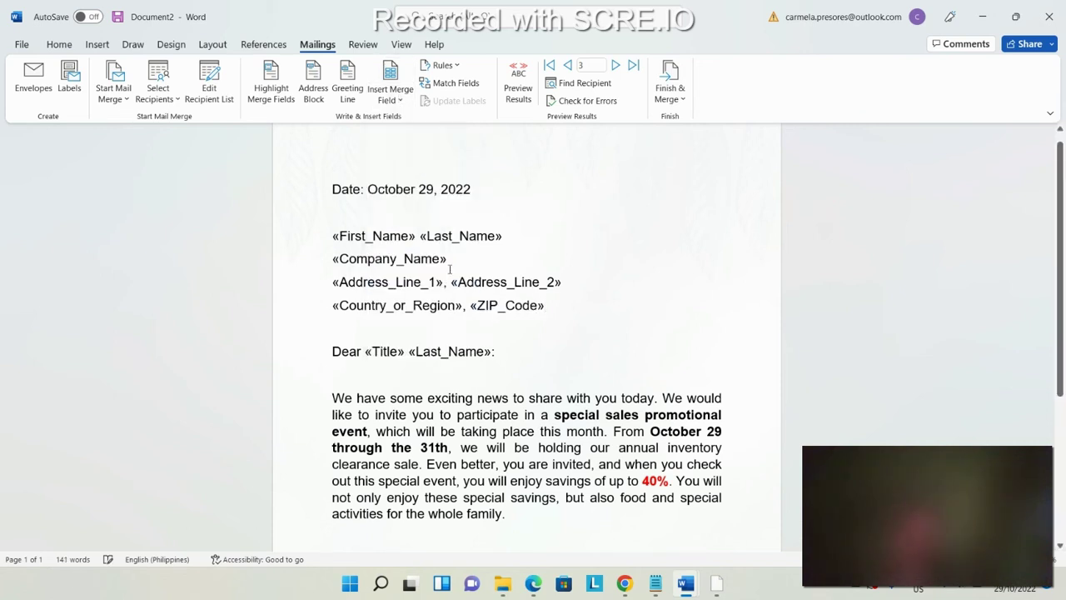
# Step: Turn on Preview Results and delete the blank line after the greeting
pyautogui.click(524, 80)
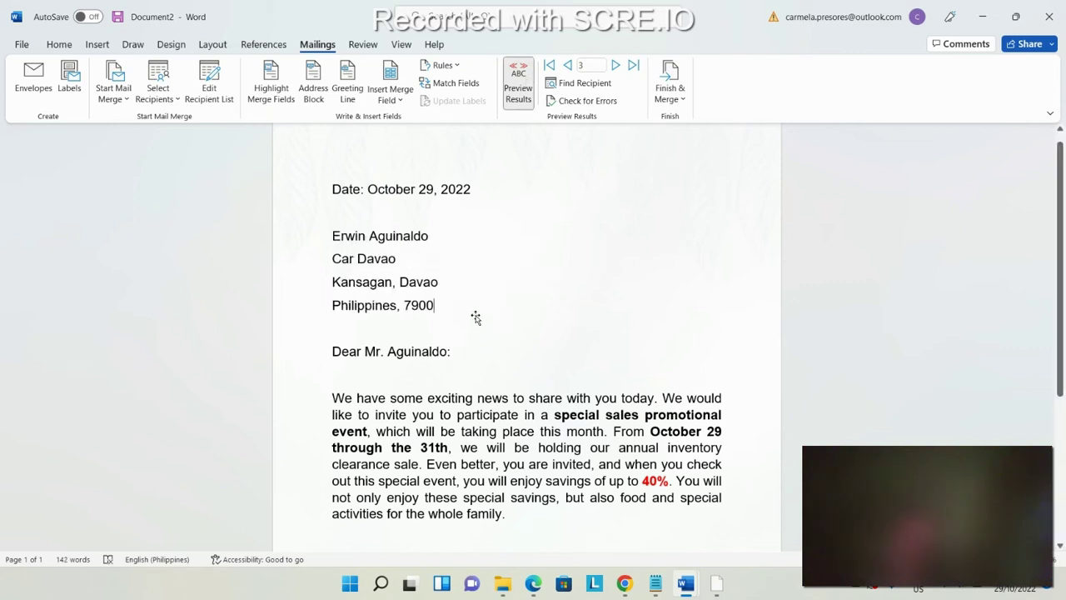
pyautogui.scroll(-3, 450, 308)
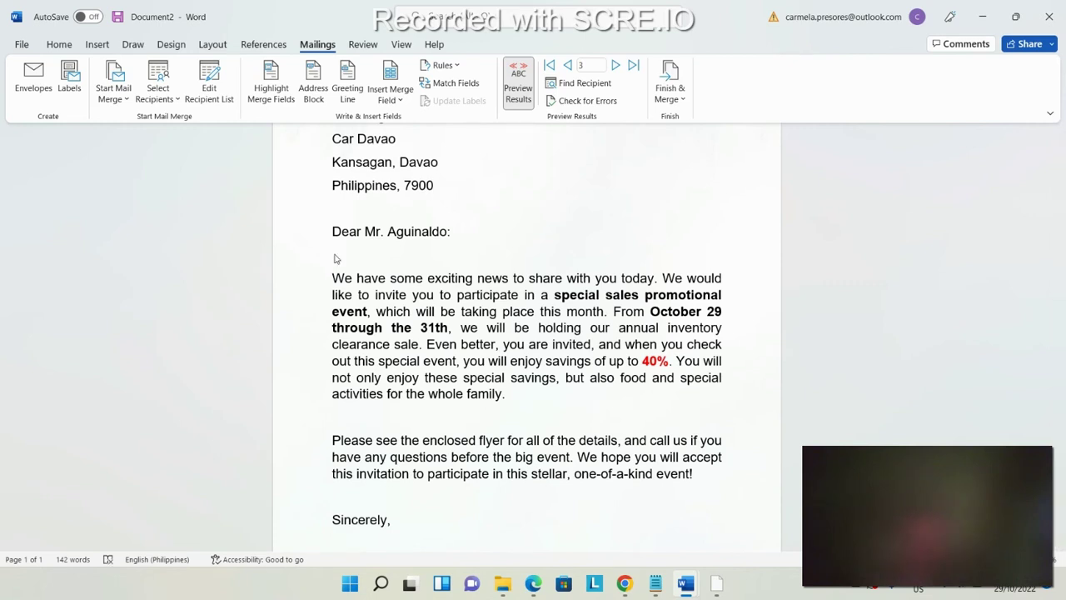
pyautogui.press('BackSpace')
pyautogui.scroll(1, 525, 236)
pyautogui.scroll(3, 524, 236)
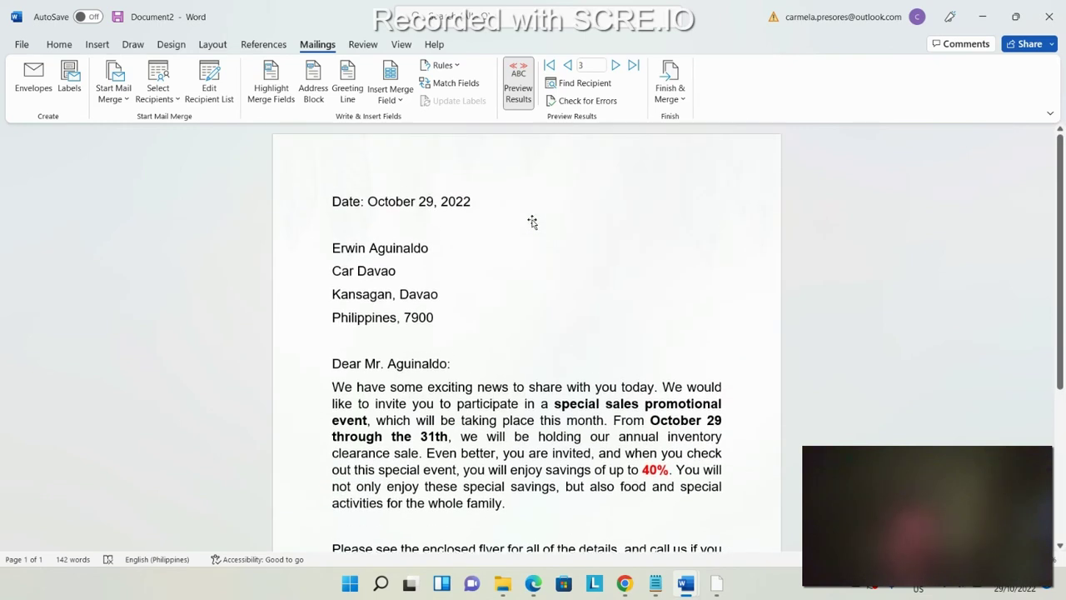
# Step: Check the previewed letters for records 1, 2 and 3
pyautogui.click(549, 66)
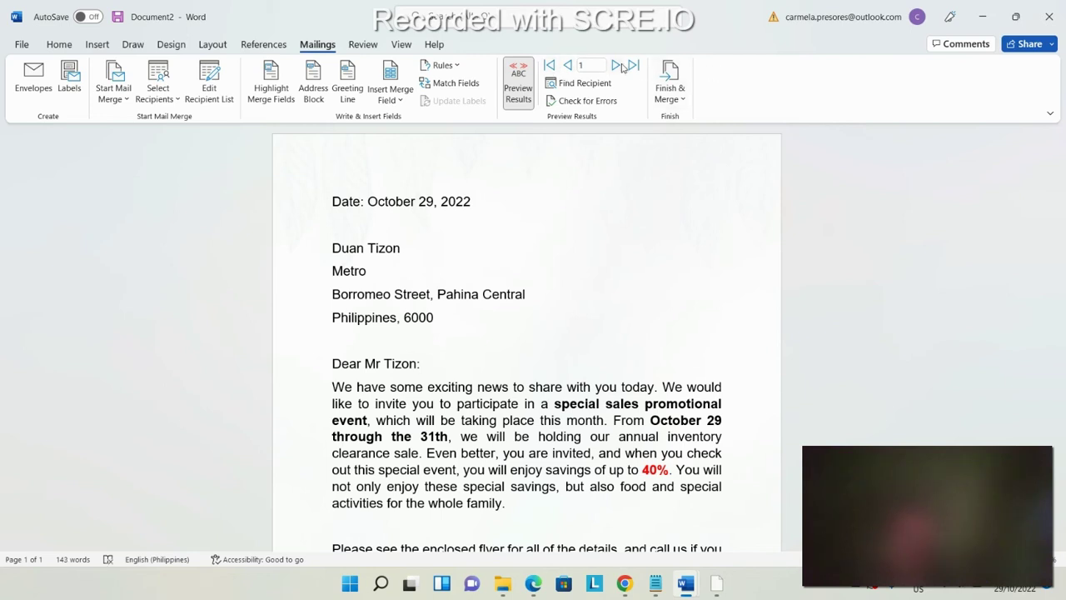
pyautogui.click(617, 66)
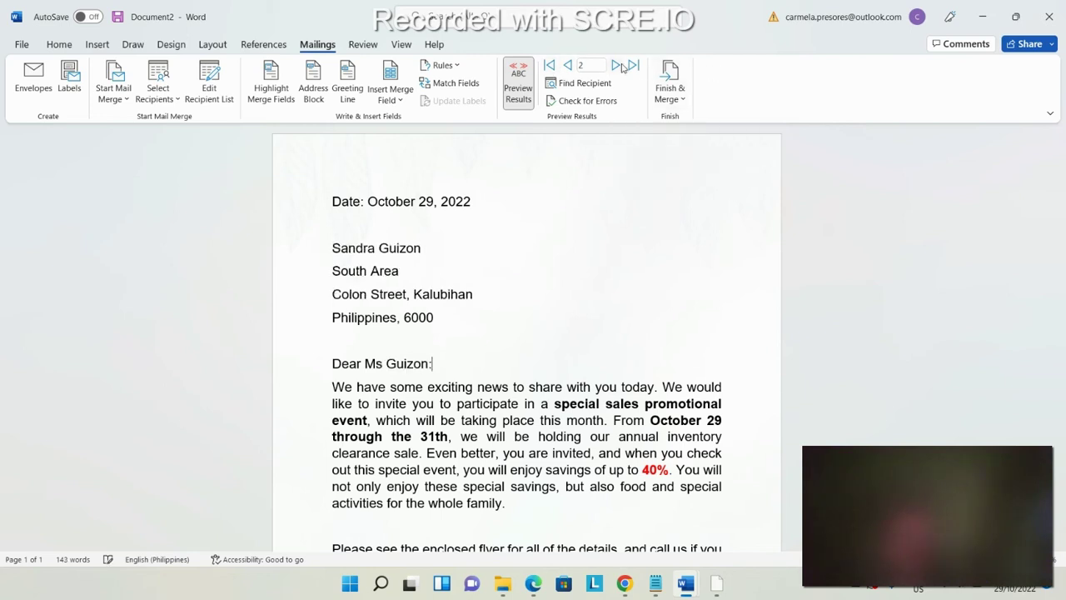
pyautogui.click(621, 67)
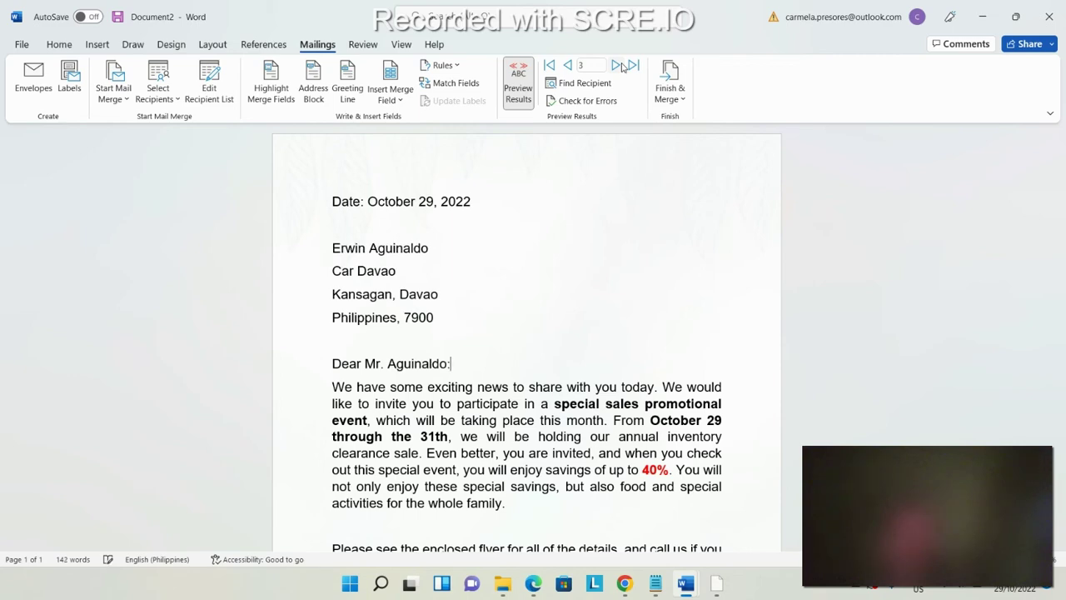
pyautogui.scroll(-3, 603, 269)
pyautogui.scroll(-2, 638, 270)
pyautogui.scroll(1, 617, 258)
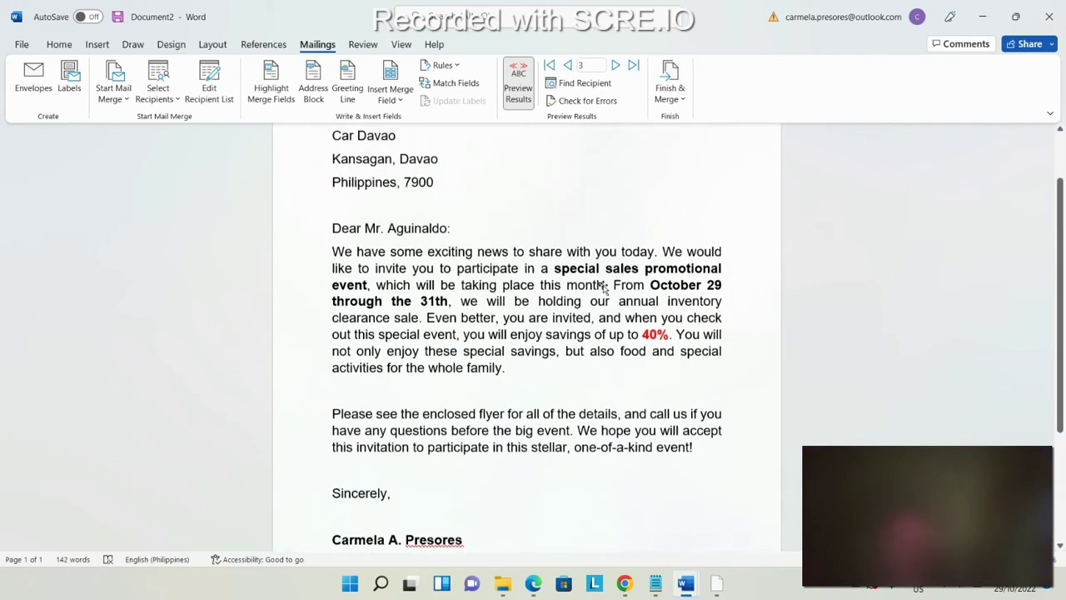
pyautogui.scroll(4, 592, 244)
pyautogui.scroll(-3, 591, 246)
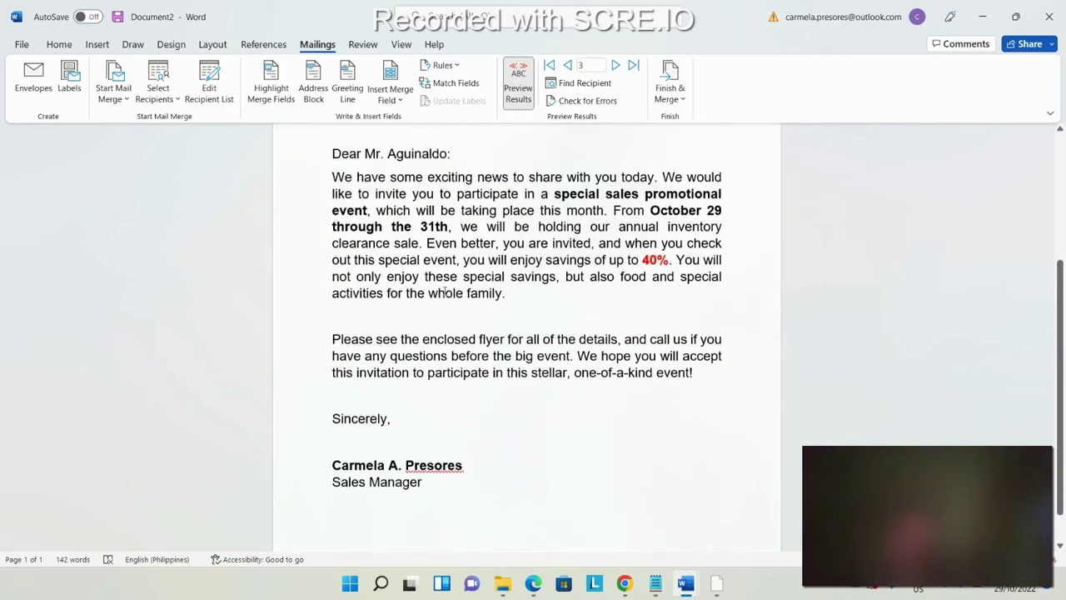
pyautogui.scroll(3, 583, 254)
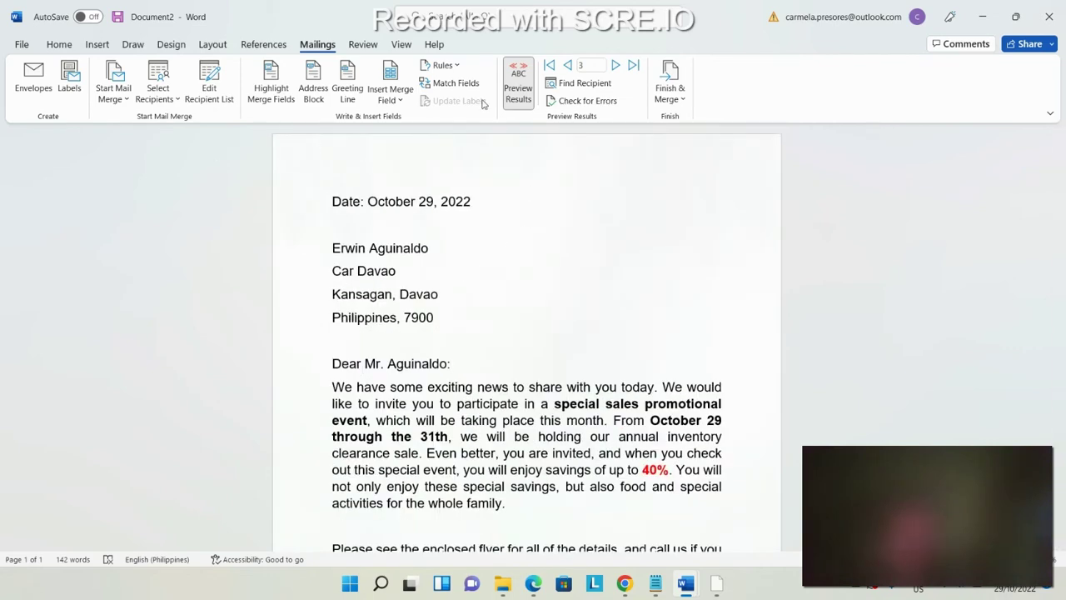
# Step: Print all merged records to the Microsoft Print to PDF printer
pyautogui.click(679, 94)
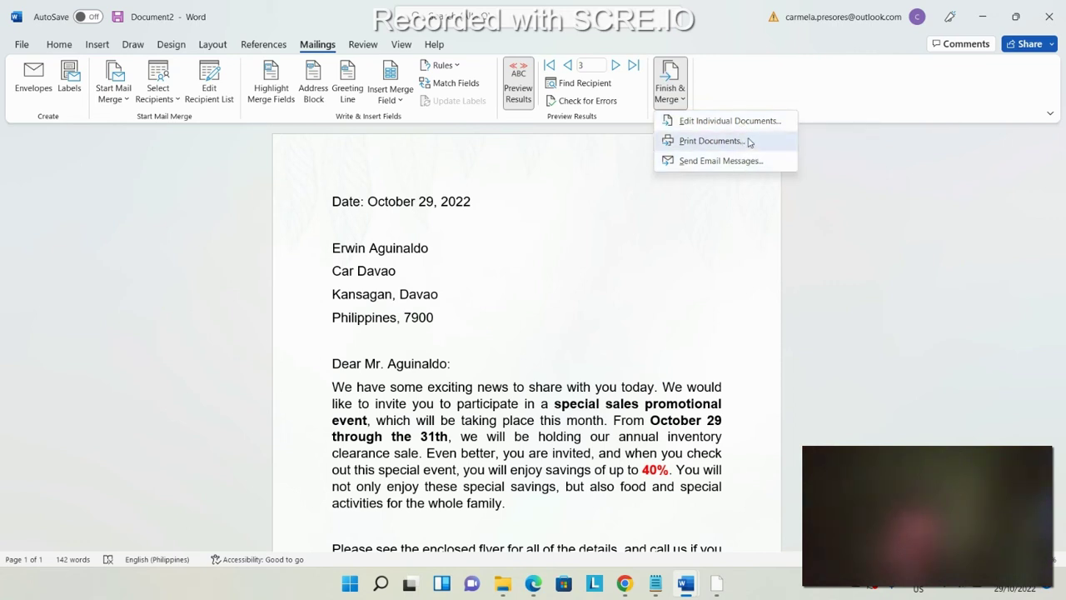
pyautogui.click(749, 142)
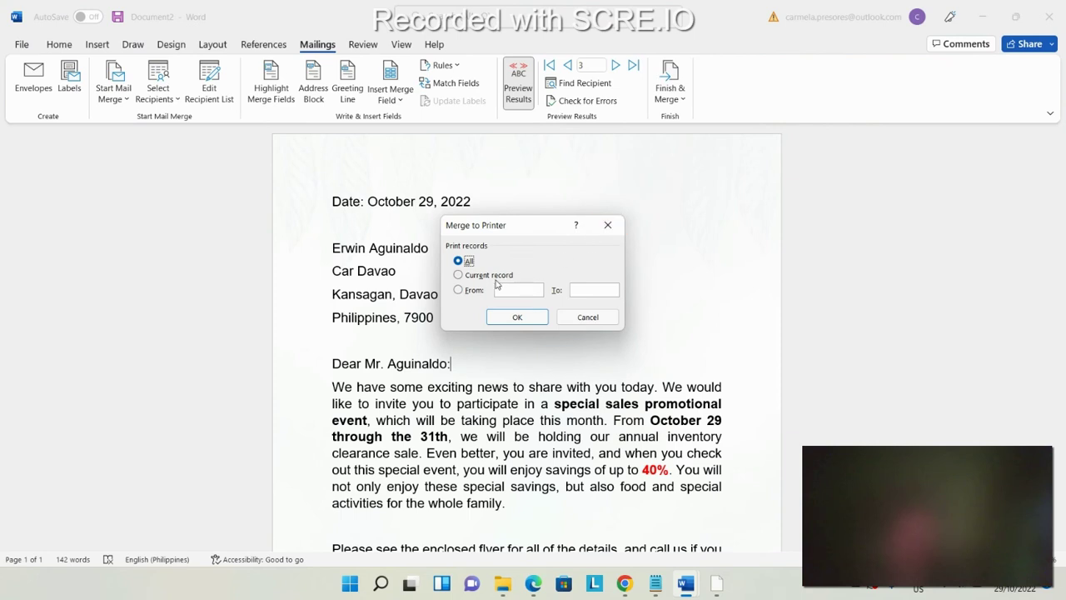
pyautogui.click(517, 318)
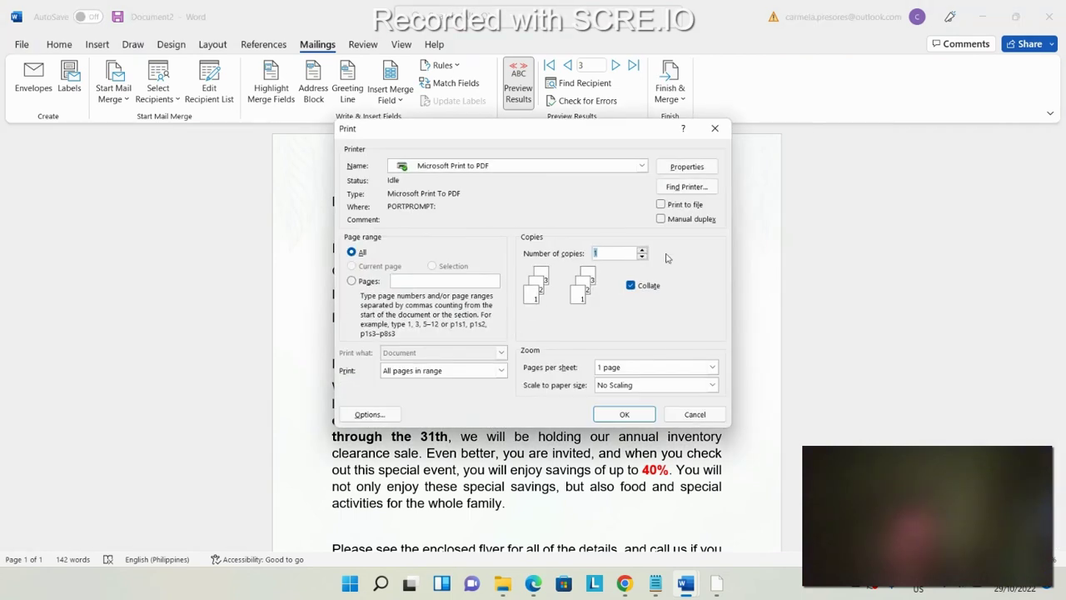
pyautogui.click(575, 171)
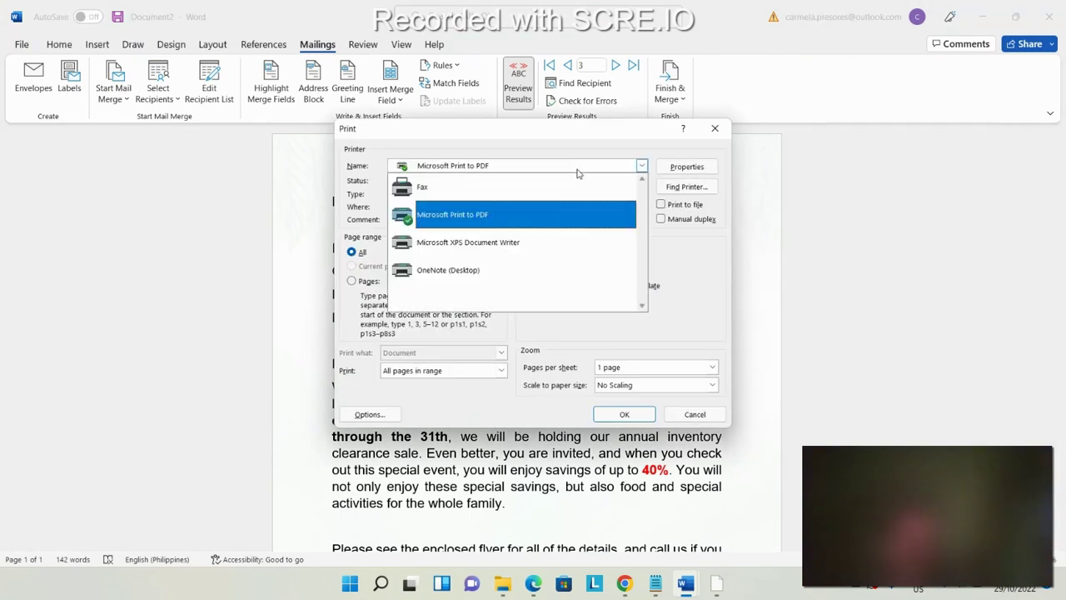
pyautogui.click(527, 215)
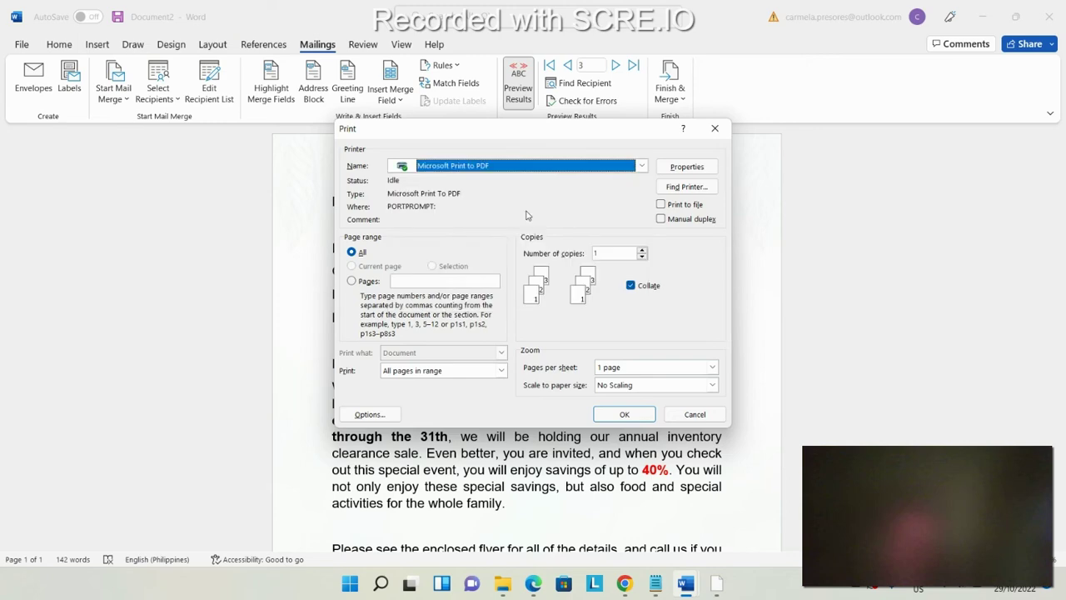
pyautogui.click(623, 414)
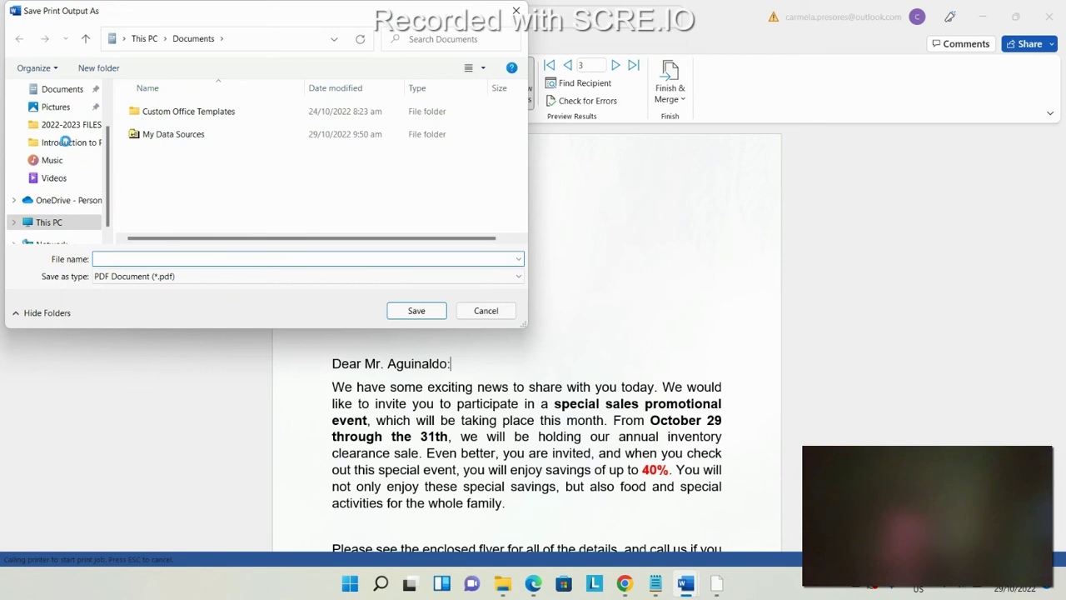
# Step: Save the print output as 'Invitation Letter' in the Downloads folder
pyautogui.scroll(2, 73, 150)
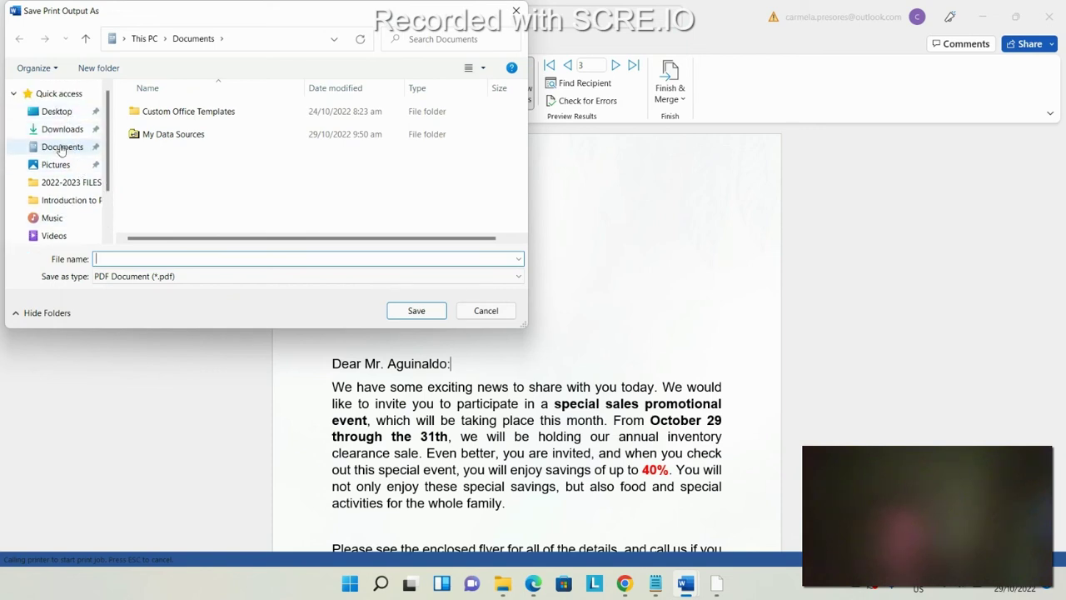
pyautogui.click(60, 129)
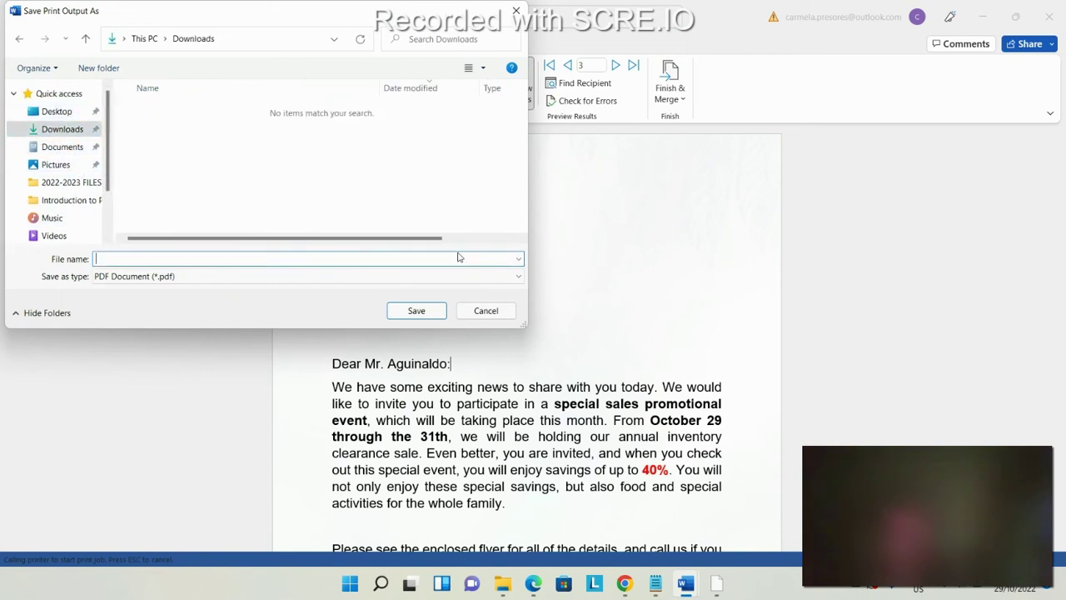
pyautogui.write('Invi')
pyautogui.write('tatio')
pyautogui.write('n Letter ')
pyautogui.write('to')
pyautogui.press('BackSpace')
pyautogui.press('BackSpace')
pyautogui.press('BackSpace')
pyautogui.press('BackSpace')
pyautogui.press('Return')
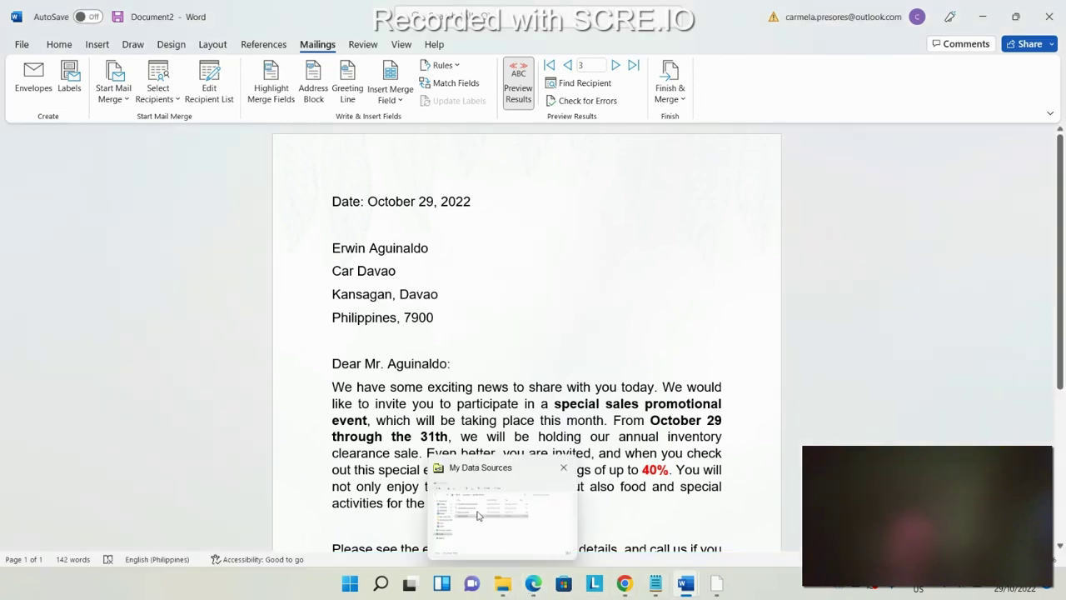
# Step: Minimize Word and bring the Downloads folder window to the front
pyautogui.click(479, 514)
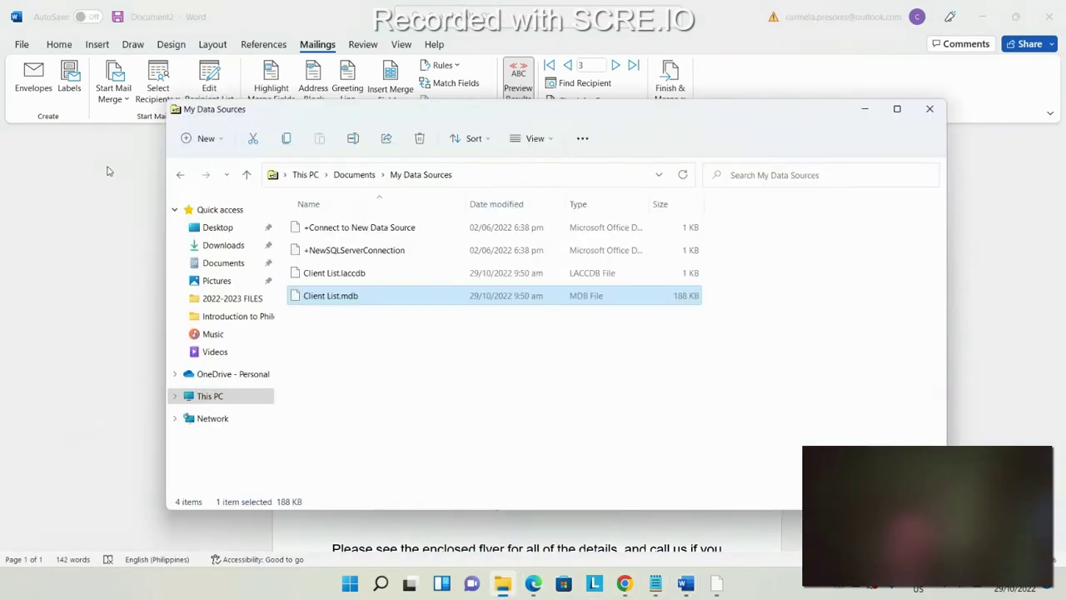
pyautogui.click(239, 246)
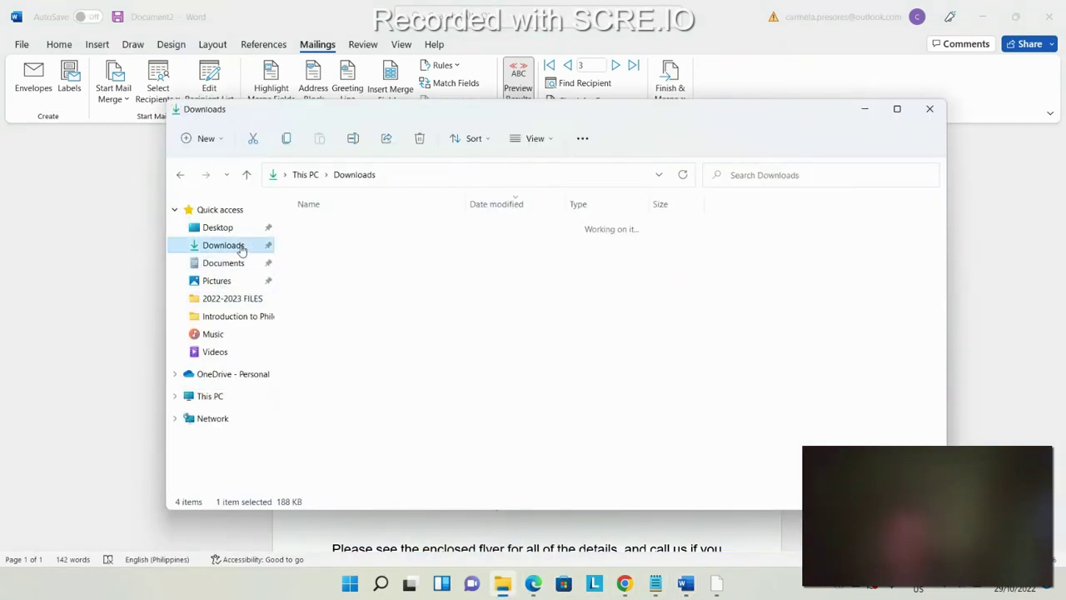
pyautogui.click(983, 17)
pyautogui.click(502, 583)
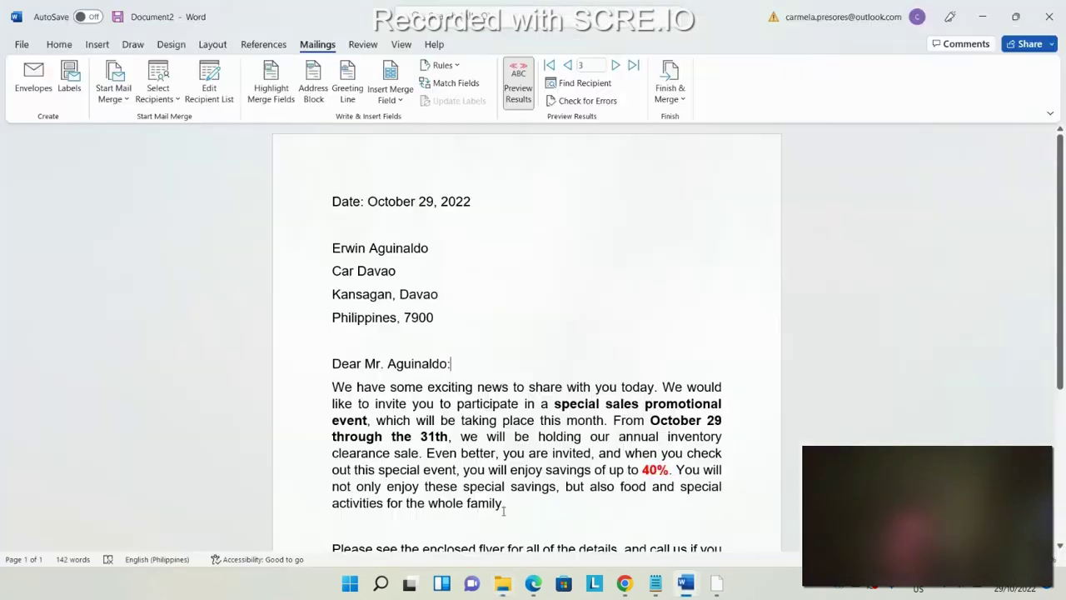
pyautogui.click(504, 517)
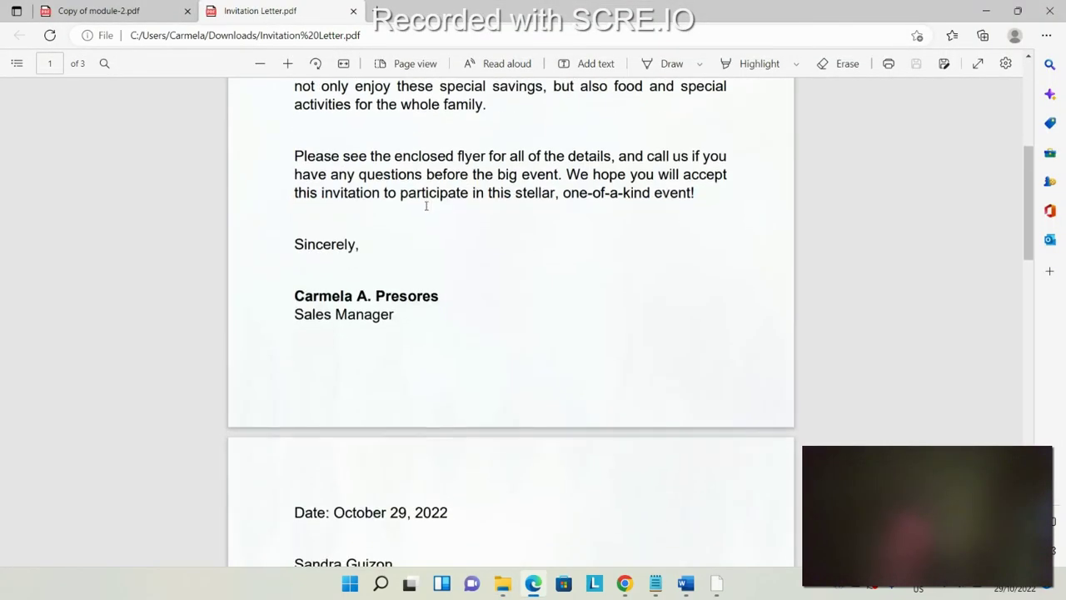
# Step: Scroll through the three merged letter pages of the PDF, then return to Word
pyautogui.scroll(-4, 425, 205)
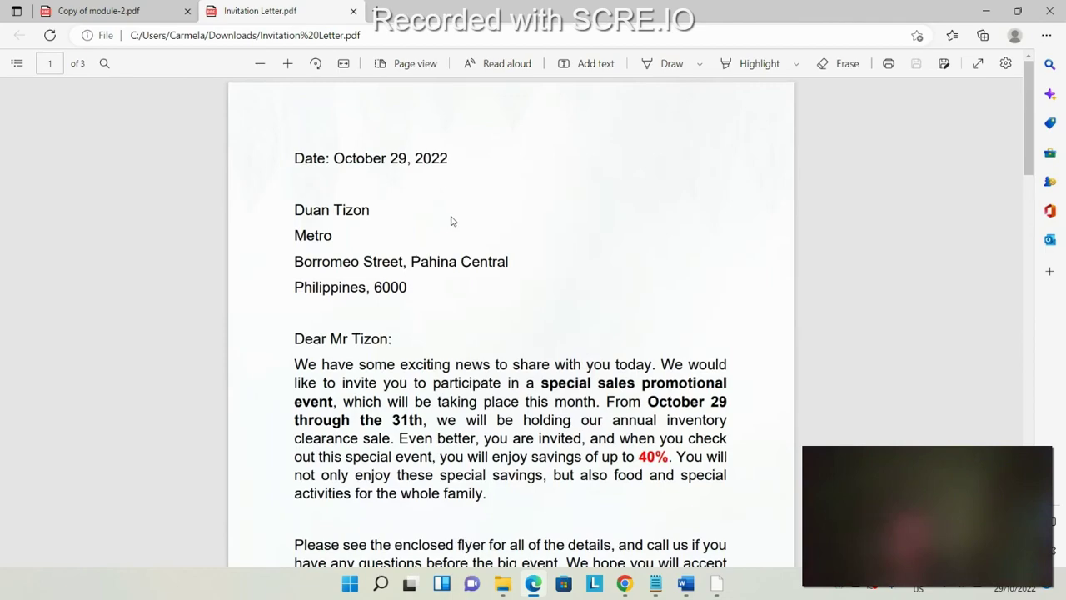
pyautogui.scroll(-6, 452, 222)
pyautogui.scroll(-3, 454, 224)
pyautogui.scroll(-4, 467, 236)
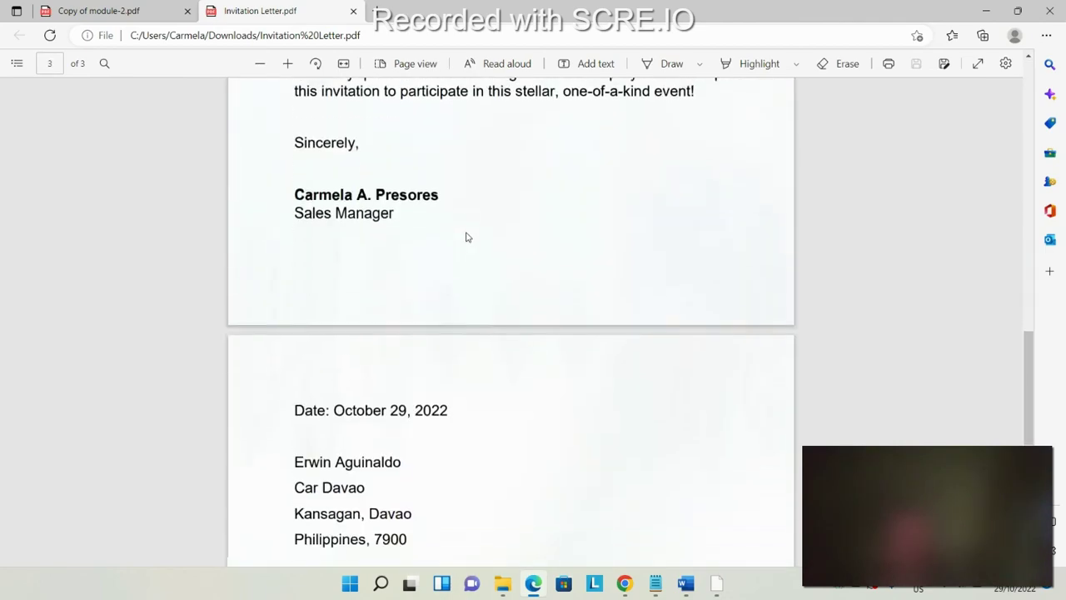
pyautogui.scroll(-7, 466, 238)
pyautogui.scroll(5, 488, 221)
pyautogui.scroll(4, 489, 221)
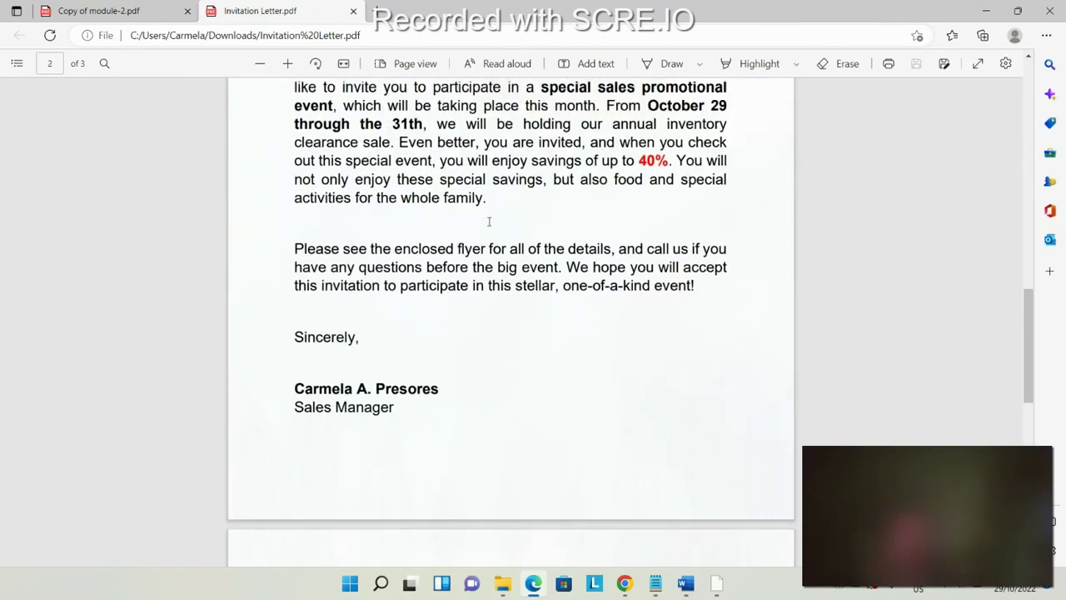
pyautogui.scroll(-4, 489, 220)
pyautogui.scroll(1, 488, 220)
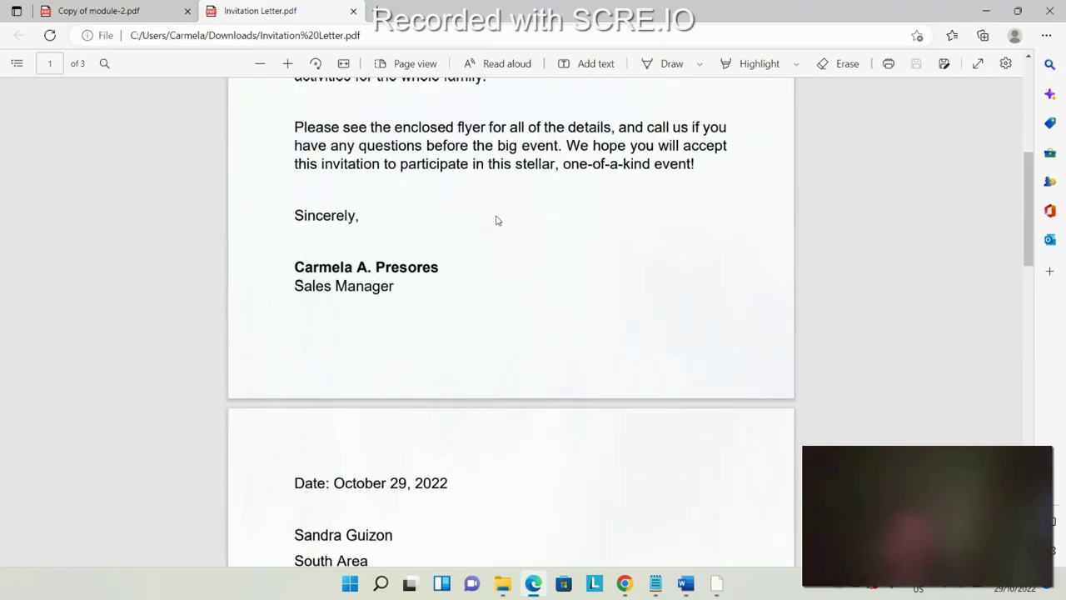
pyautogui.scroll(3, 496, 220)
pyautogui.scroll(7, 497, 219)
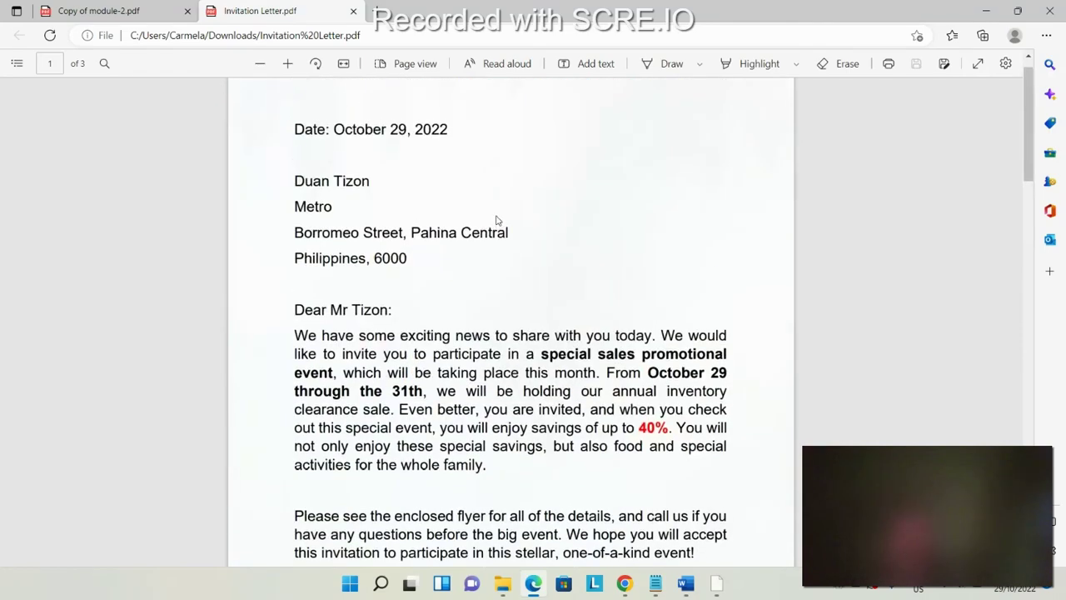
pyautogui.scroll(-12, 491, 241)
pyautogui.scroll(-2, 487, 264)
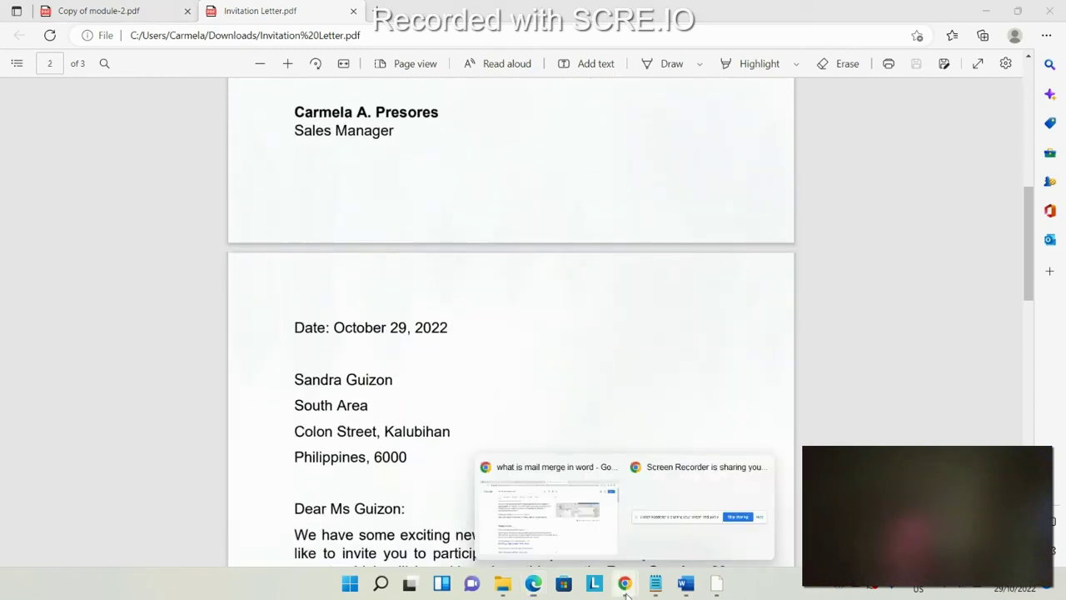
pyautogui.click(564, 546)
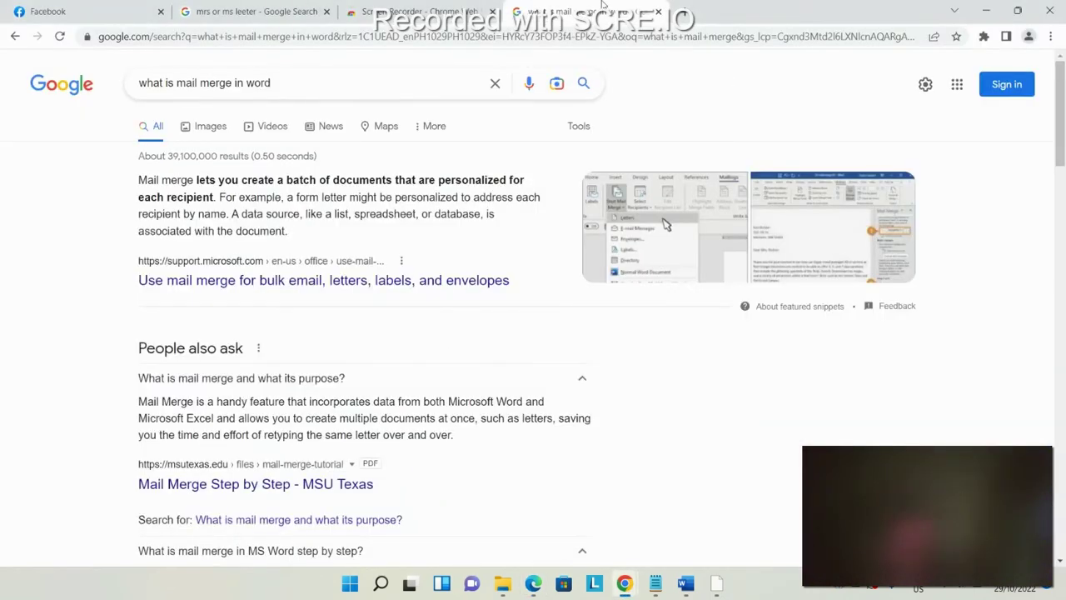
pyautogui.click(685, 583)
pyautogui.click(732, 546)
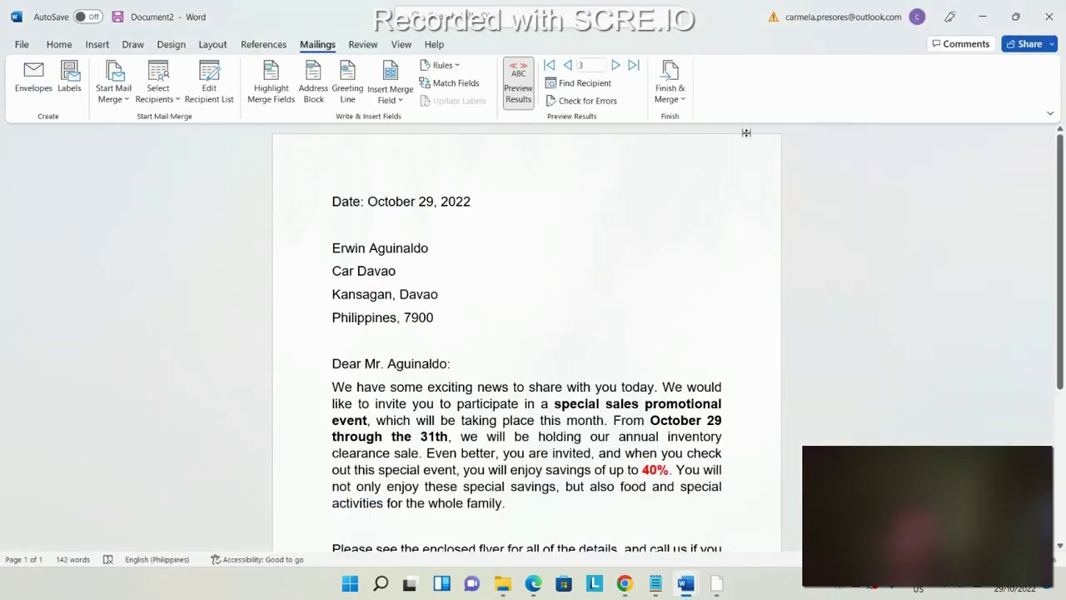
pyautogui.click(670, 92)
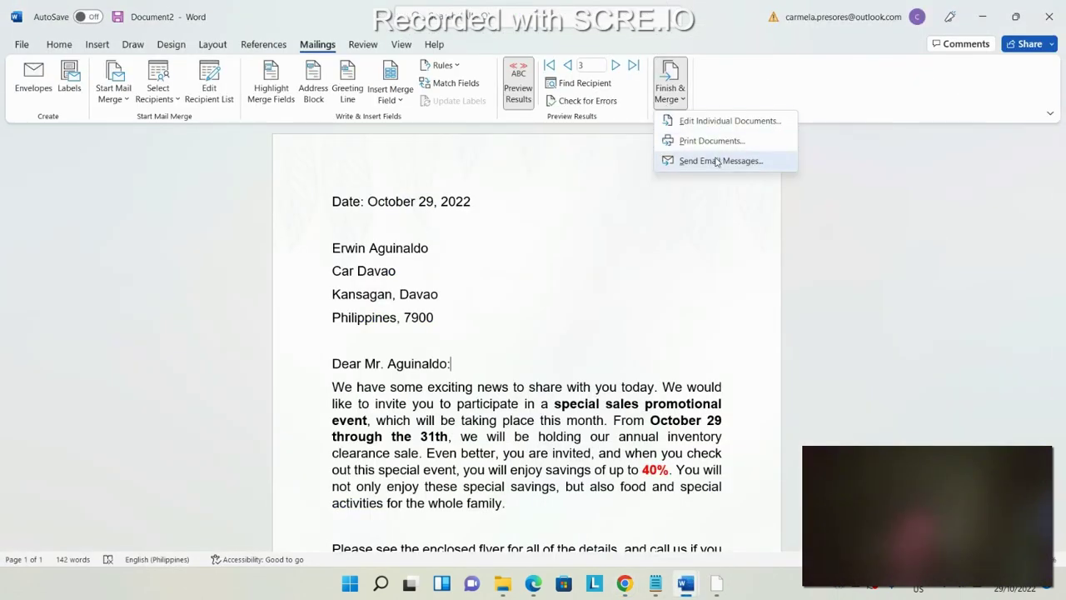
pyautogui.click(718, 160)
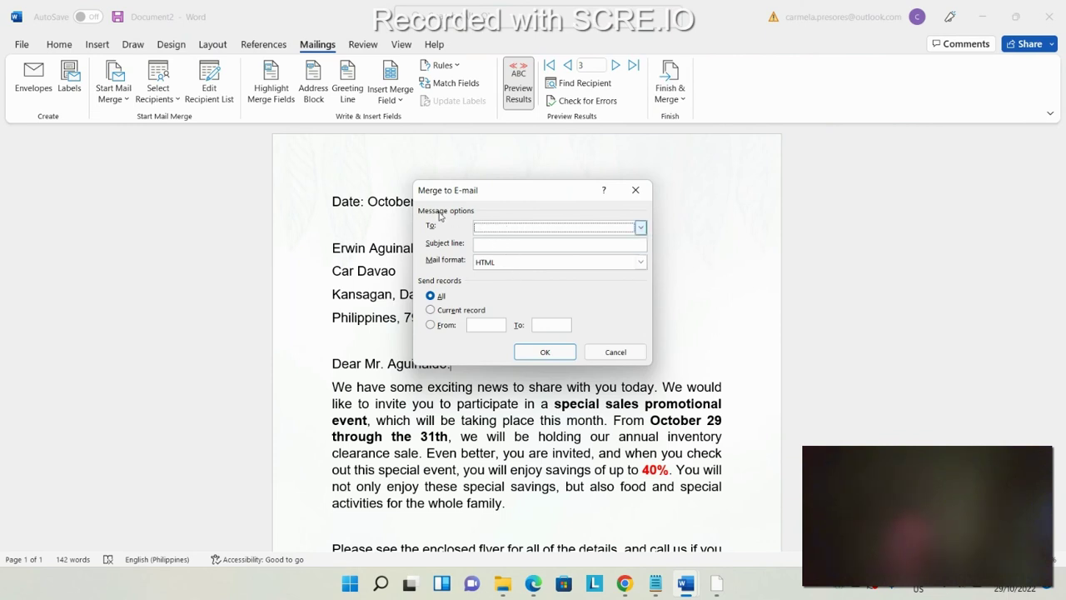
pyautogui.click(525, 231)
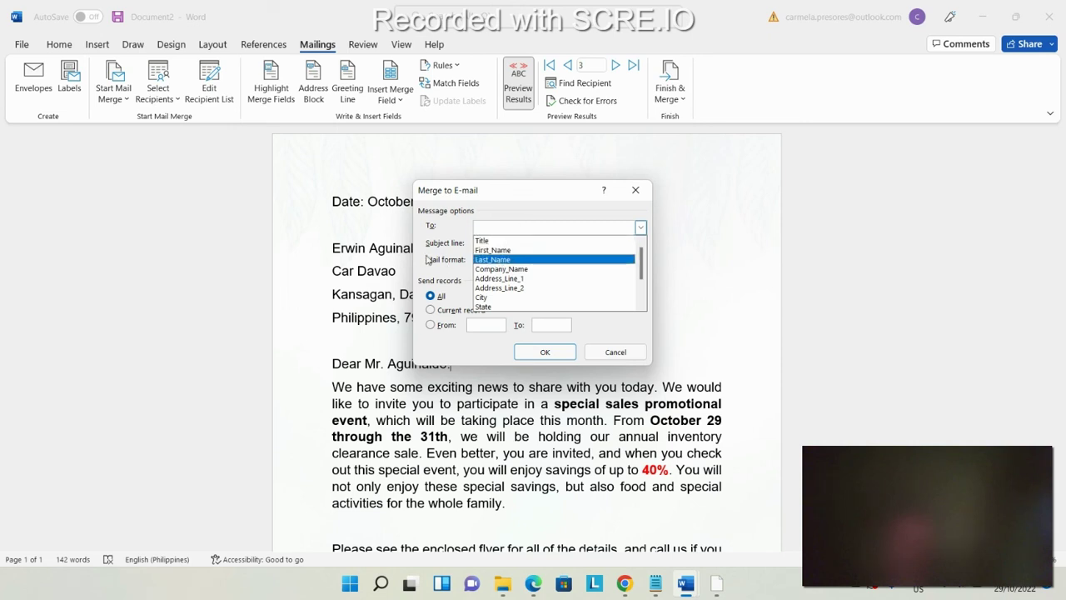
pyautogui.click(639, 192)
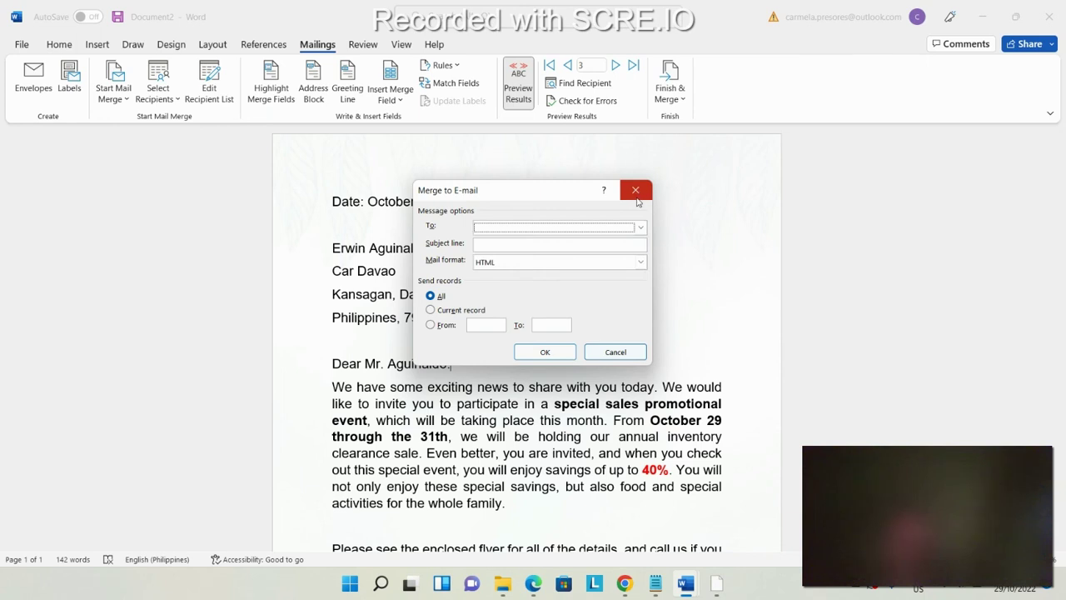
pyautogui.click(617, 353)
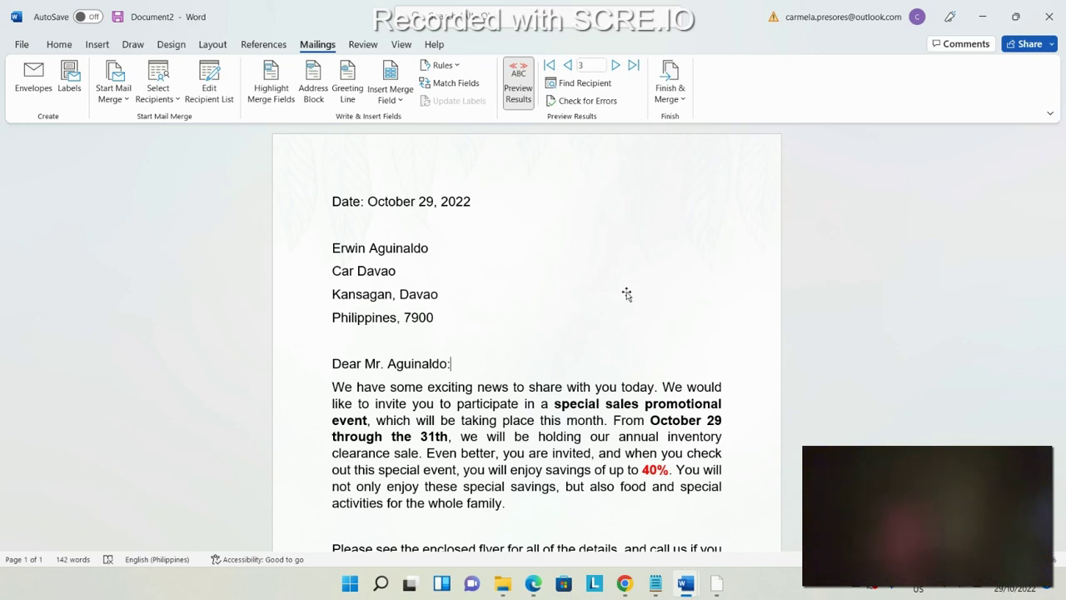
pyautogui.scroll(-3, 628, 308)
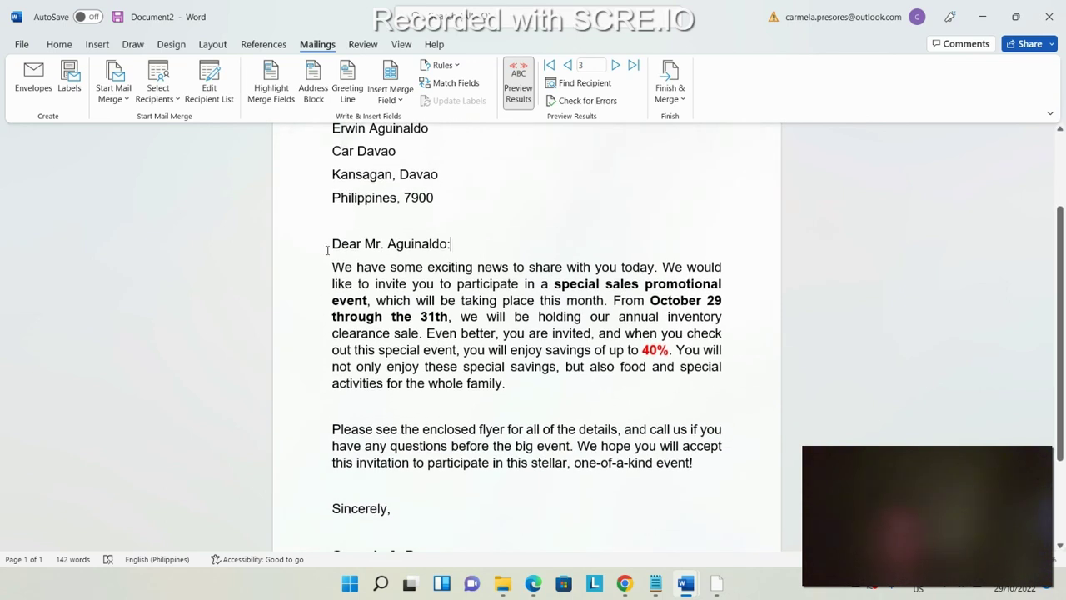
pyautogui.moveTo(328, 250); pyautogui.dragTo(693, 470)
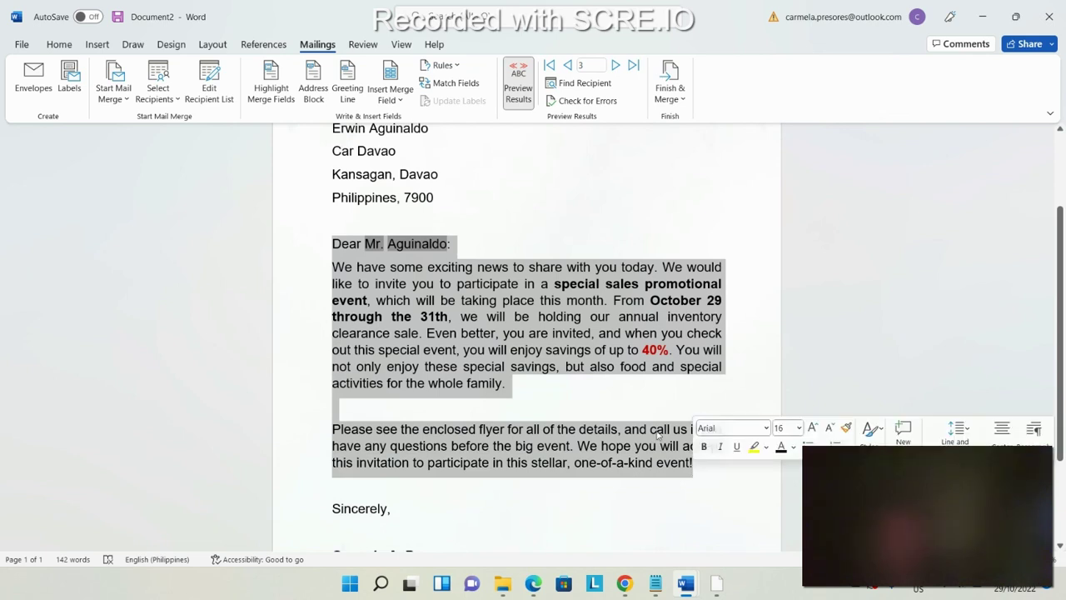
pyautogui.click(557, 316)
pyautogui.moveTo(329, 238)
pyautogui.mouseDown()
pyautogui.moveTo(647, 446)
pyautogui.moveTo(700, 464)
pyautogui.mouseUp()
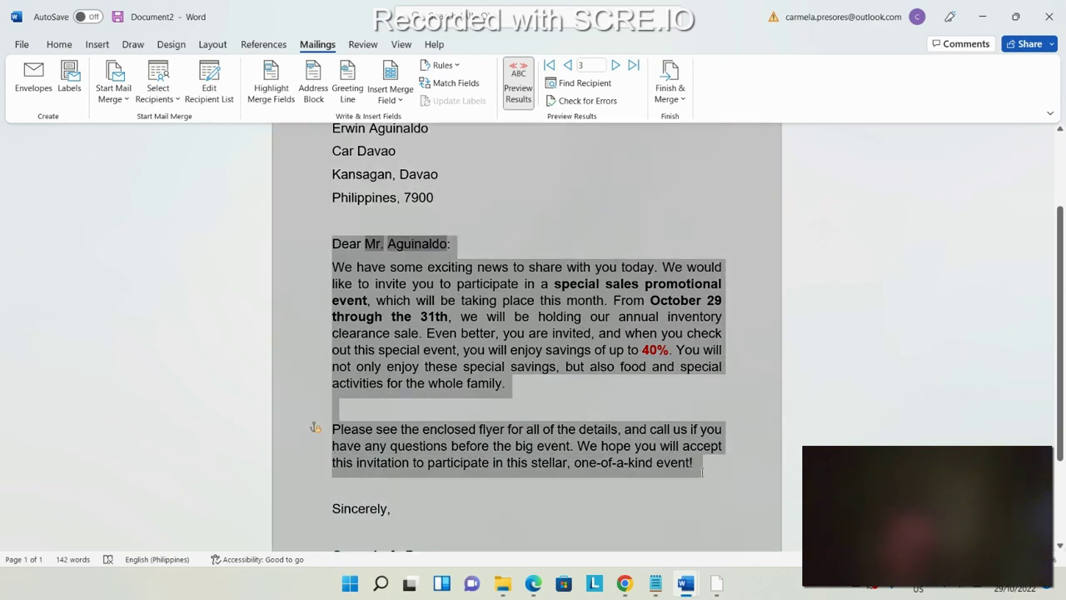
pyautogui.scroll(-3, 554, 398)
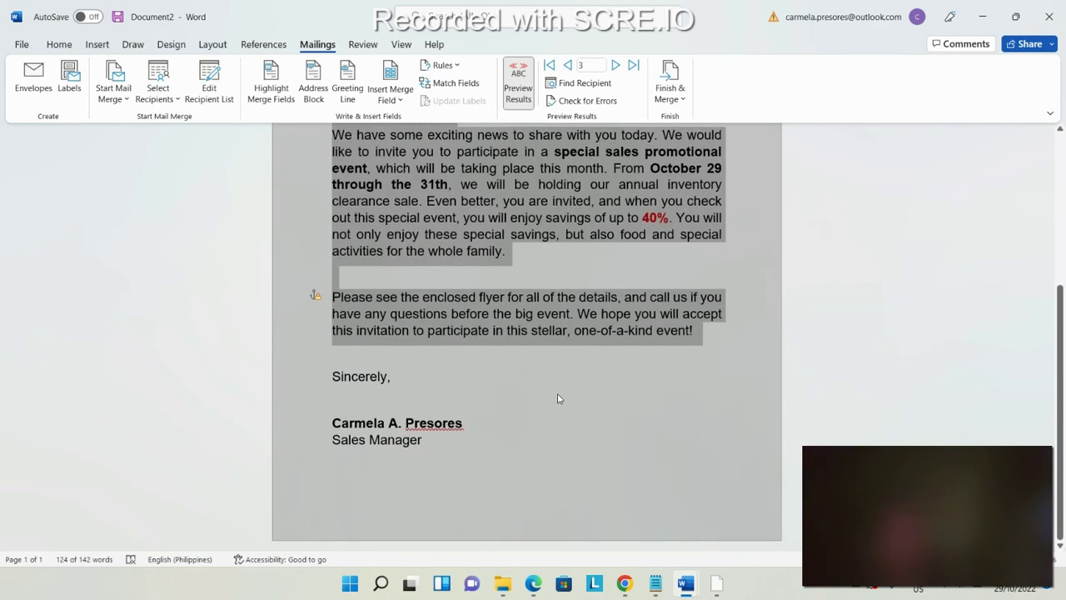
pyautogui.click(609, 398)
pyautogui.scroll(4, 624, 305)
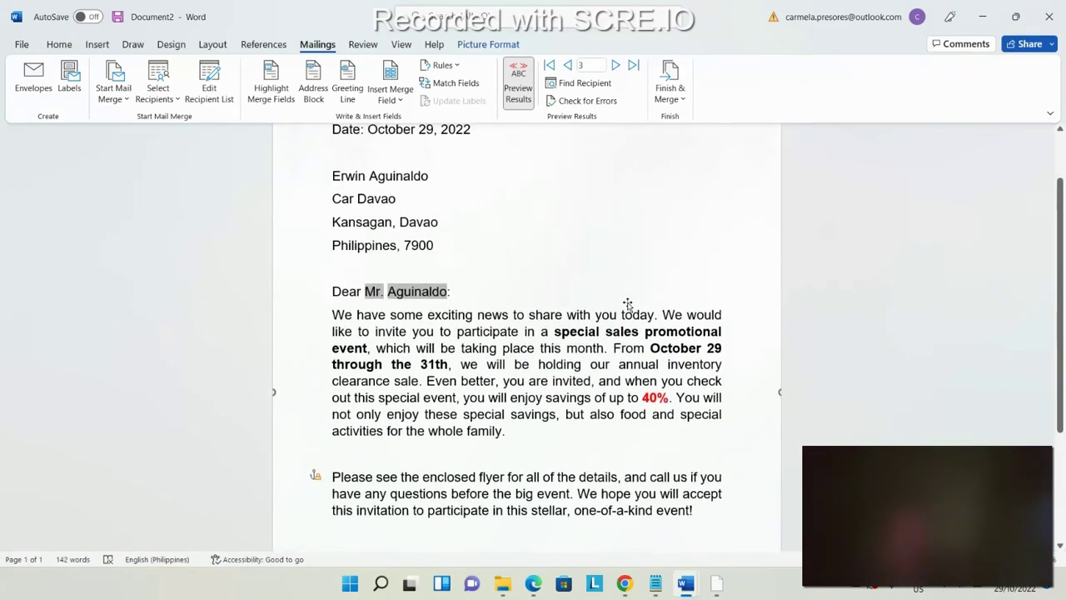
pyautogui.scroll(2, 627, 304)
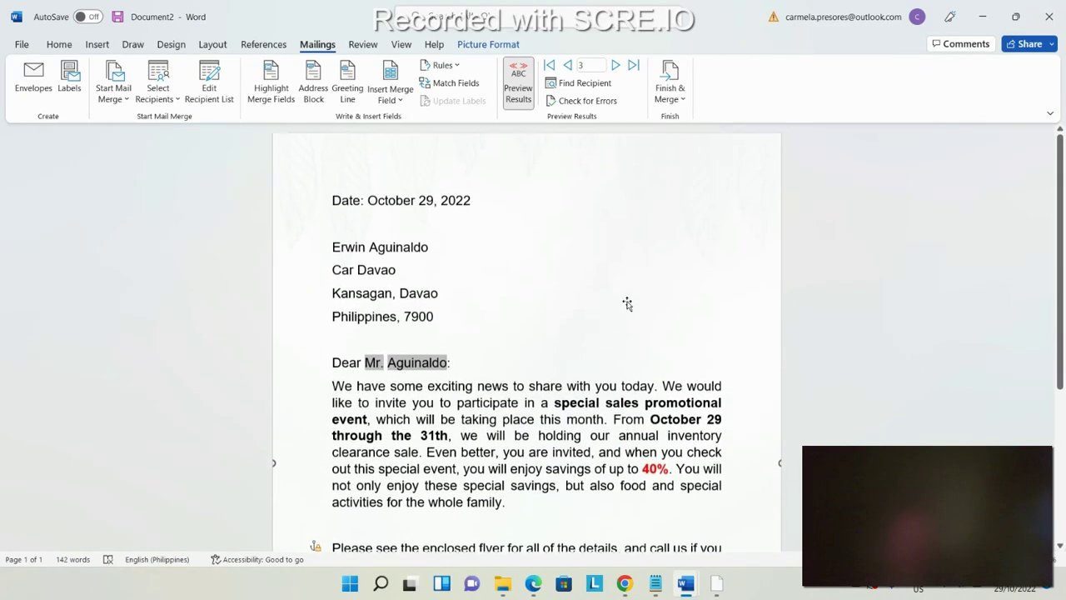
pyautogui.click(442, 363)
pyautogui.click(452, 364)
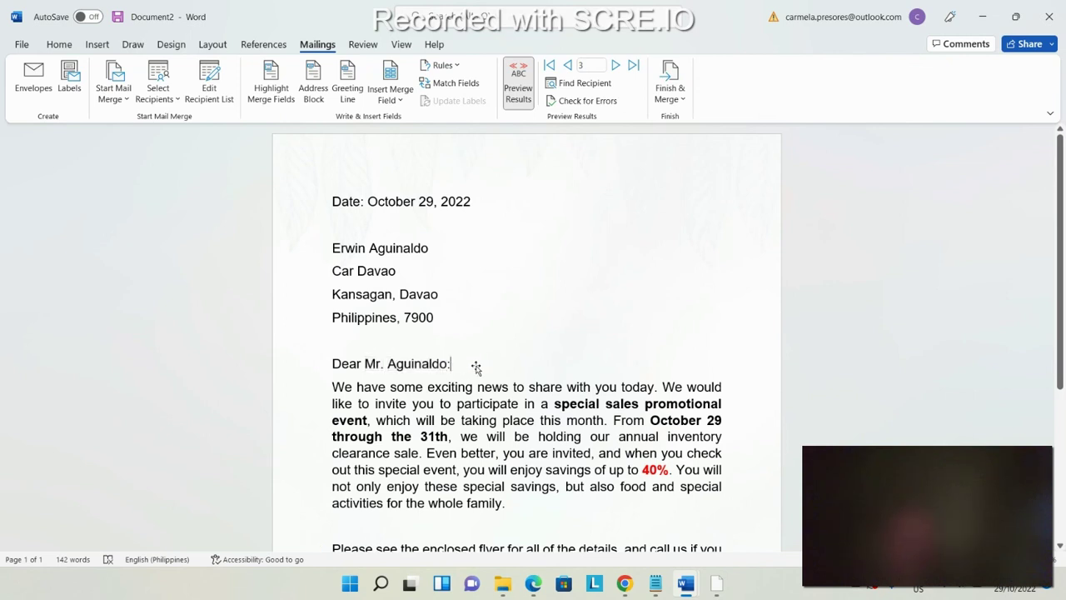